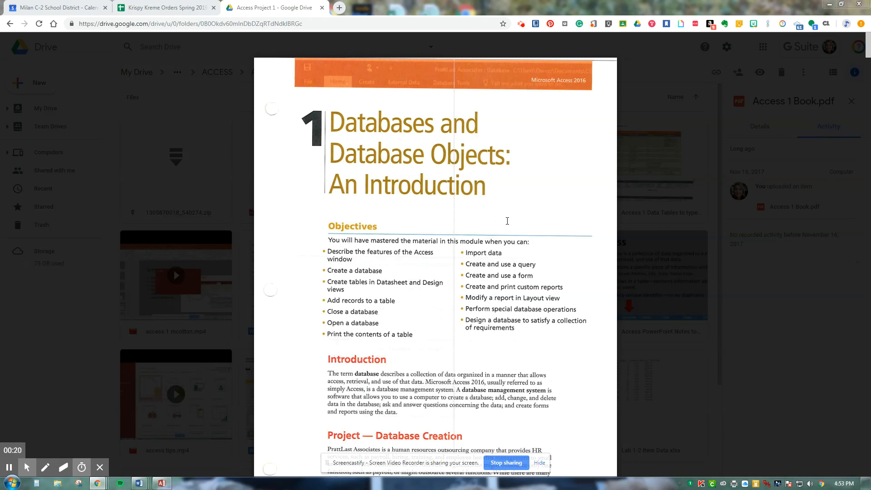
- Hide the screen-sharing notice and enlarge the pages of Access 1 Book.pdf for reading
click(543, 463)
click(470, 462)
click(452, 462)
click(452, 462)
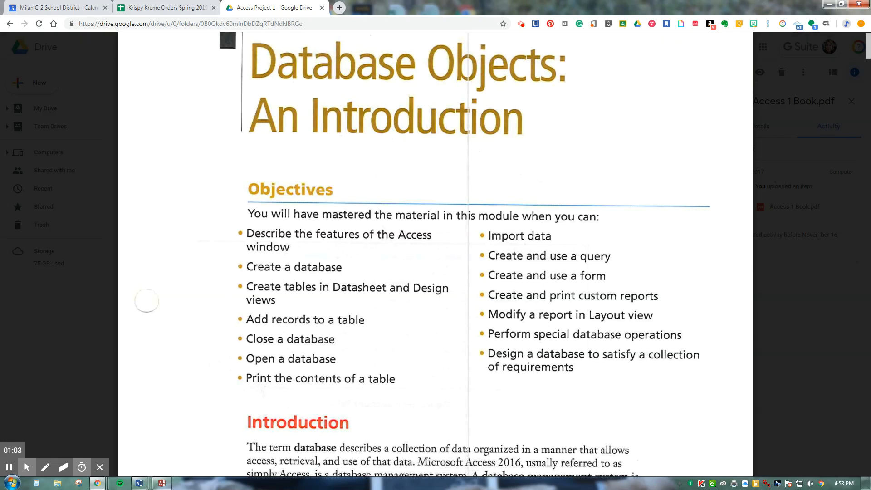
- Read the module objectives, the introduction and the PrattLast Associates project description through the relational database paragraph on page 2
scroll(295, 317, down, 4)
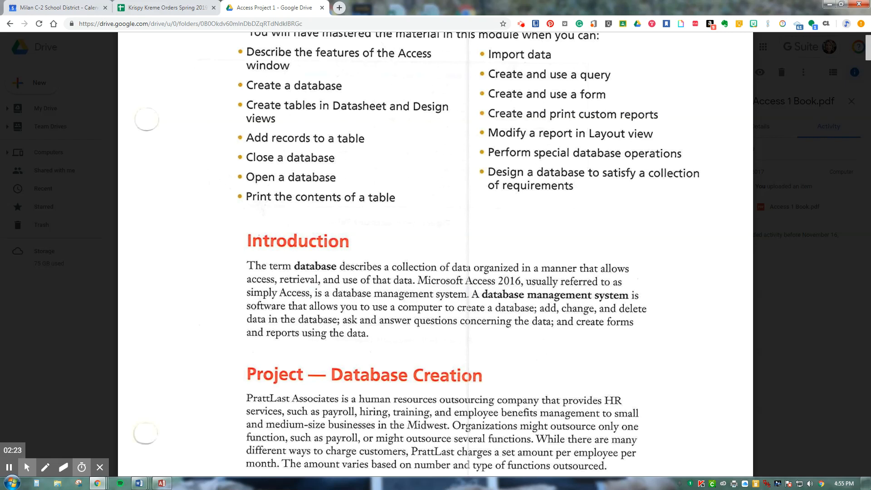
scroll(435, 254, down, 3)
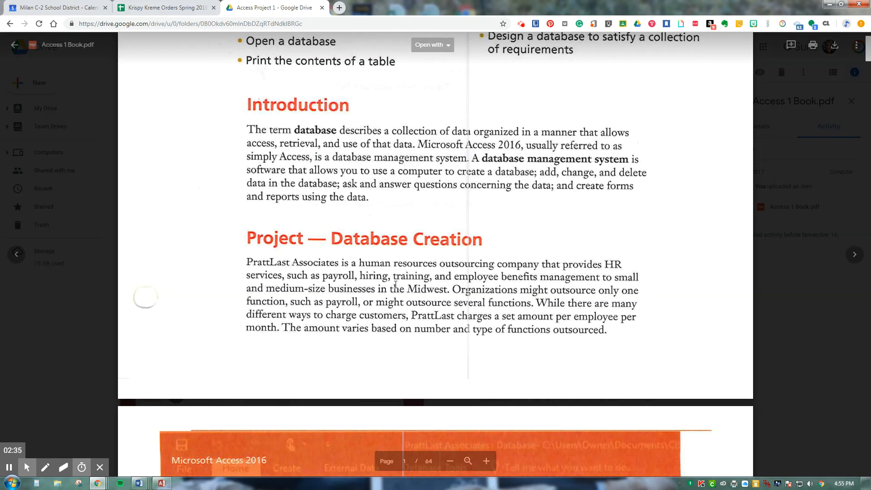
scroll(505, 312, down, 4)
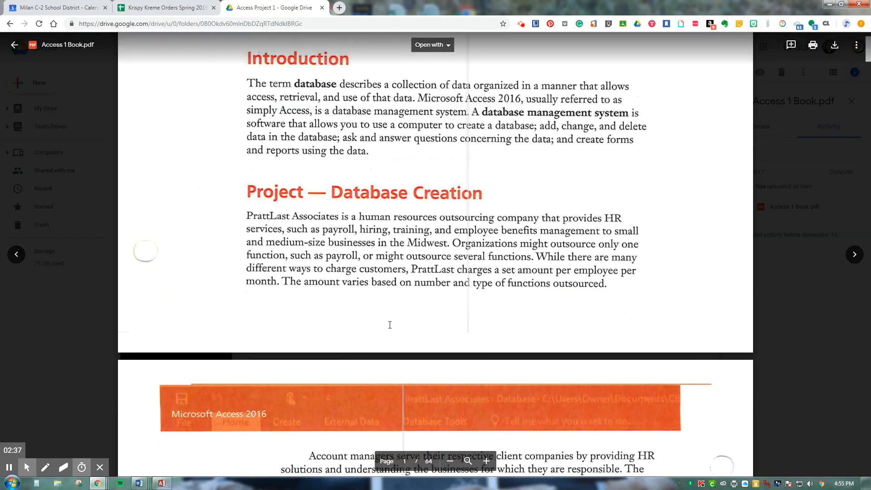
scroll(435, 254, down, 2)
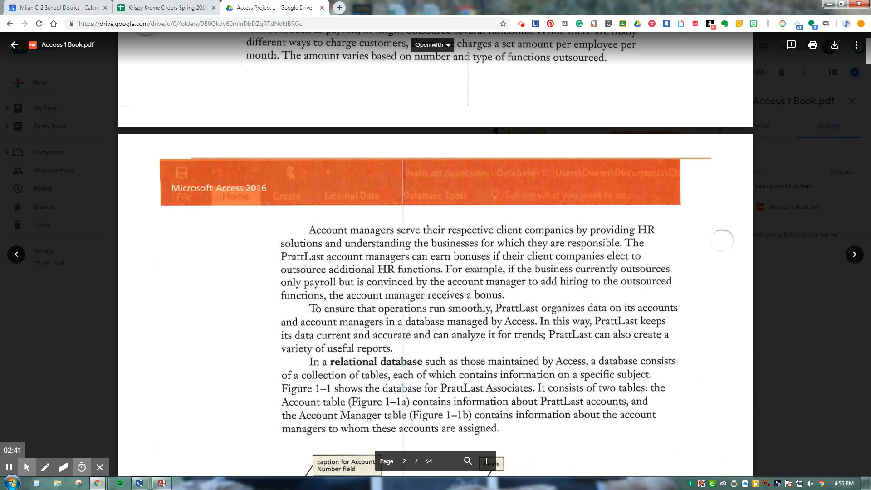
scroll(383, 259, down, 2)
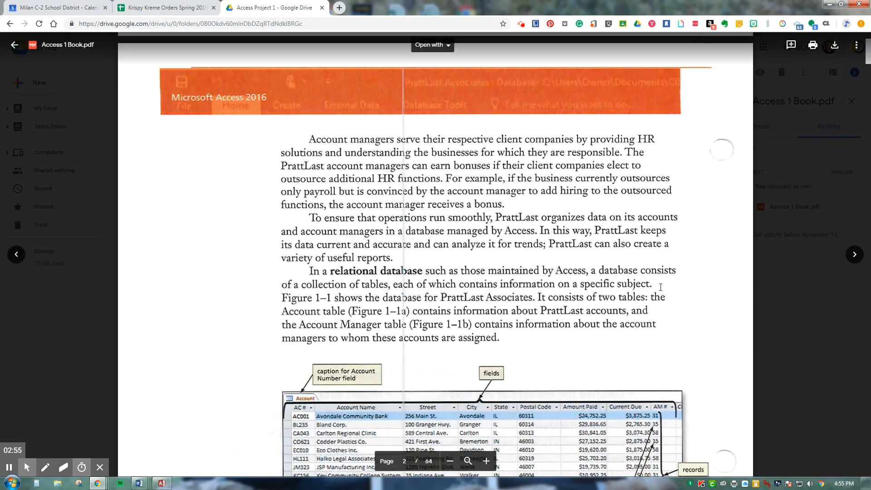
scroll(346, 243, down, 2)
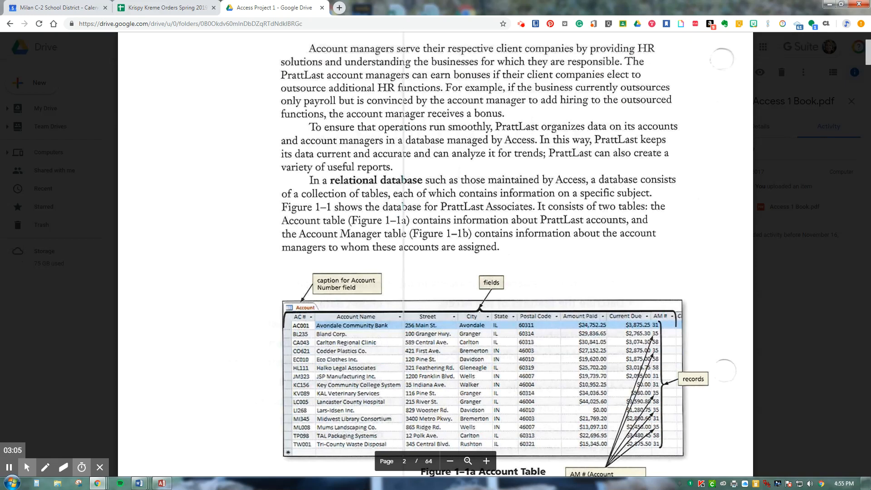
- Examine the Account table in Figure 1–1a and the Account Manager table in Figure 1–1b together with the explanation of records
scroll(383, 383, down, 6)
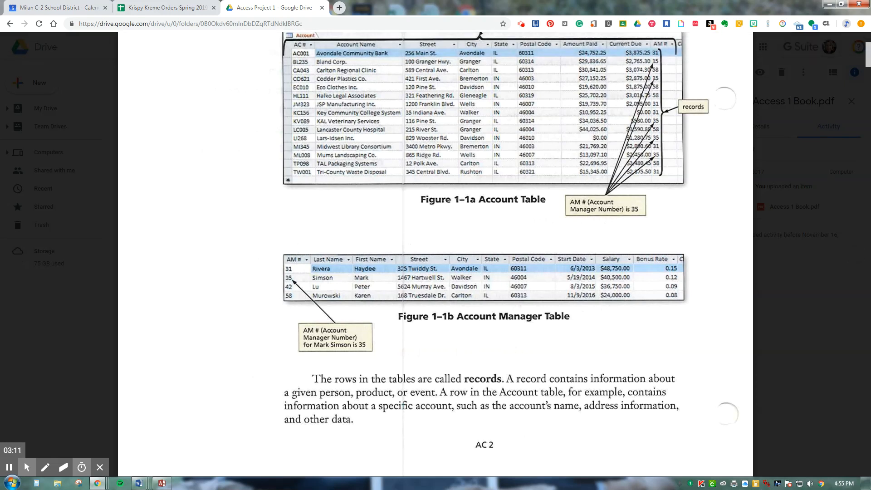
scroll(393, 286, up, 1)
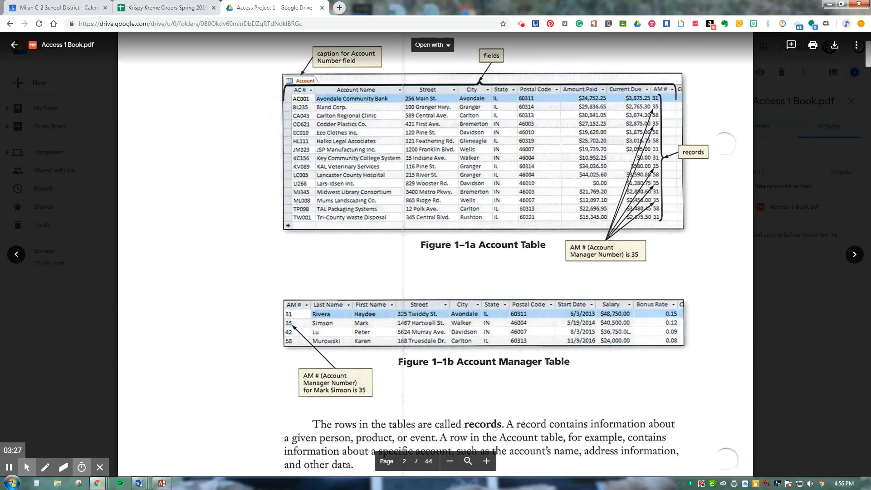
scroll(572, 319, down, 2)
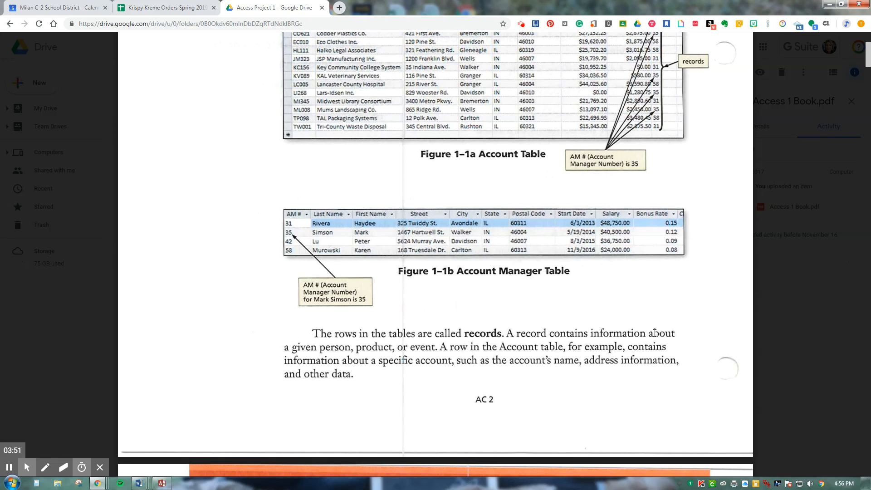
scroll(319, 193, up, 3)
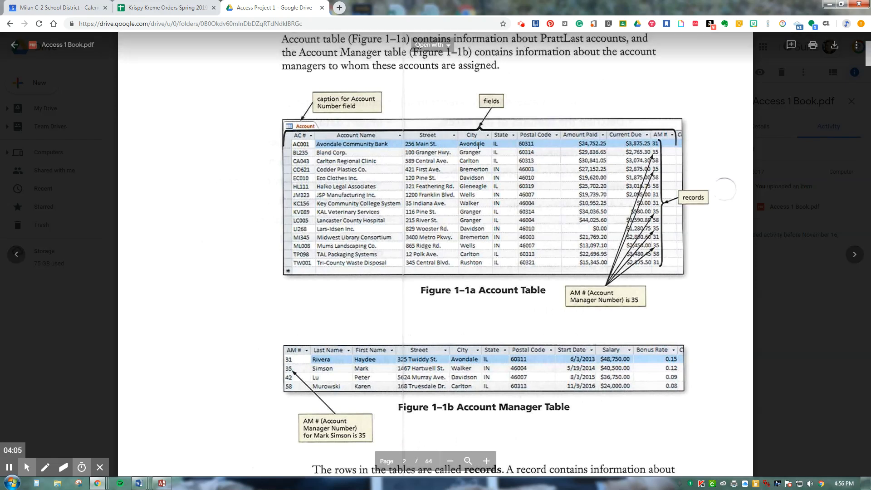
scroll(435, 238, down, 7)
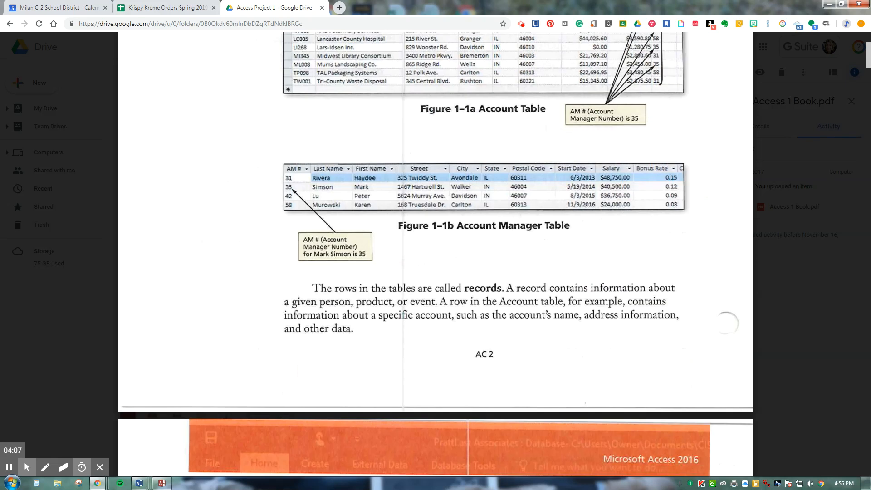
scroll(453, 274, down, 2)
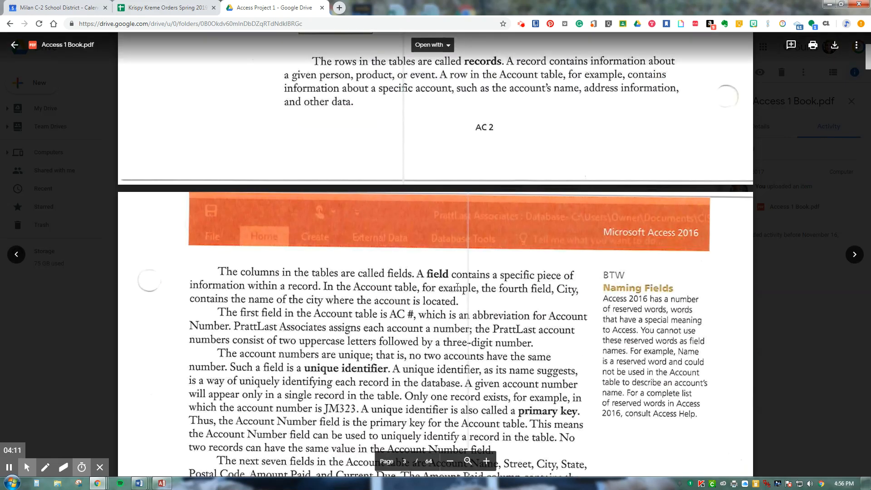
scroll(457, 287, up, 7)
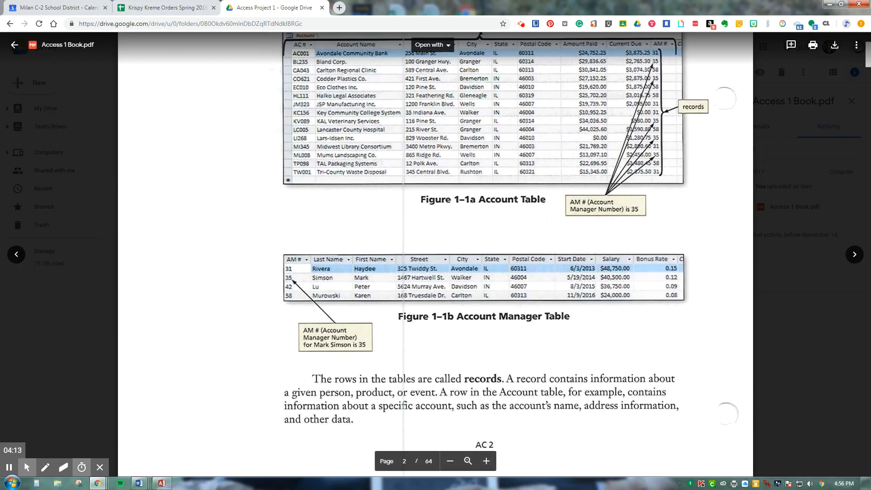
scroll(417, 119, up, 1)
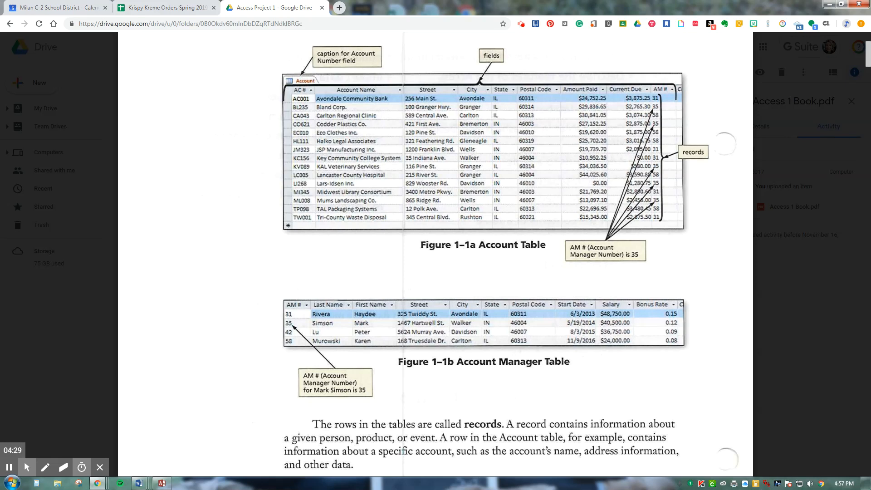
scroll(494, 213, down, 2)
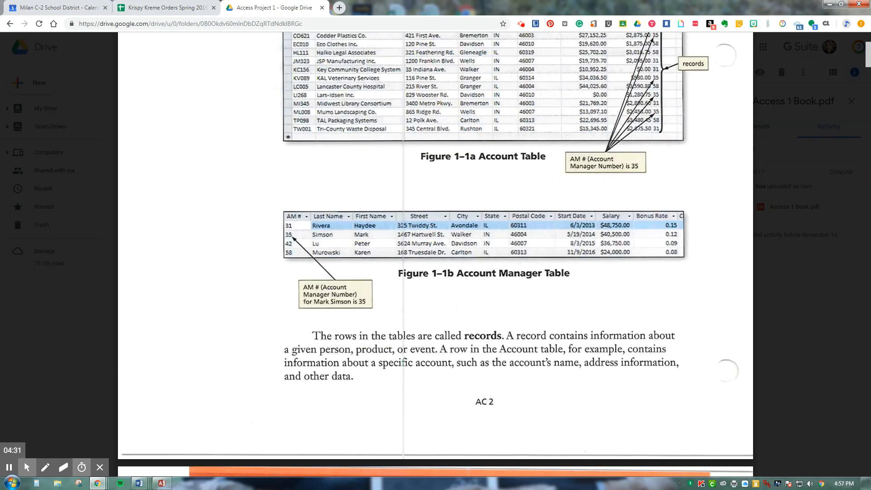
scroll(494, 227, down, 3)
scroll(495, 226, up, 6)
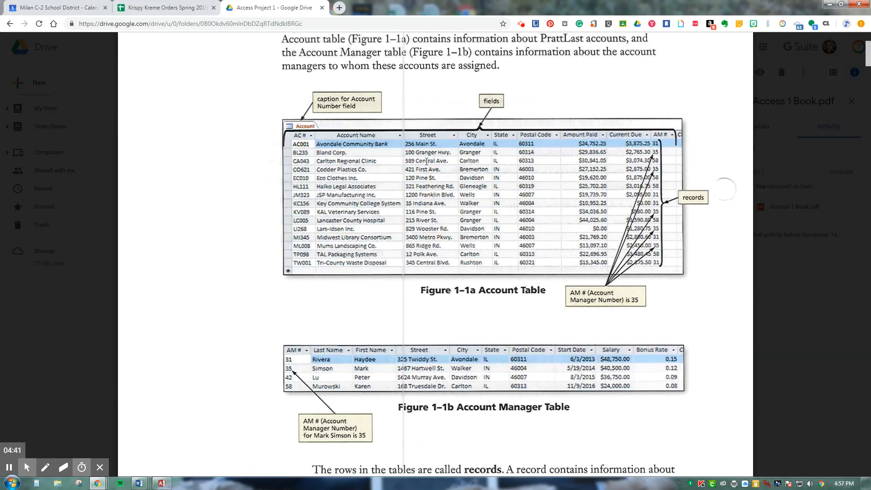
scroll(435, 254, down, 5)
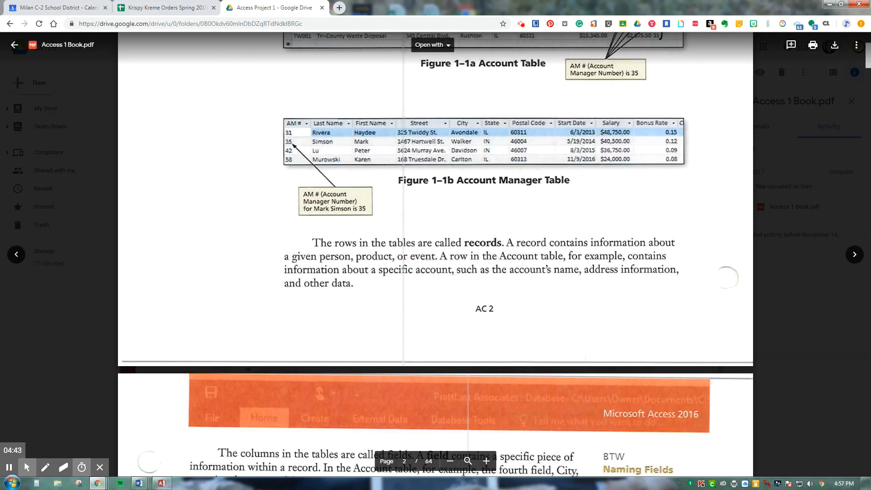
- Read page 3 about fields, unique identifiers, primary keys and the account manager number, and return to the Account table figure
scroll(262, 157, down, 9)
scroll(262, 157, up, 2)
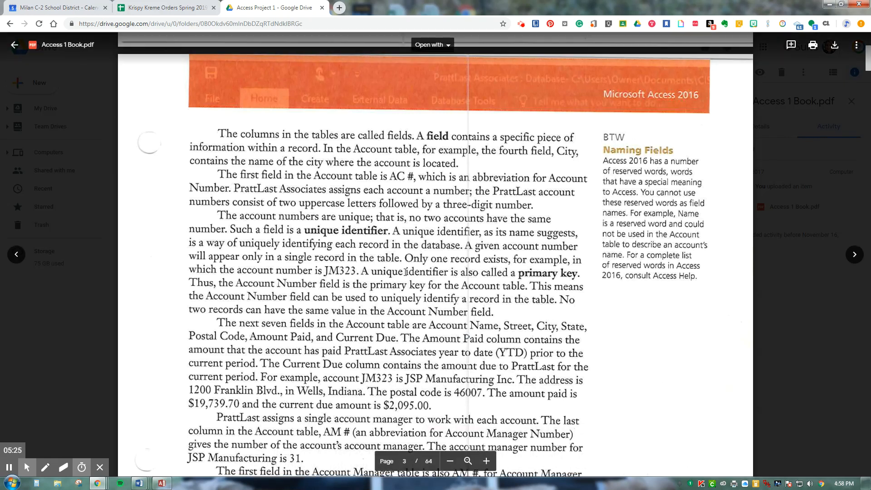
scroll(481, 466, down, 1)
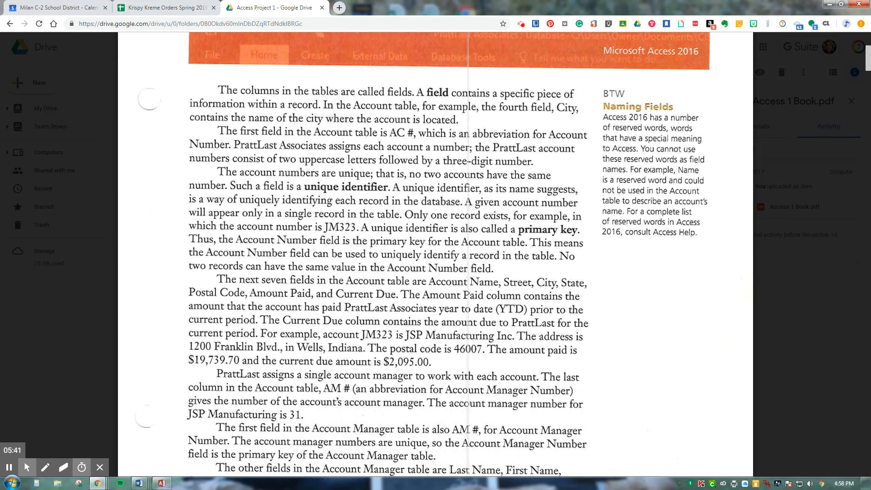
scroll(218, 205, down, 2)
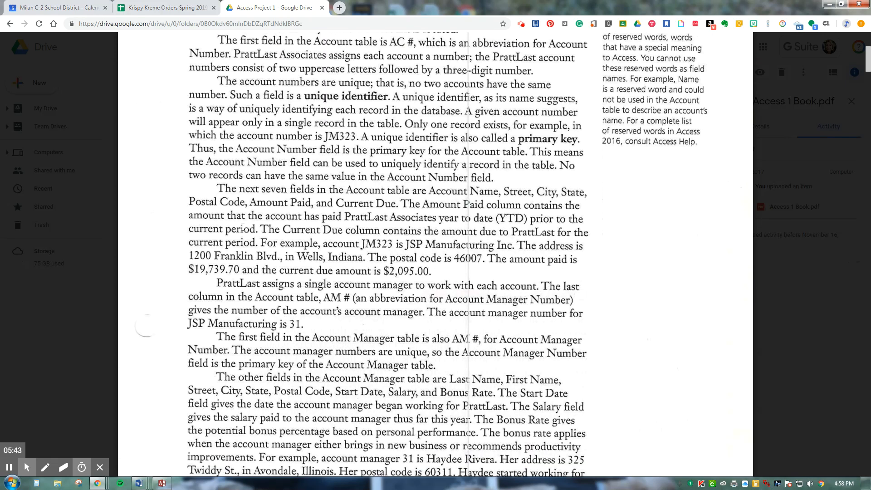
scroll(388, 254, down, 5)
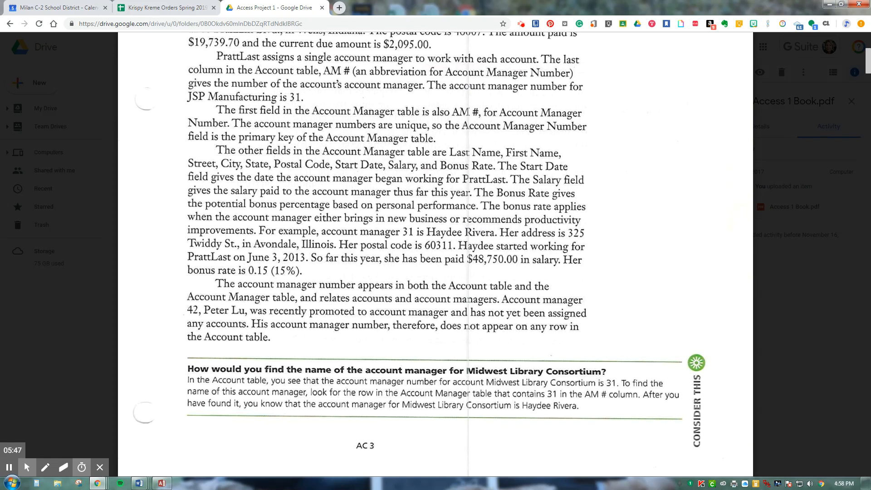
scroll(388, 254, down, 5)
scroll(388, 254, up, 13)
scroll(388, 254, up, 15)
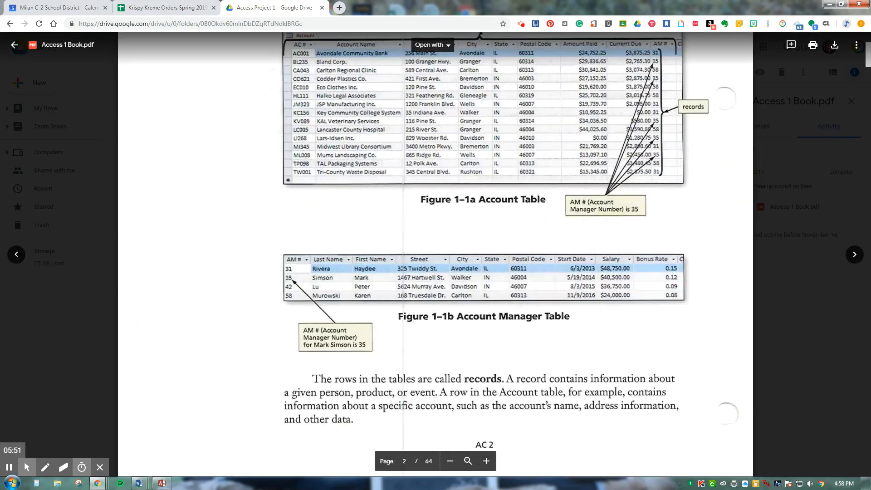
click(162, 483)
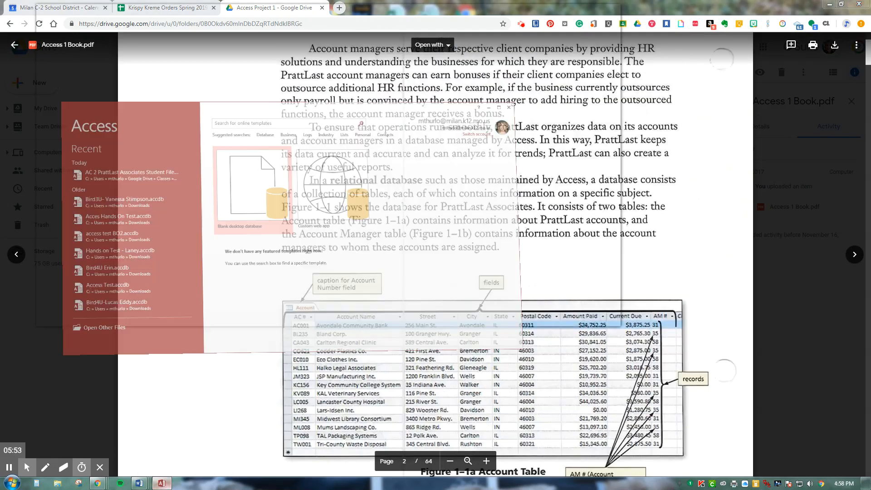
click(600, 11)
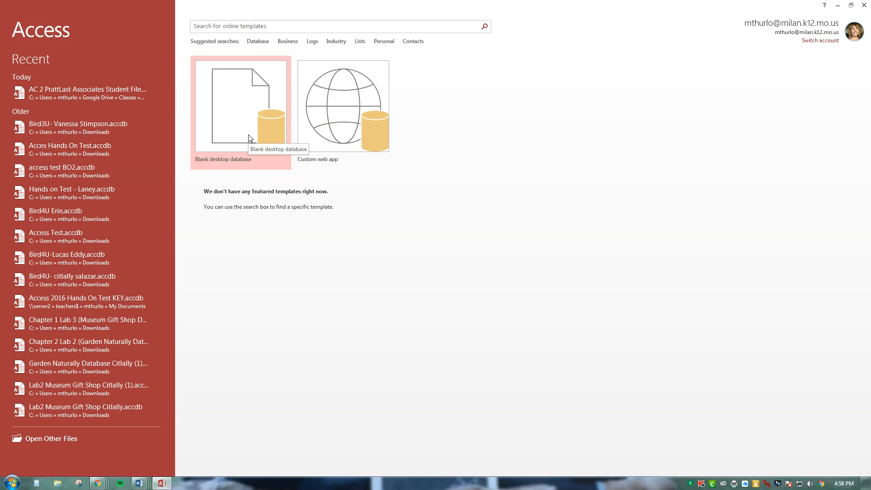
click(231, 118)
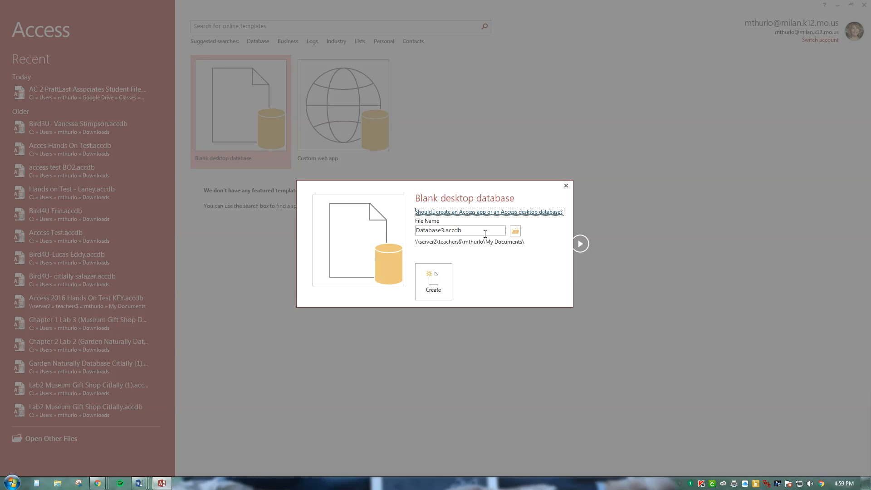
key(Tab)
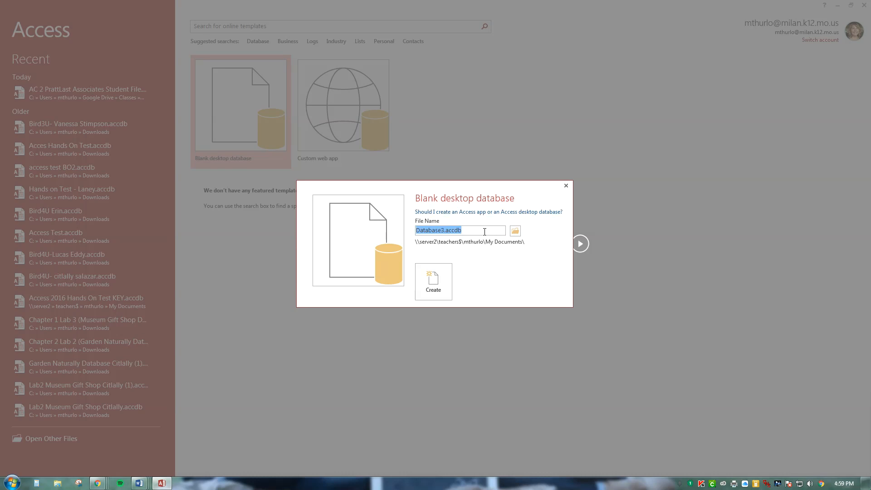
text(AC1 Pratt MT)
- Choose the Downloads folder as the save location for the new database file and create the database
click(516, 233)
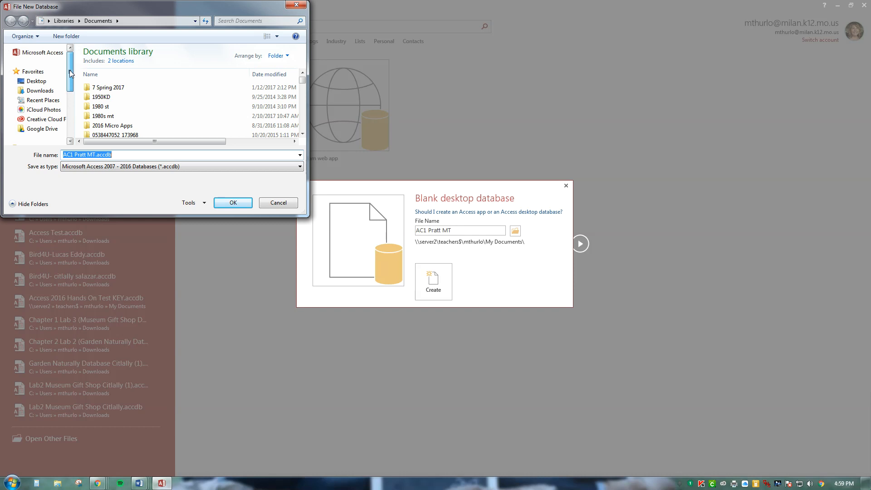
click(44, 91)
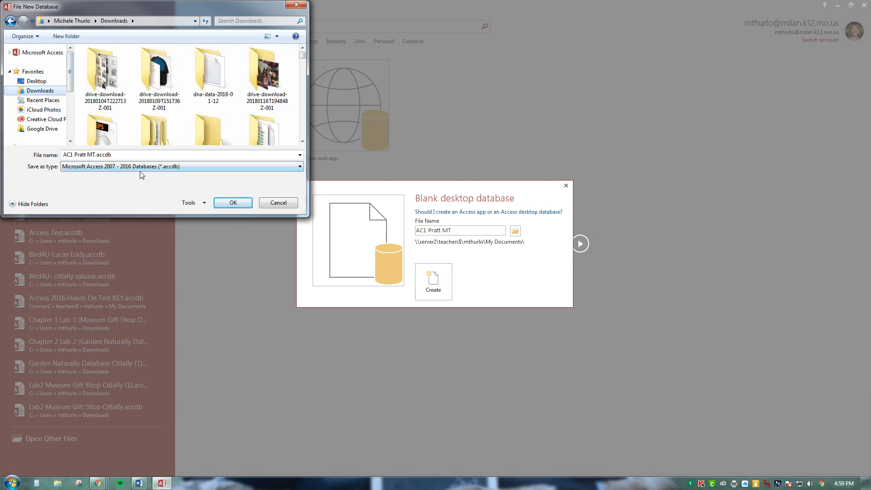
click(233, 202)
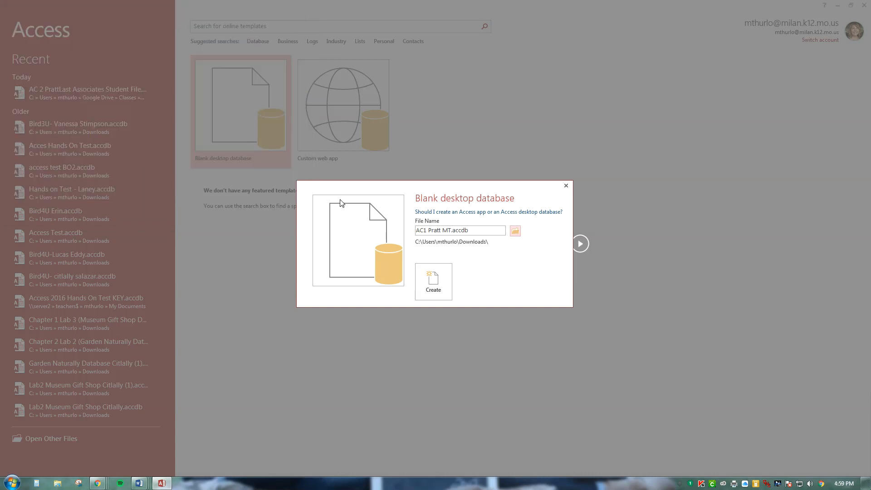
click(451, 288)
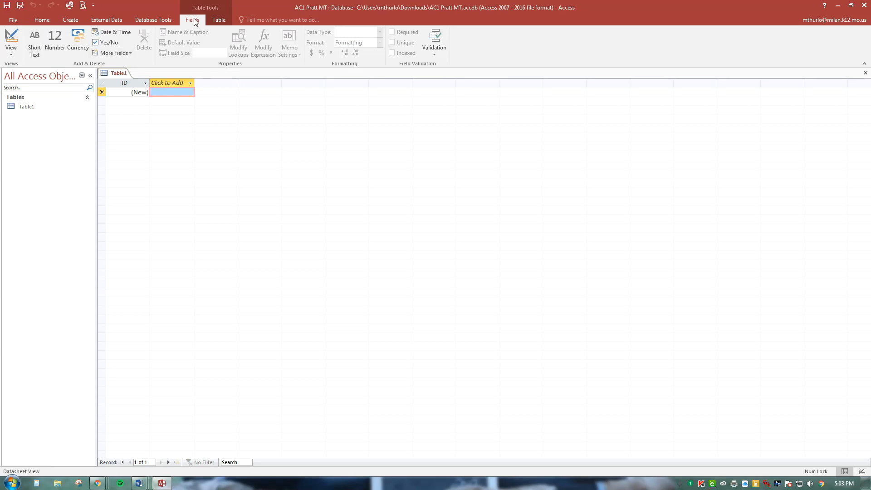
- Review the commands for creating objects and table fields, and switch back to Access 1 Book.pdf in Chrome
click(72, 20)
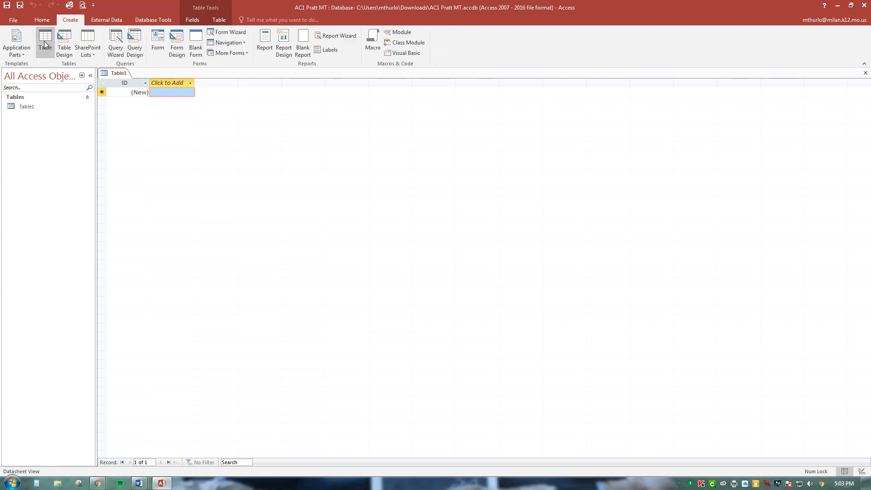
click(195, 19)
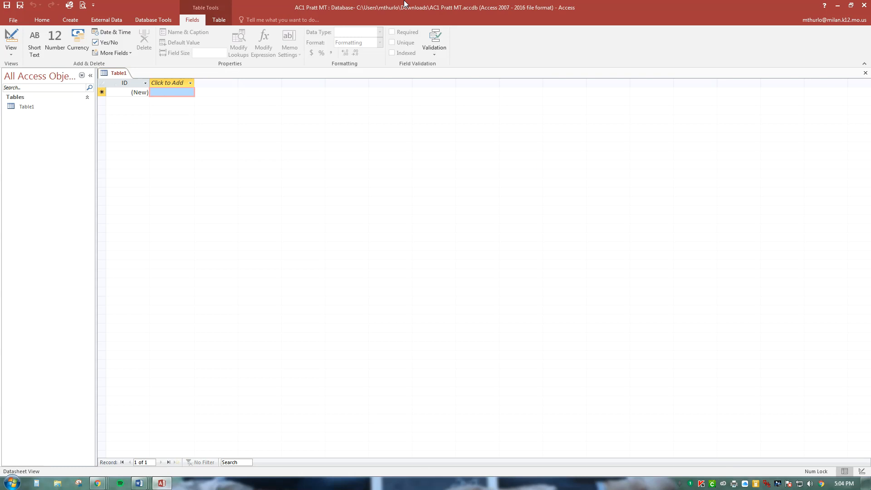
click(97, 483)
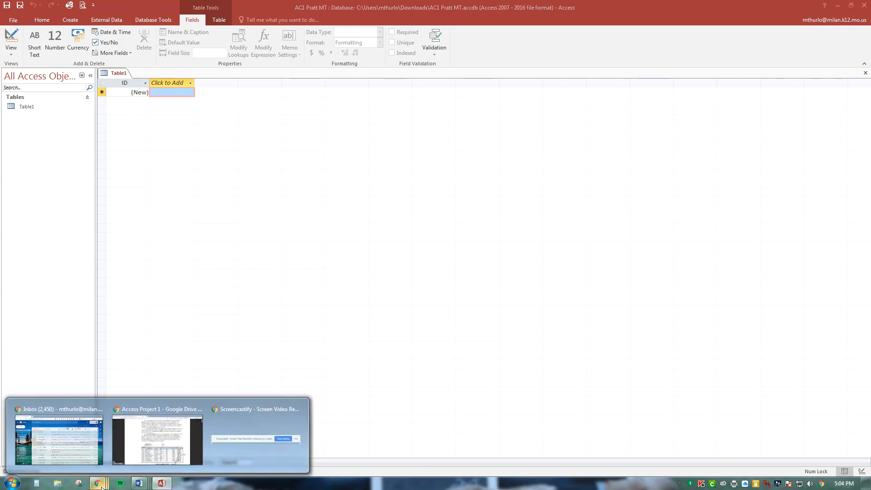
click(151, 458)
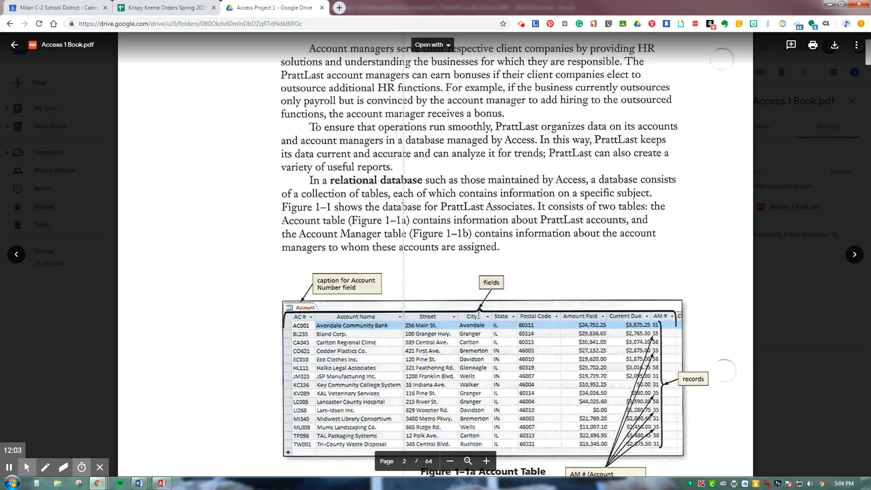
- Switch to Access and rename the ID field of the new table as Account Manager Number
click(522, 24)
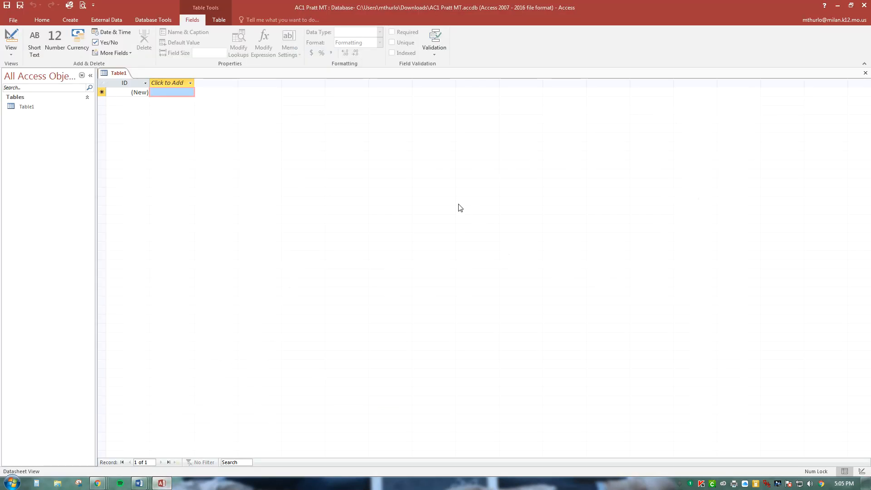
right_click(128, 83)
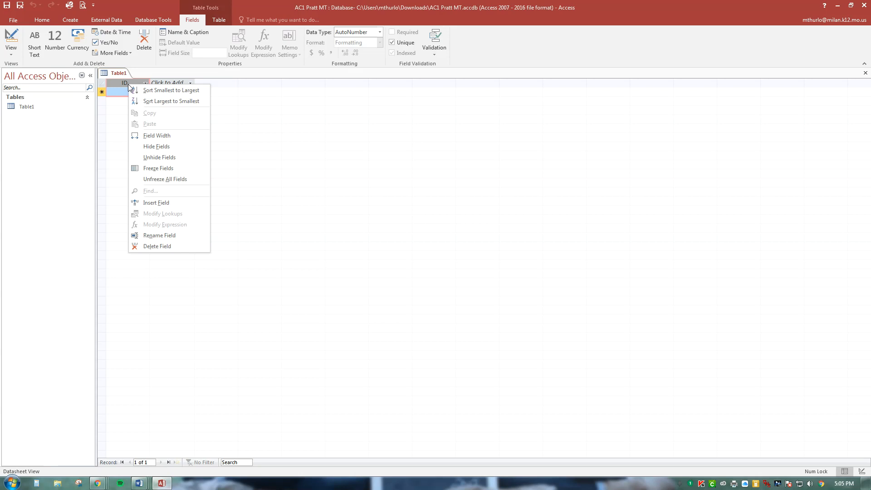
click(159, 236)
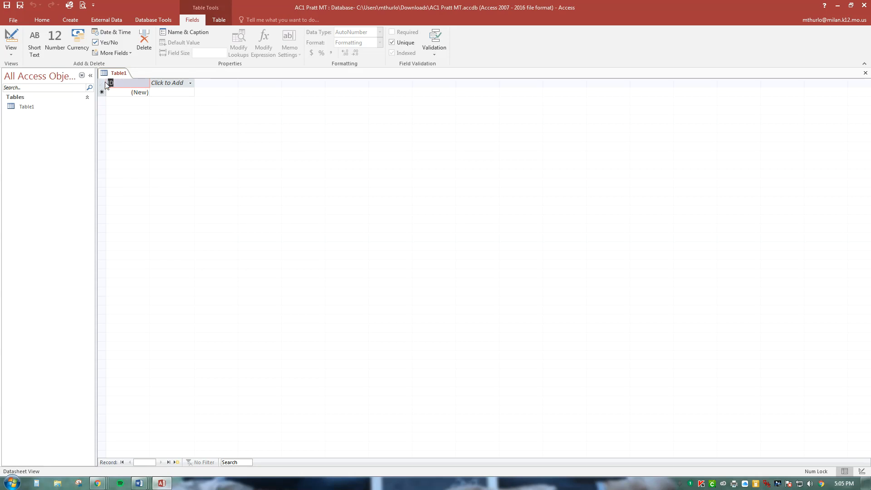
text(Account Man)
text(ager Number)
click(130, 93)
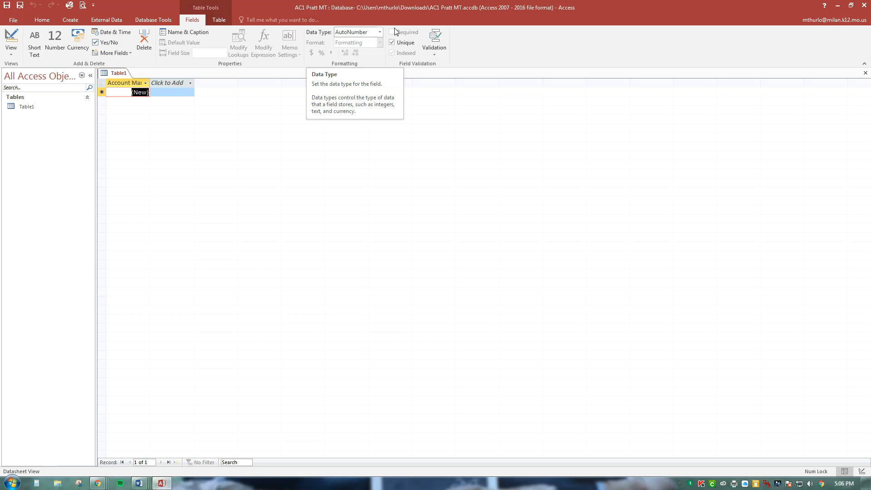
- Set the Account Manager Number field's data type to Short Text and its field size to 2
click(380, 32)
click(363, 43)
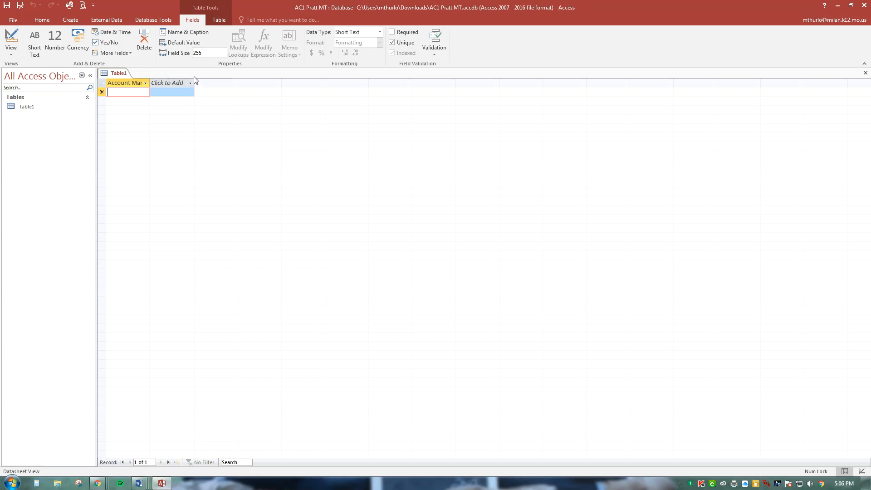
click(209, 55)
double_click(209, 56)
text(2)
- Give the Account Manager Number field the caption AM # and the description "Unique identifier of account manager"
click(193, 34)
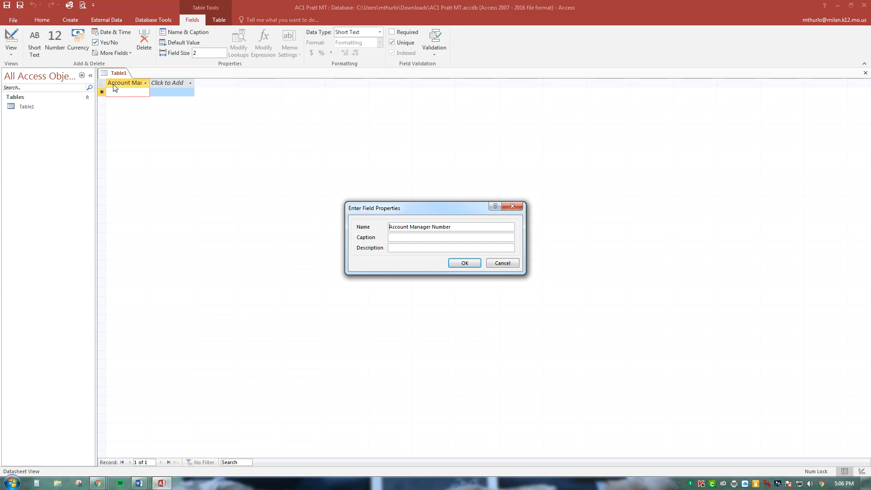
click(395, 235)
text(Ac)
key(BackSpace)
key(BackSpace)
text(M)
text(Unique )
text(identifier)
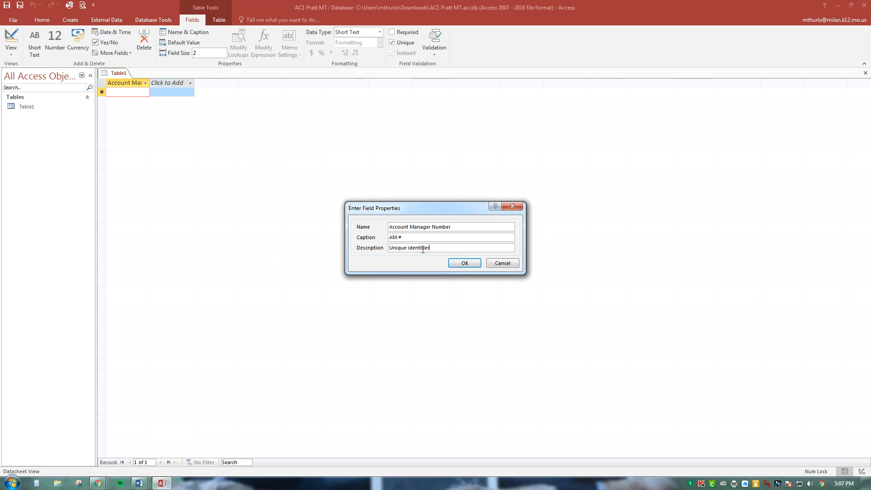
text( of account manager)
click(471, 263)
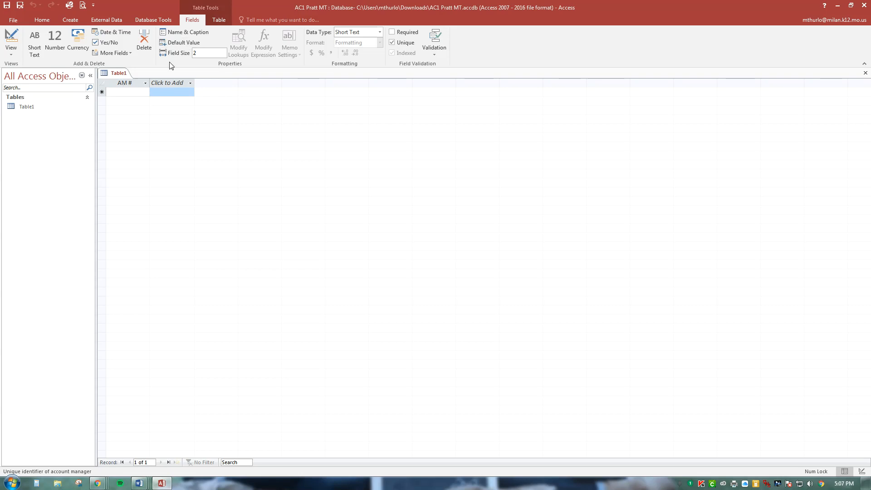
- Add a Short Text field named Last Name after the AM # field
click(175, 84)
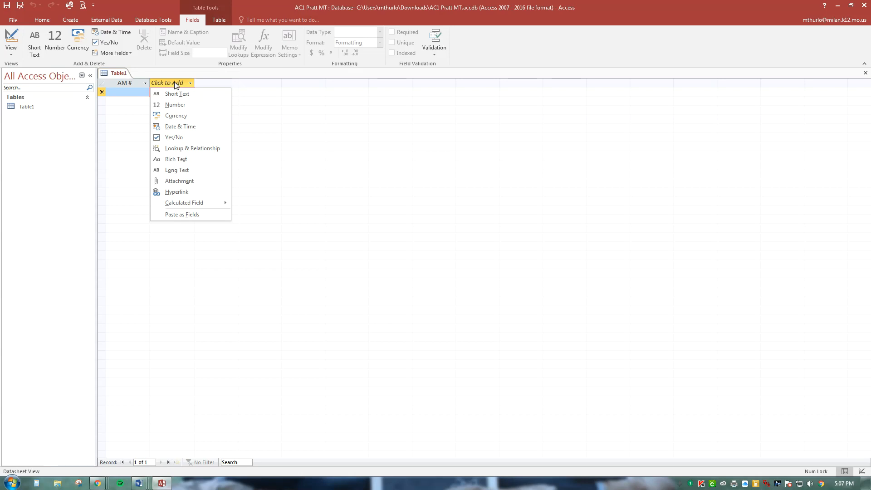
click(178, 93)
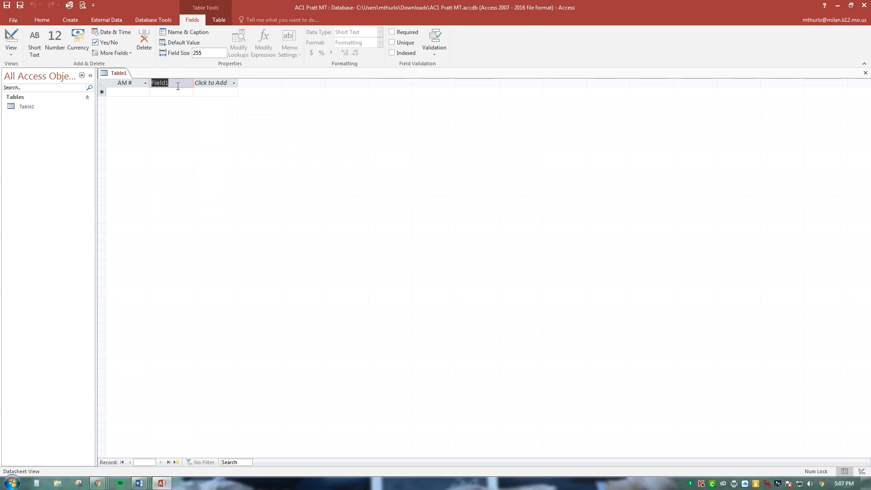
text(Last Name)
click(182, 91)
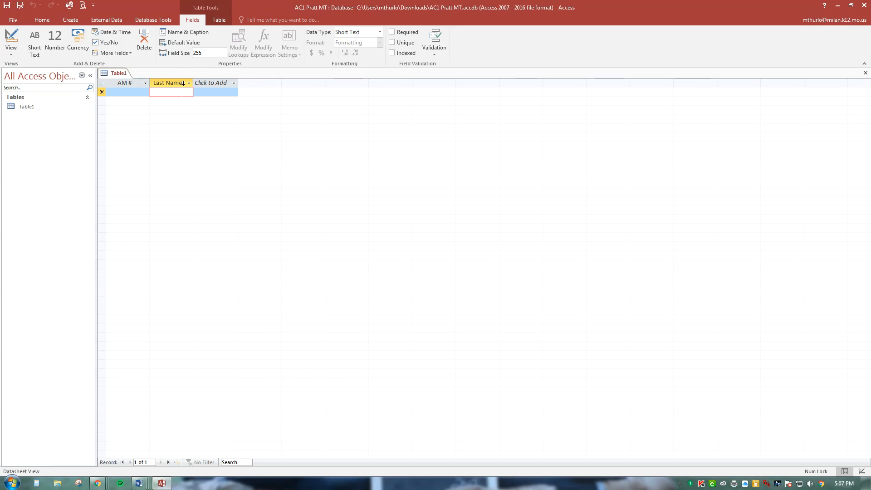
- Set the Last Name field's size to 15
click(213, 52)
click(212, 52)
key(BackSpace)
key(BackSpace)
key(BackSpace)
text(15)
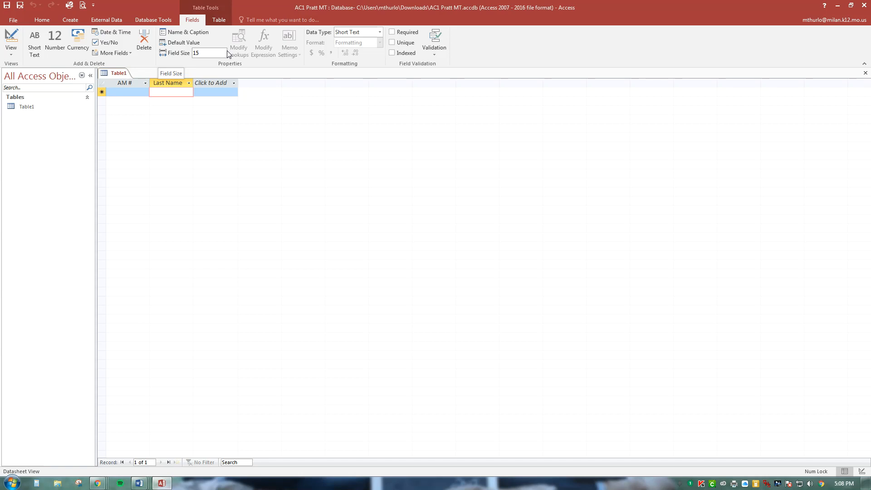
- Switch to Access 1 Book.pdf in Chrome and examine Table 1-3, Structure of Account Manager Table, on page 9
mouse_move(158, 484)
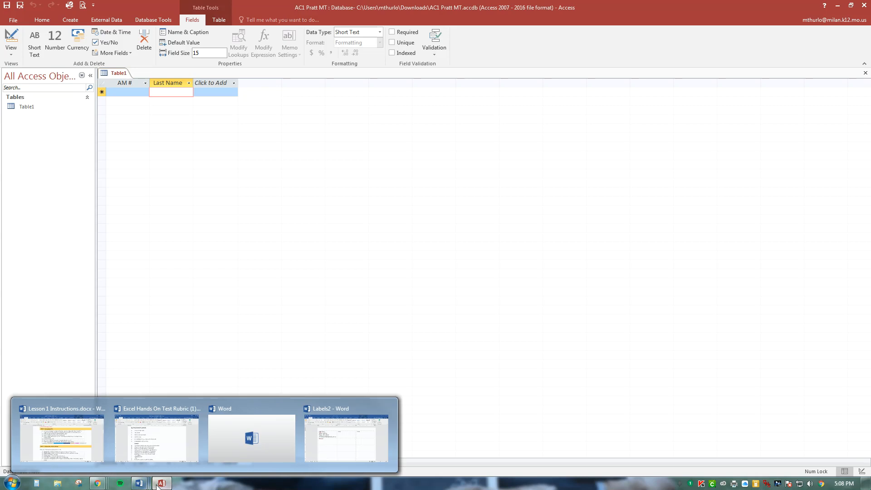
click(97, 482)
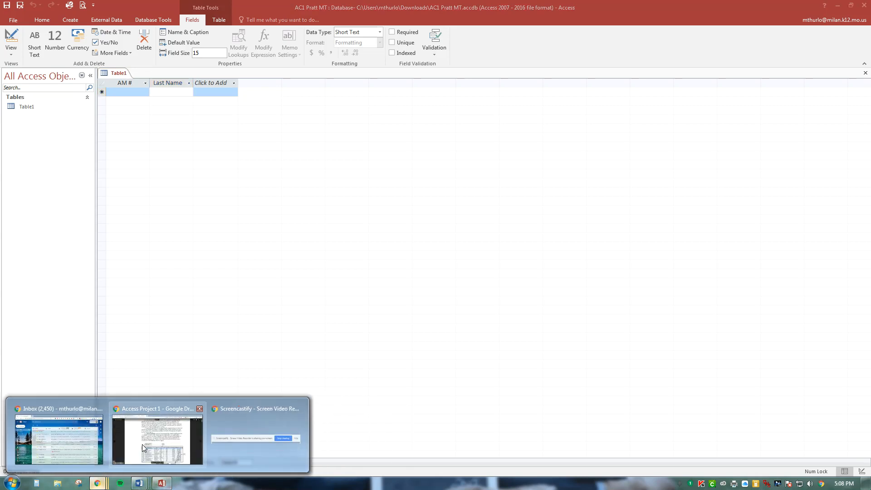
click(143, 444)
scroll(458, 289, down, 10)
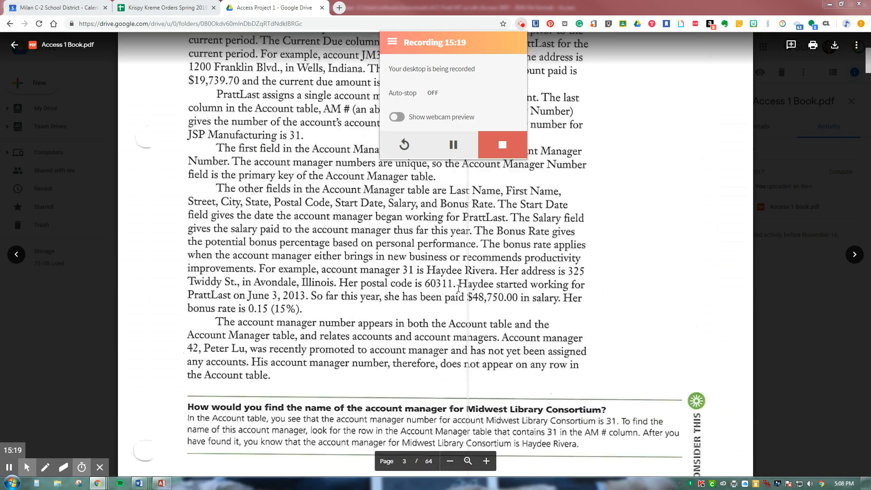
scroll(458, 288, down, 10)
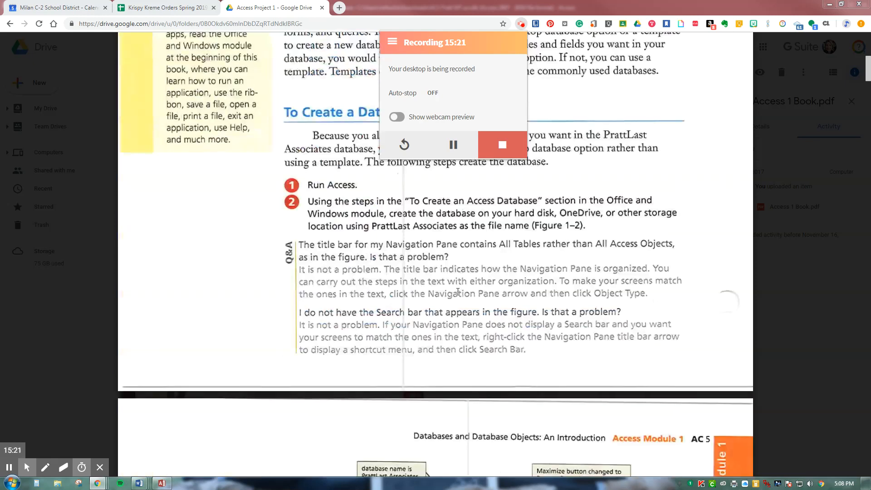
scroll(458, 292, down, 10)
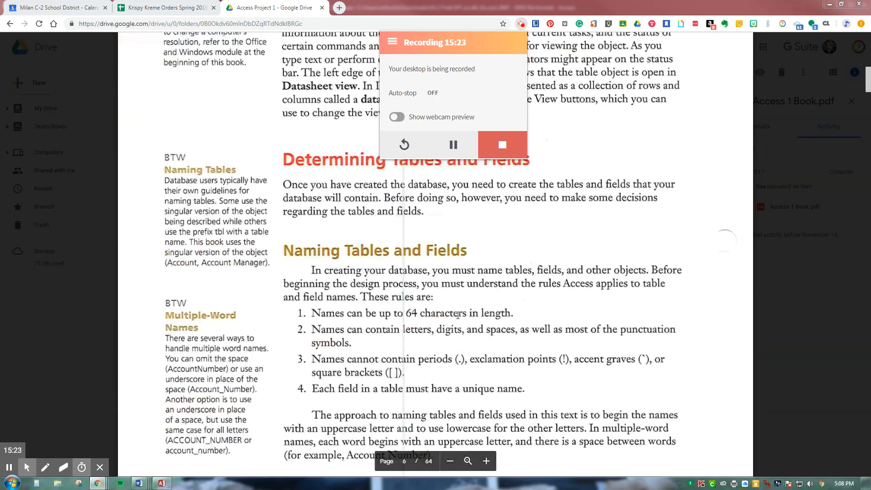
scroll(458, 315, down, 10)
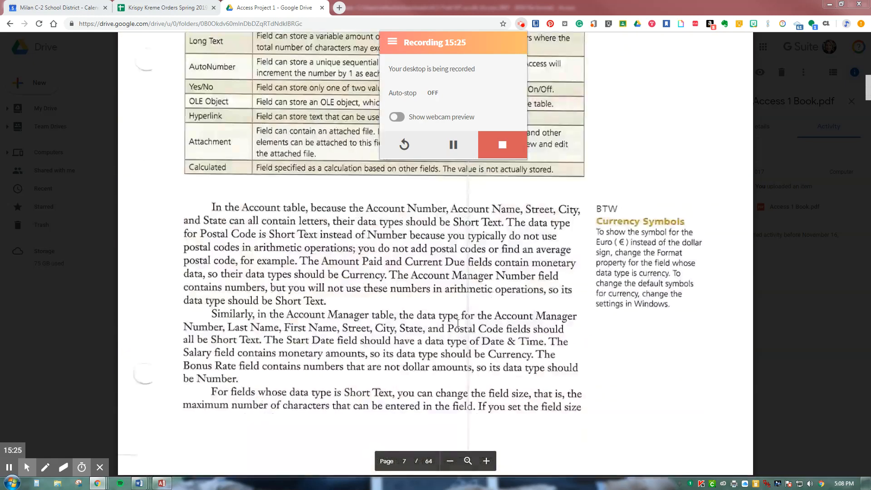
scroll(458, 323, up, 5)
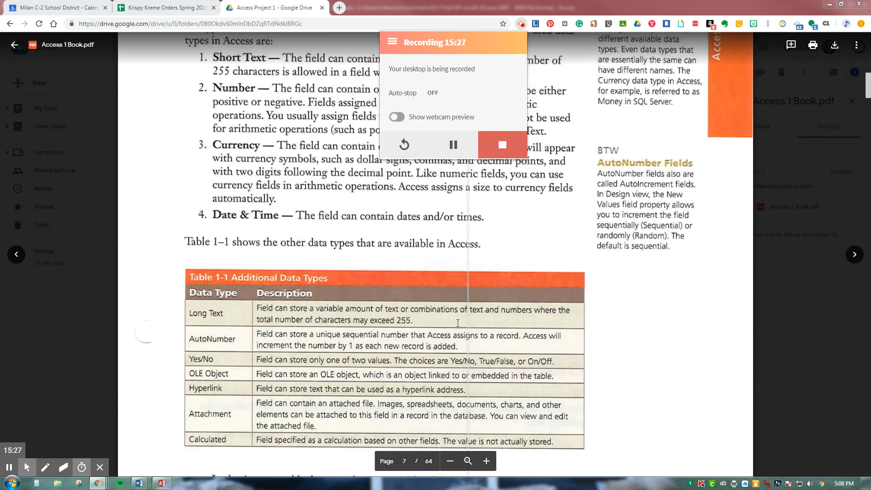
scroll(458, 323, down, 10)
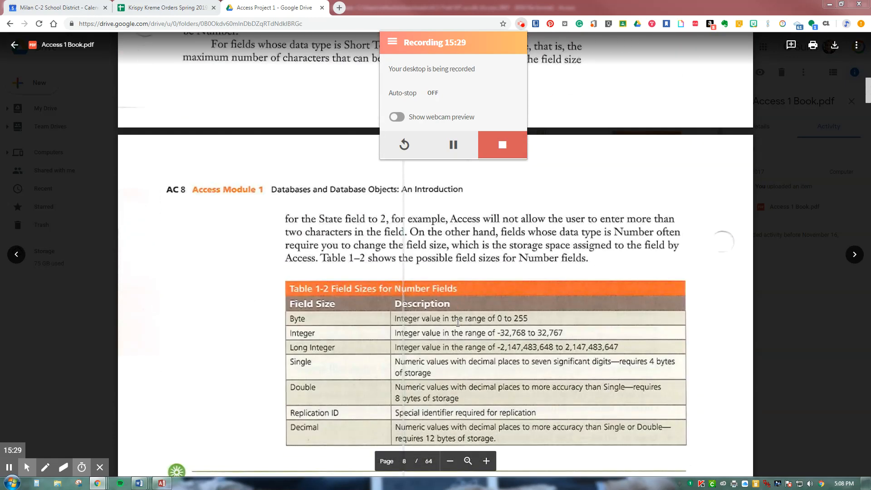
scroll(457, 323, down, 10)
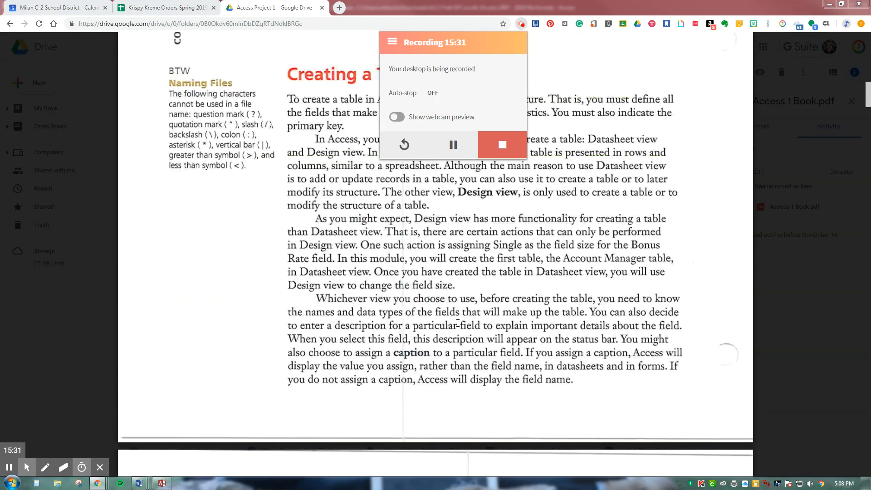
scroll(457, 324, down, 8)
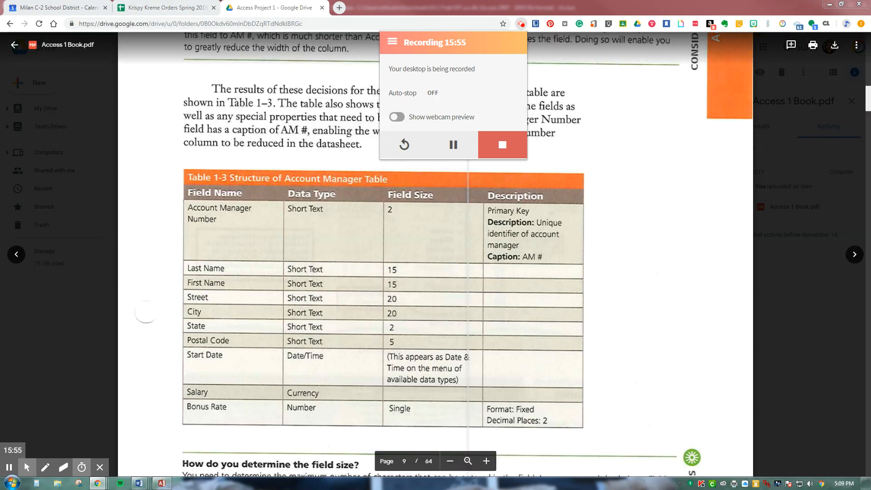
- Switch back to Access and add a Short Text field named First Name after Last Name
click(163, 483)
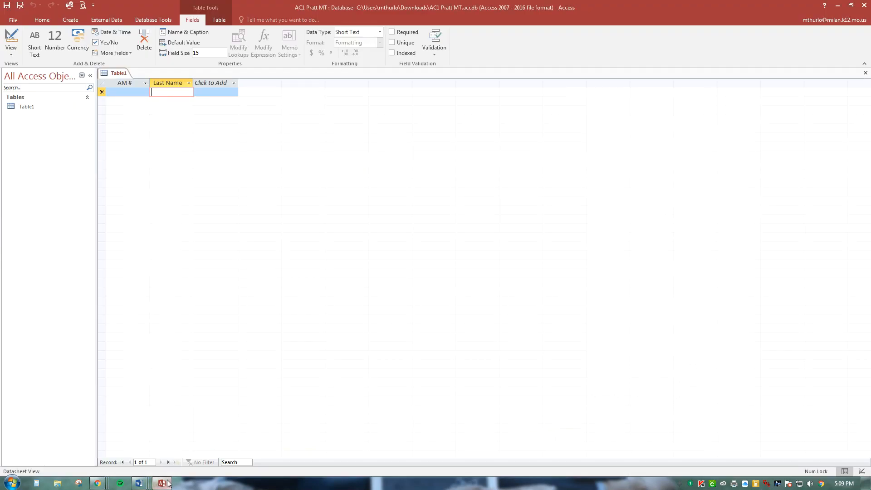
click(208, 83)
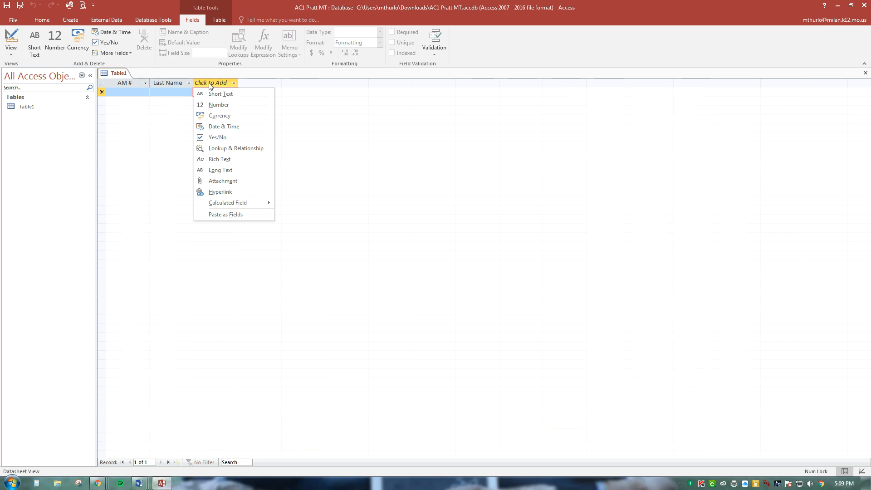
click(216, 93)
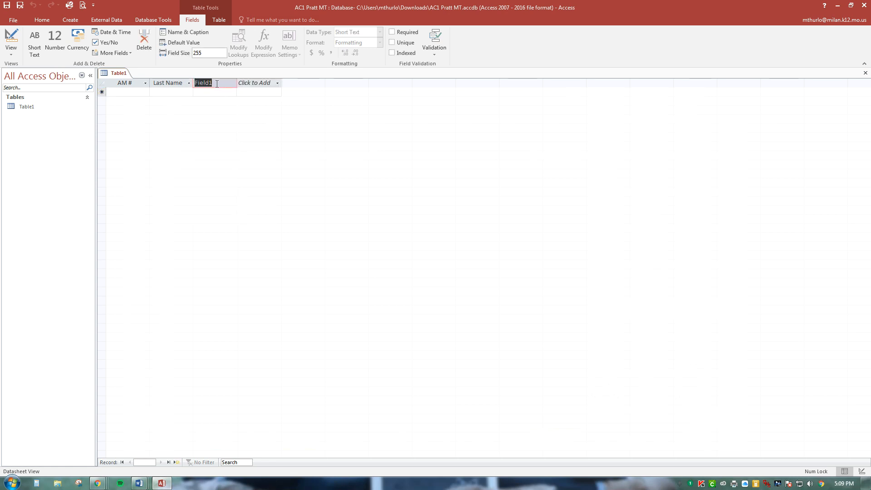
text(First NA)
key(BackSpace)
text(ame)
key(Return)
click(218, 92)
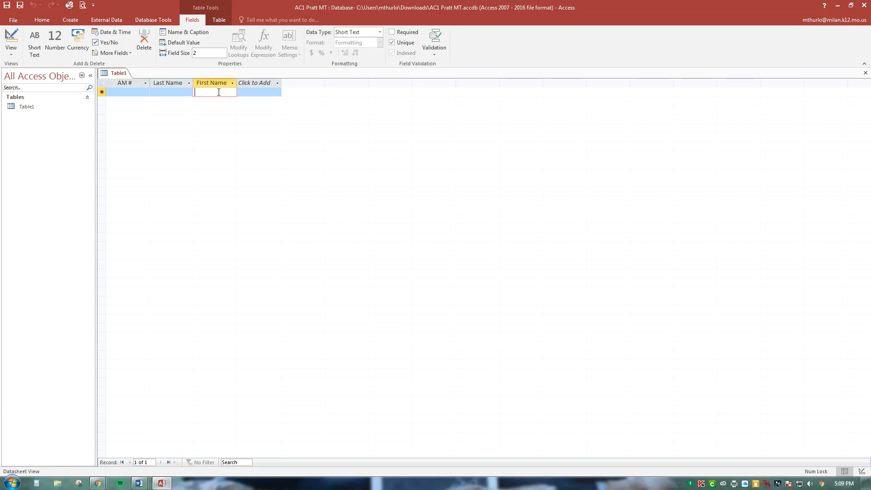
- Set the First Name field's size to 15
click(208, 52)
text(15)
key(BackSpace)
key(BackSpace)
key(BackSpace)
key(BackSpace)
key(BackSpace)
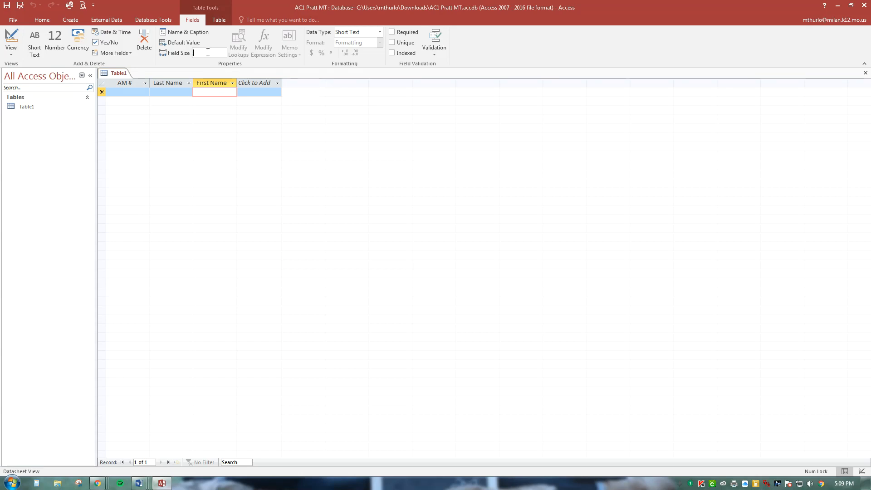
text(15)
- Add a Short Text field after First Name and name it Street
click(263, 83)
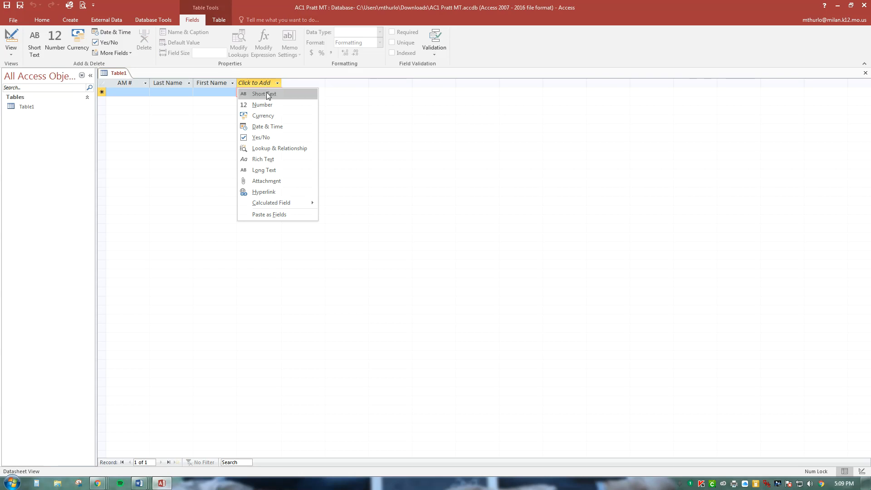
click(266, 93)
key(Escape)
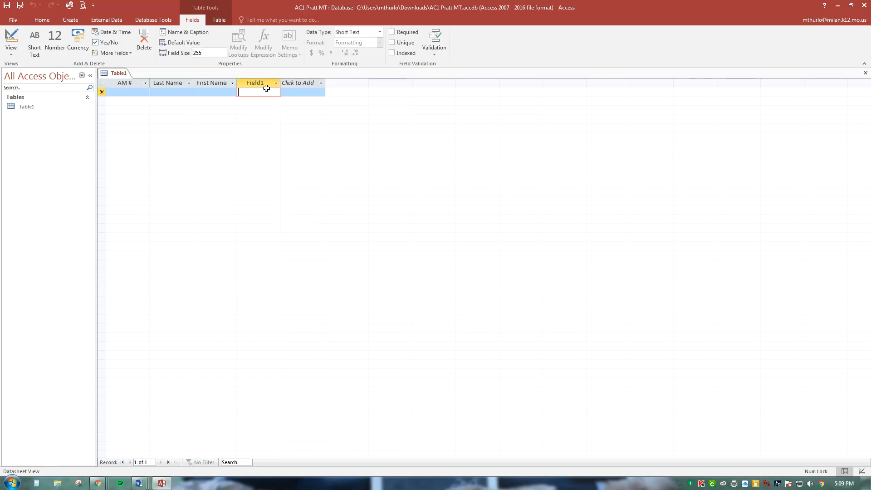
click(266, 84)
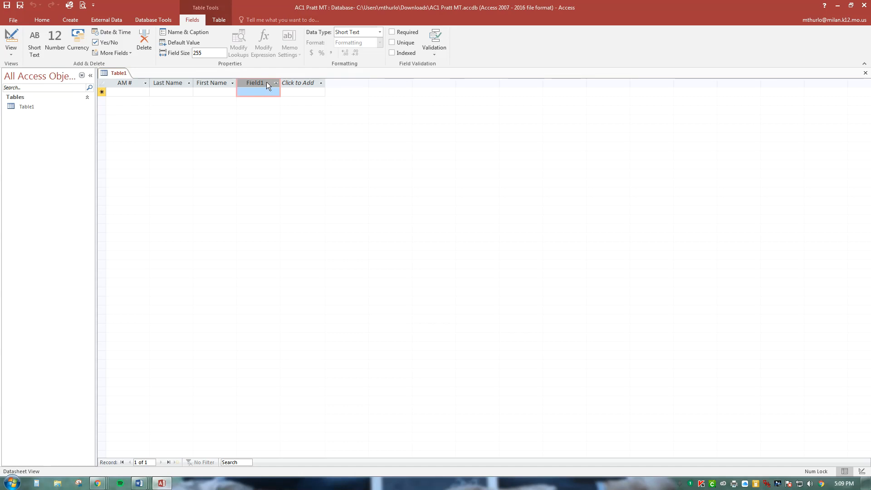
right_click(263, 83)
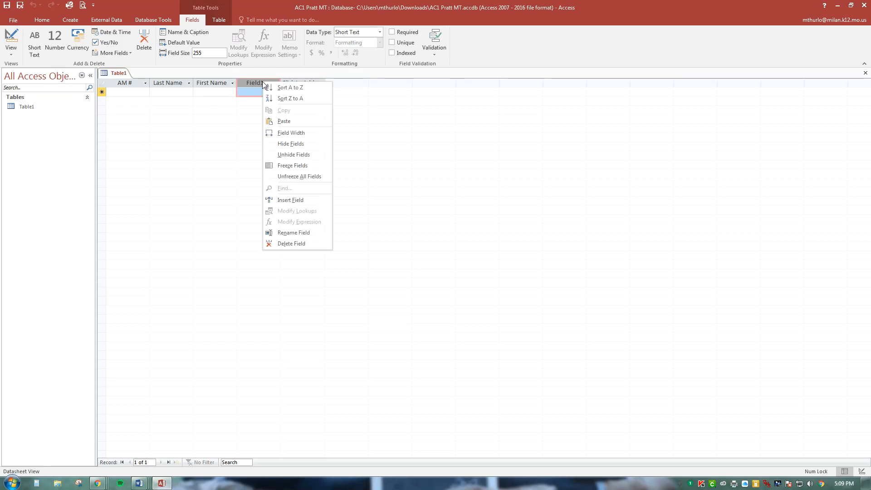
click(298, 234)
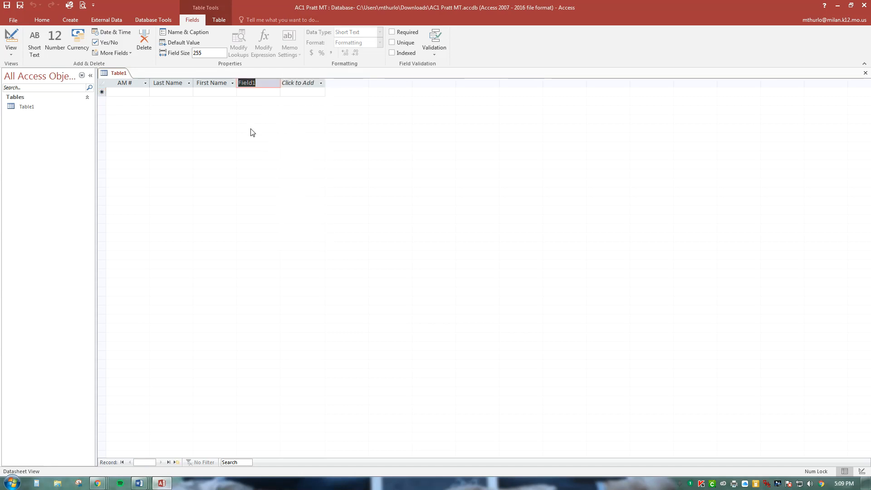
text(Street)
click(272, 92)
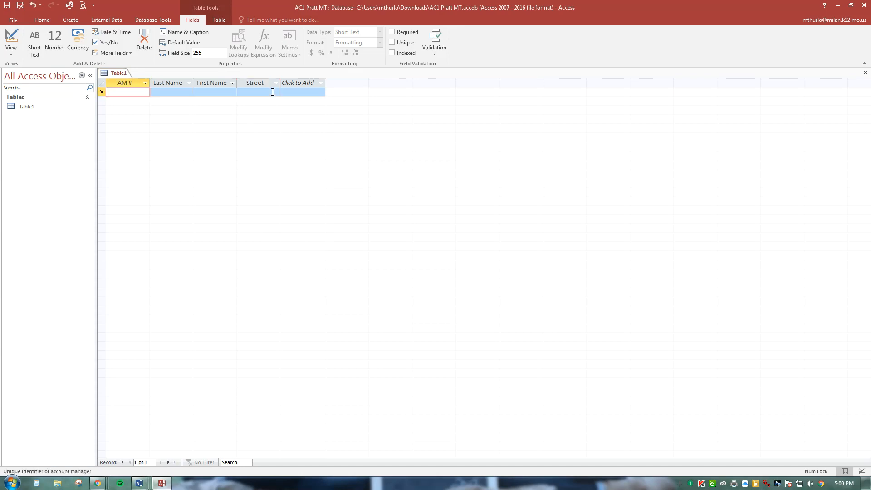
- Set the Street field's size to 20
click(273, 92)
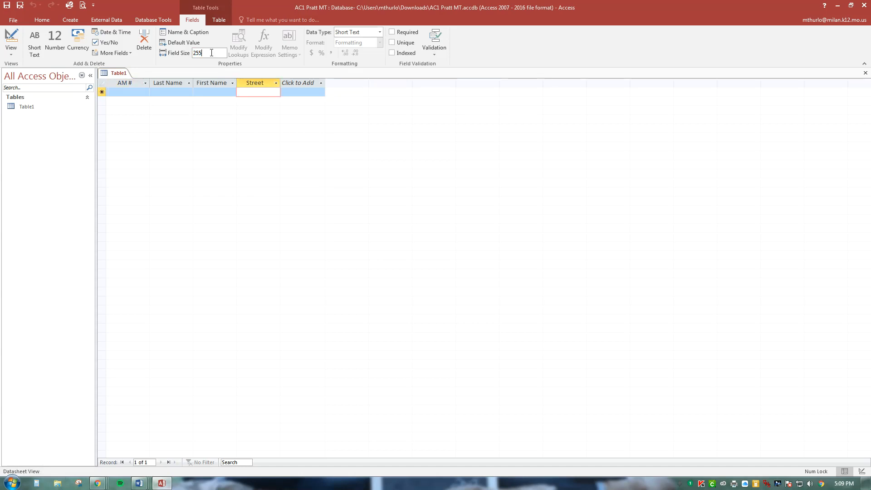
click(190, 52)
text(20)
- Add a Short Text field named State after Street and set its field size to 2
click(305, 82)
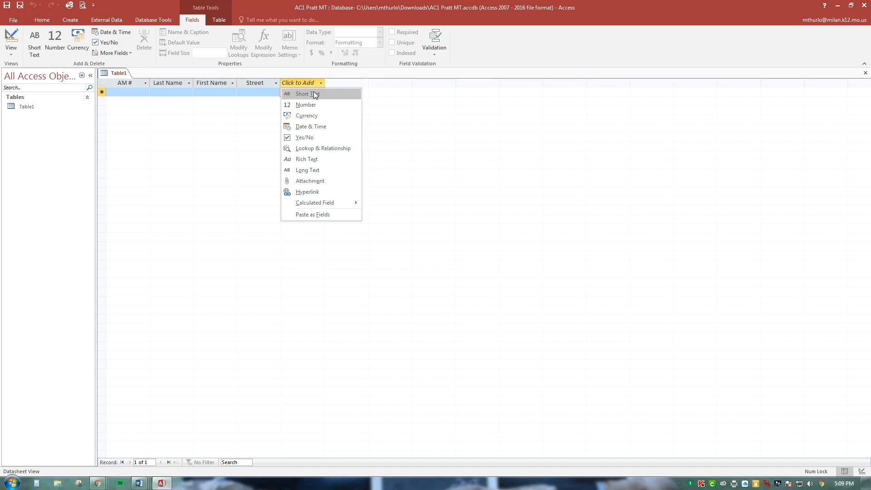
click(316, 94)
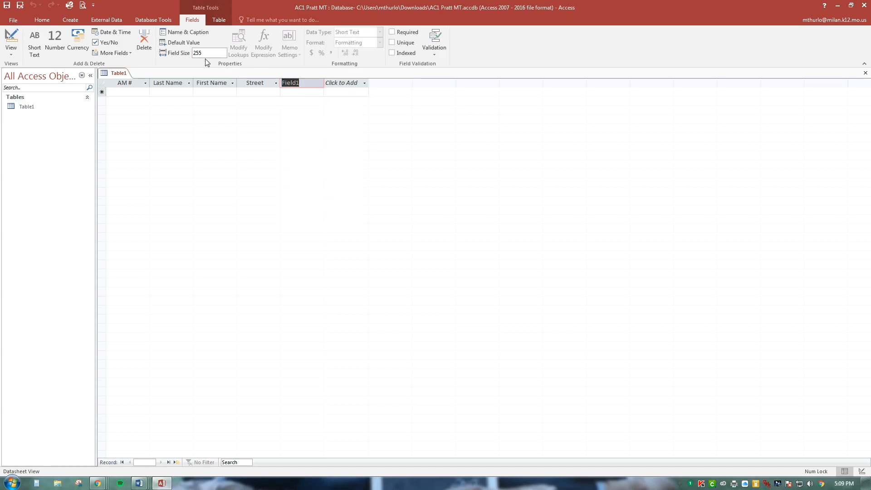
text(State)
click(308, 93)
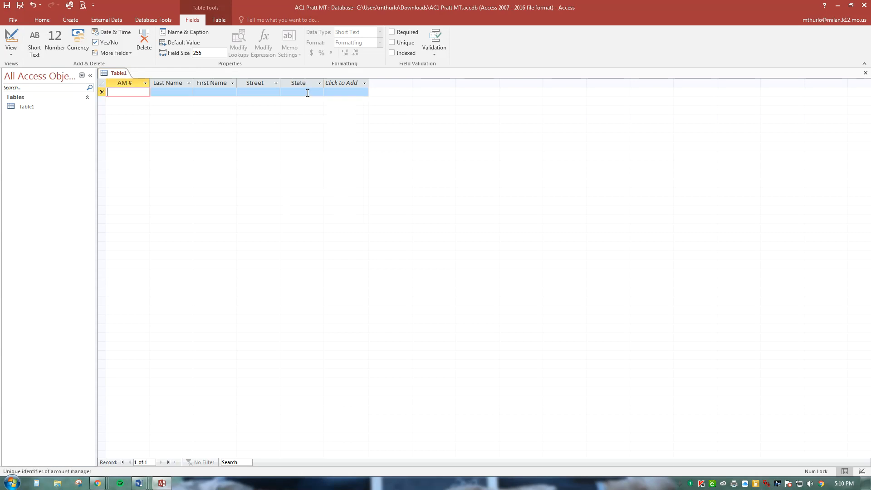
double_click(208, 54)
text(2)
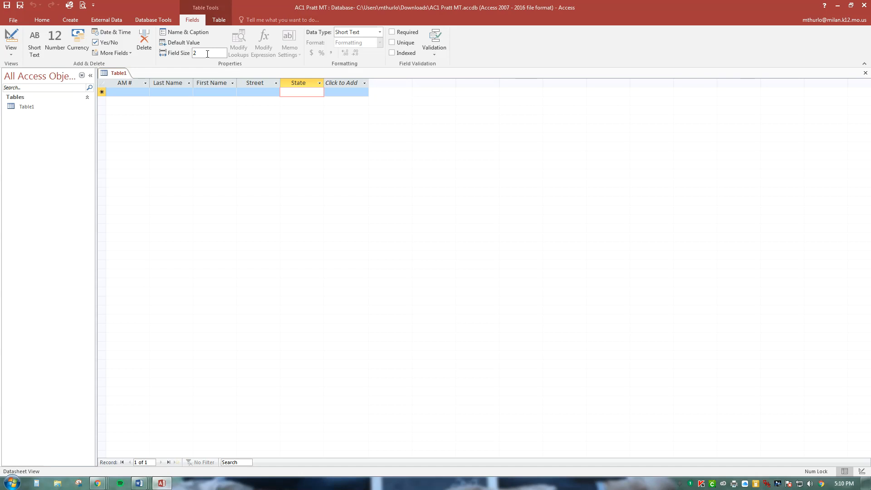
- Add a Short Text field named Postal Code after State and set its field size to 5
click(345, 82)
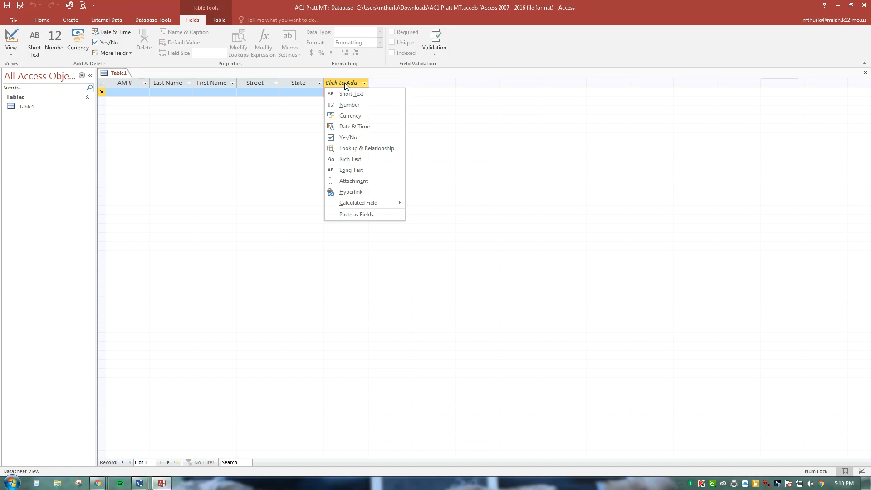
click(364, 93)
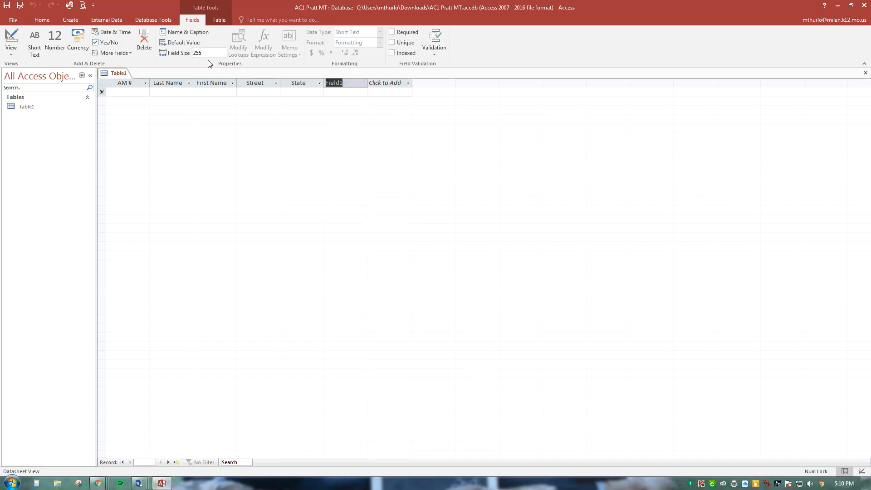
text(Posta)
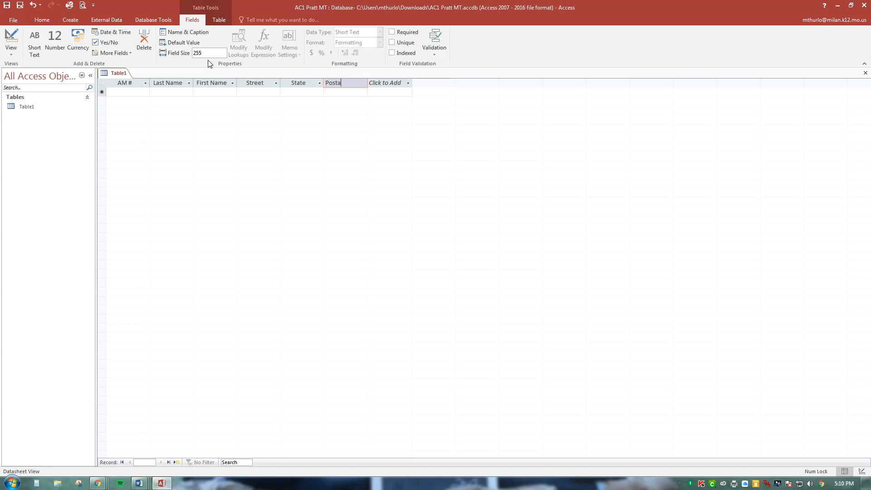
text(l Code)
key(Return)
click(208, 53)
drag(208, 52, 172, 53)
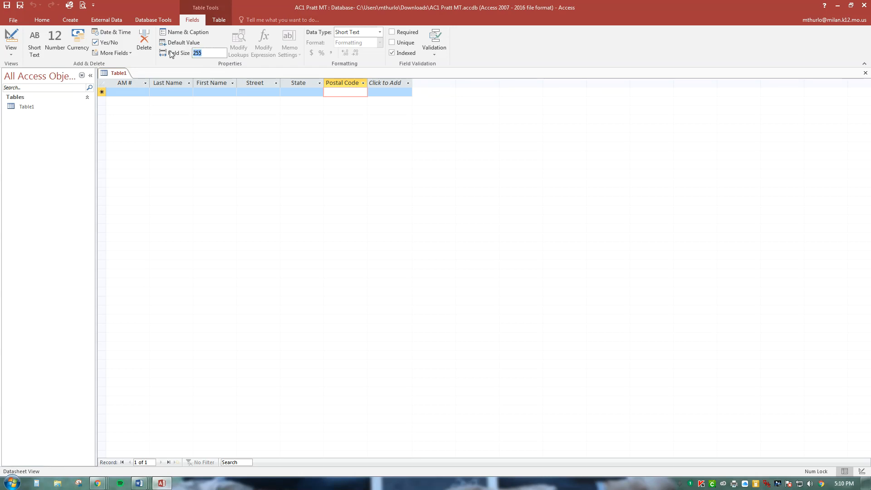
text(5)
- Add a Date & Time field named Start Date after Postal Code
click(383, 84)
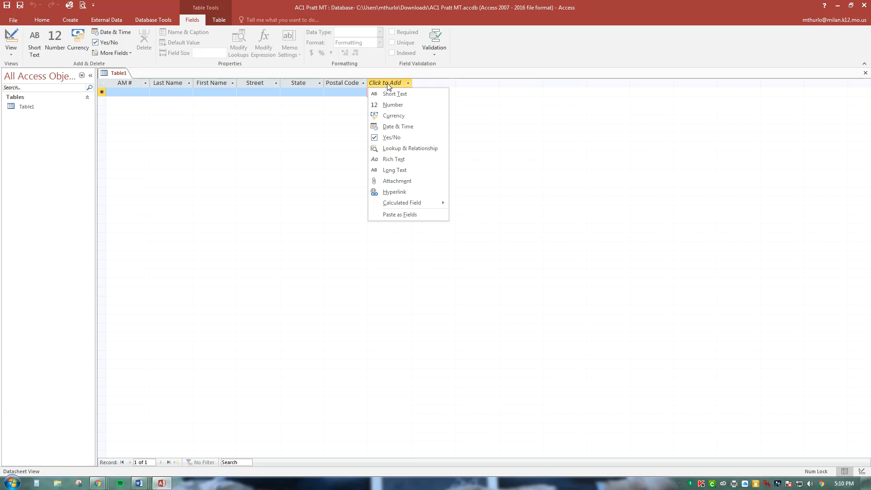
click(404, 127)
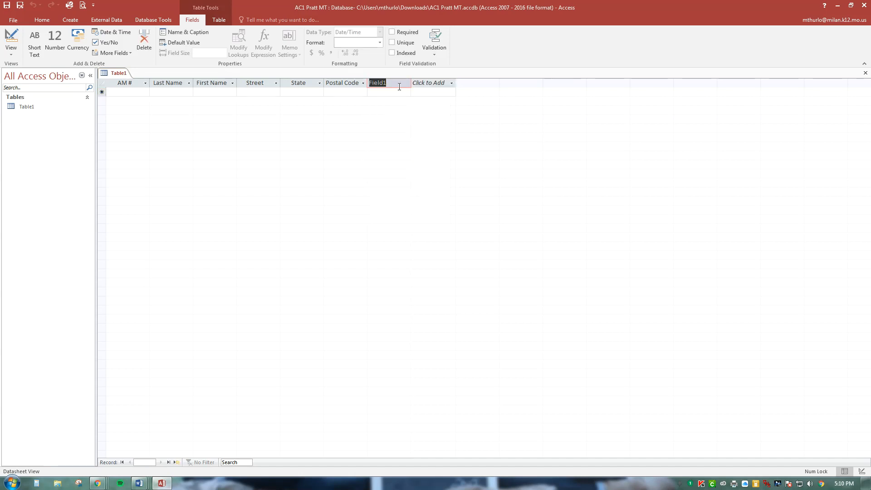
text(Start Date)
click(440, 84)
- Add a Currency field named Salary after Start Date
click(440, 84)
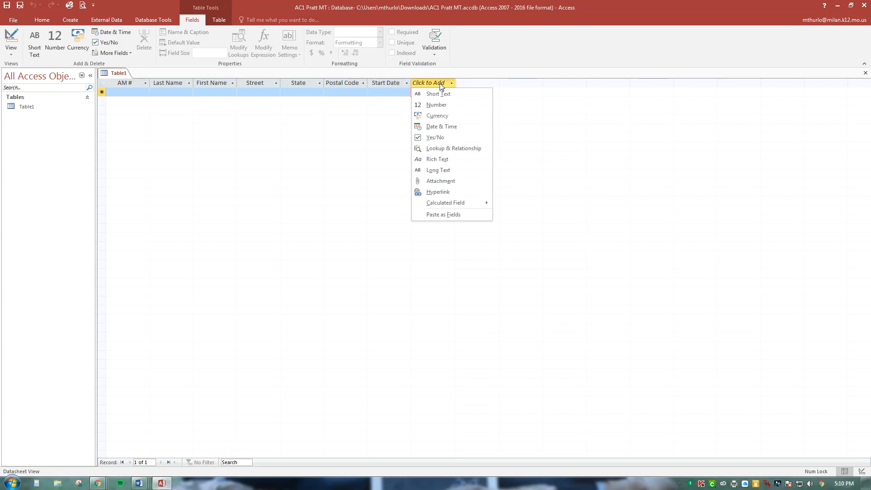
click(446, 115)
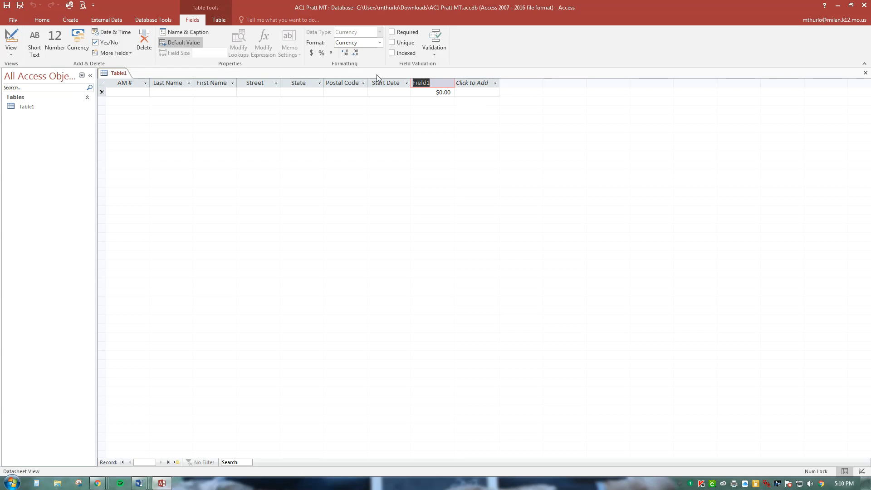
text(Salary)
- Add a Number field named Bonus Rate after Salary
click(475, 84)
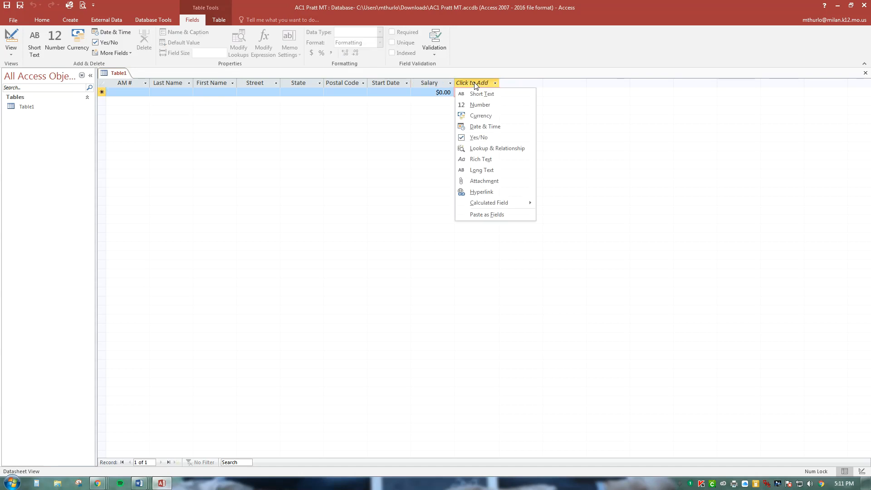
click(486, 105)
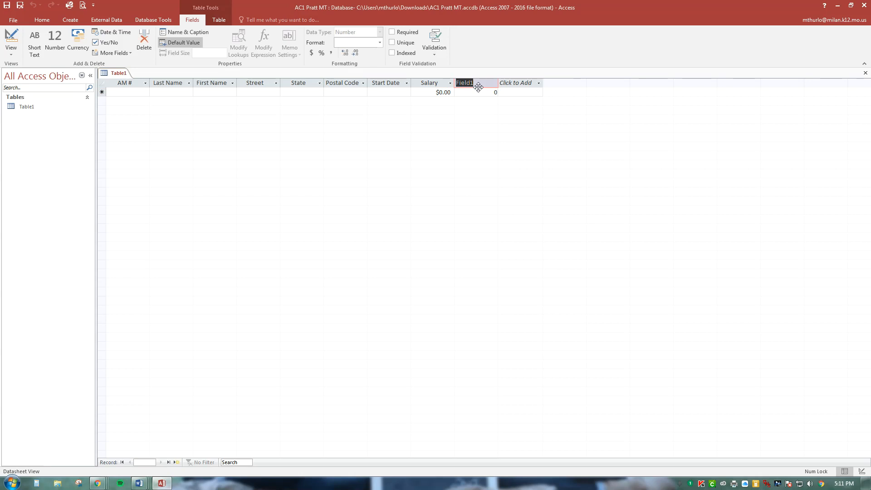
text(Bonus Rate)
- Format the Bonus Rate field as Fixed with two decimal places
click(483, 94)
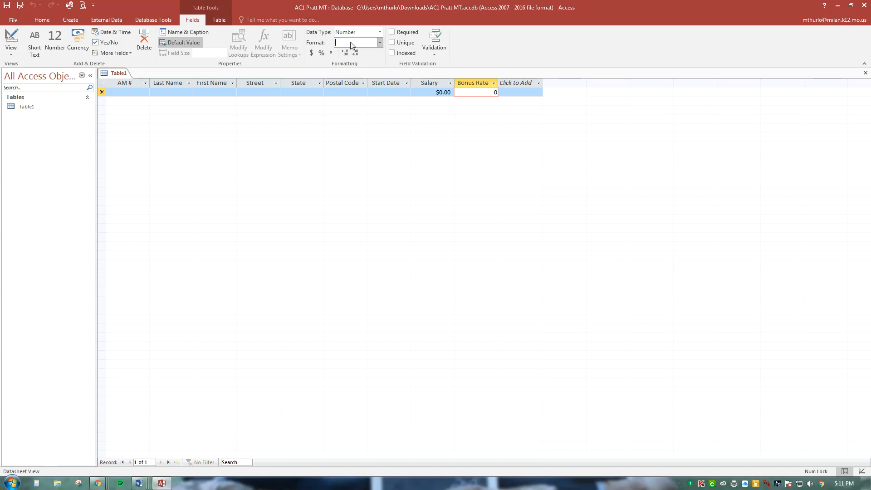
click(379, 43)
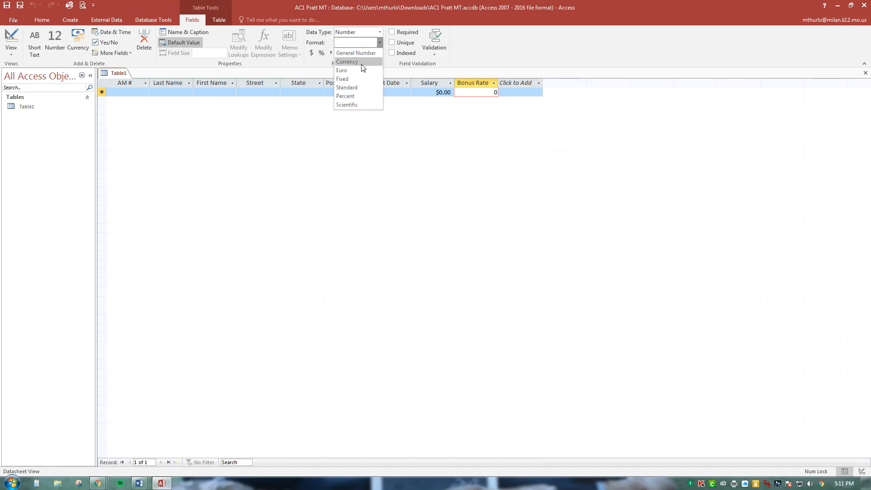
click(360, 80)
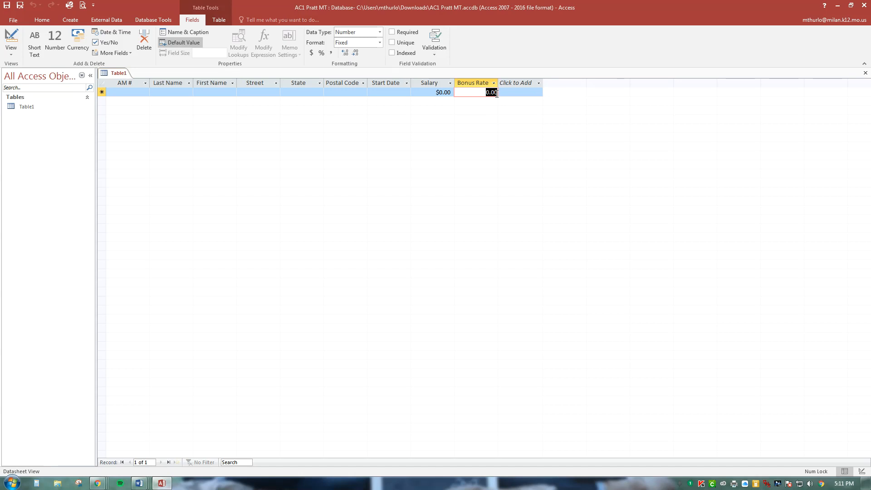
click(355, 54)
click(345, 53)
- Save the table with the name Account Manager
click(9, 8)
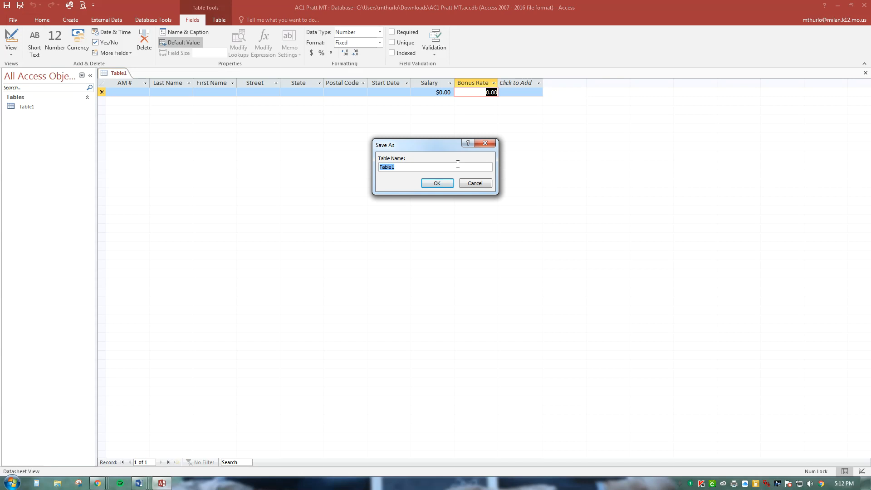
text(Account Manager)
click(436, 183)
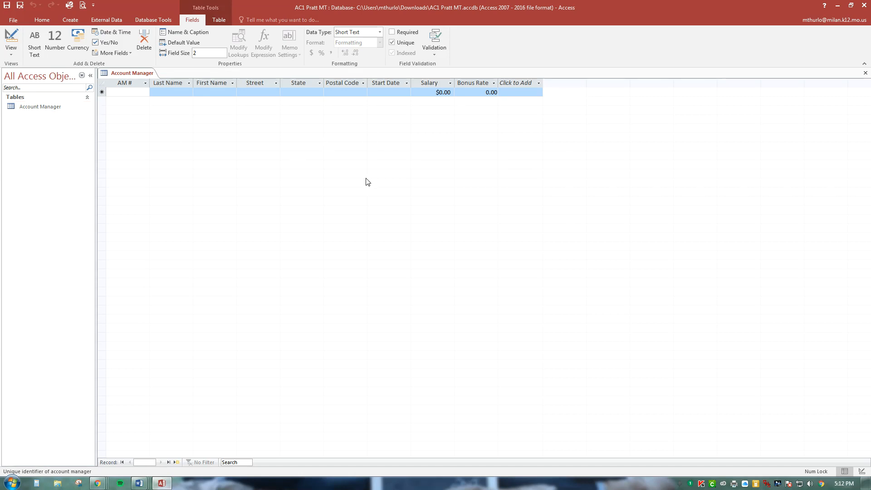
right_click(26, 108)
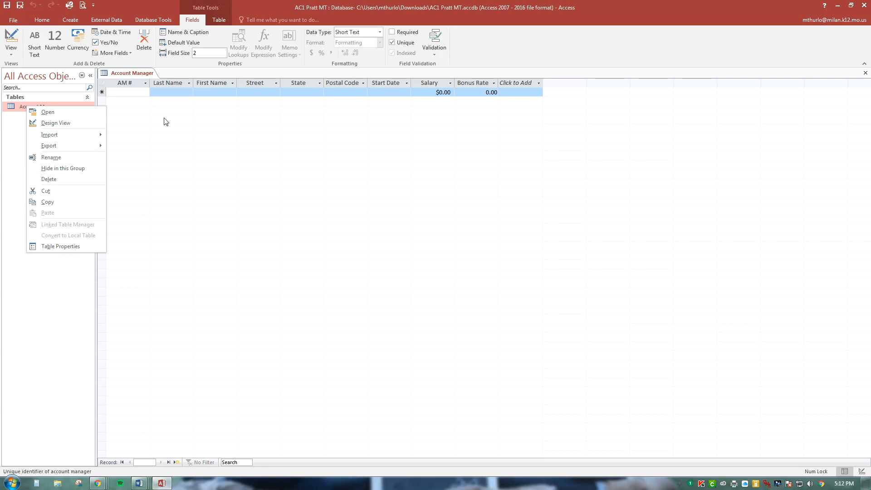
click(147, 74)
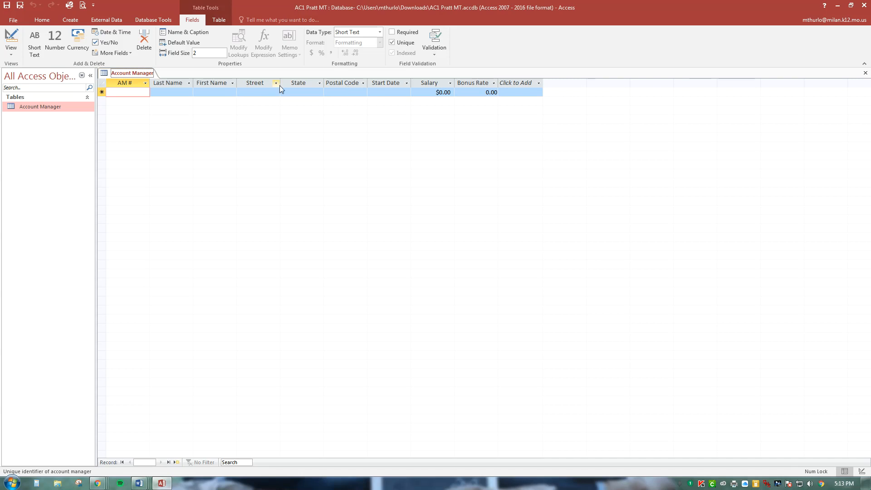
- Fit the First Name column's width to its heading and widen the Street column slightly
double_click(237, 83)
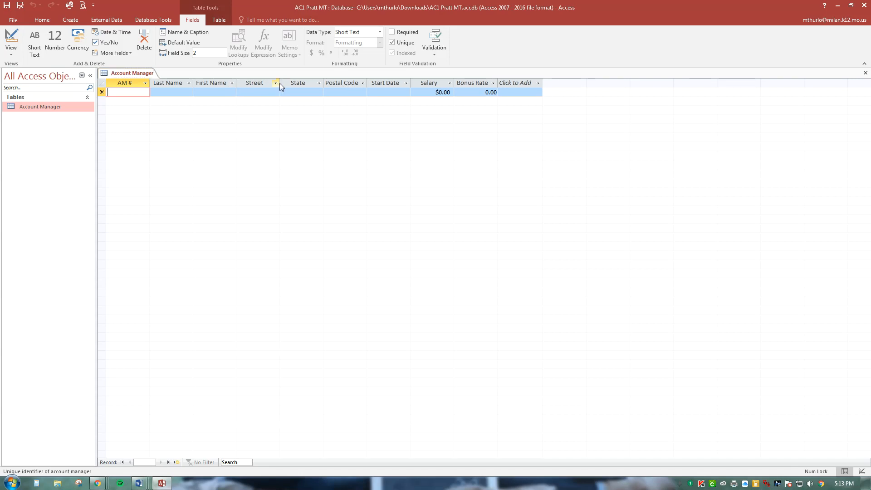
drag(281, 82, 286, 84)
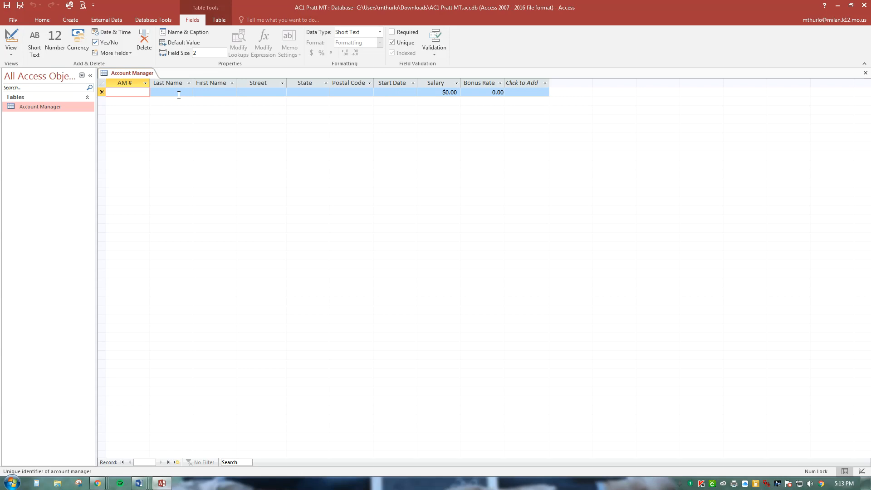
- Show the Account Manager table in Design View and set the Bonus Rate field's size to Single
click(10, 52)
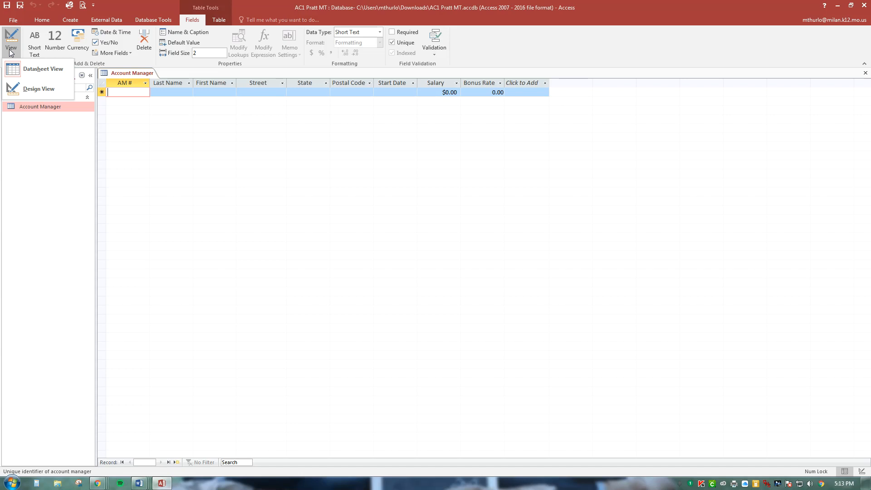
click(48, 95)
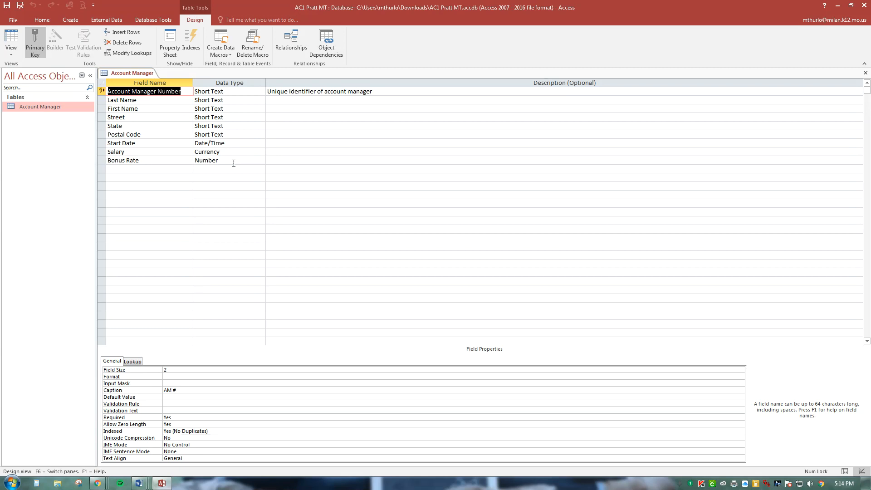
click(155, 162)
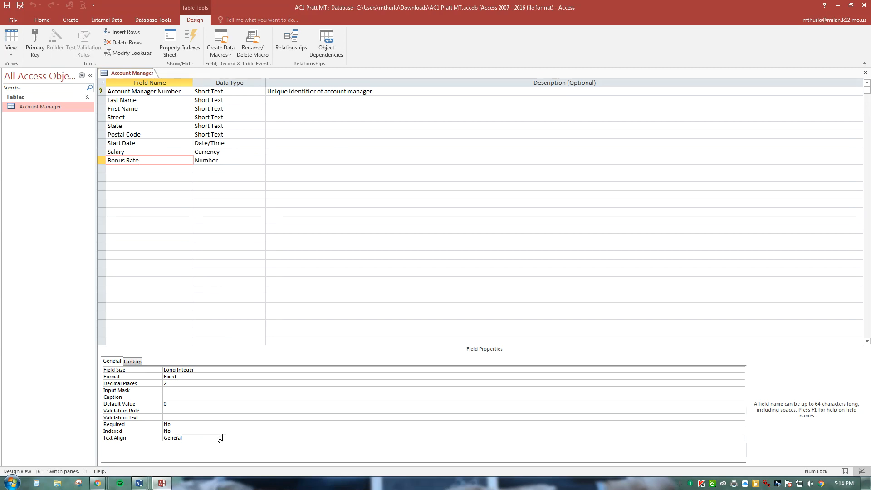
click(204, 372)
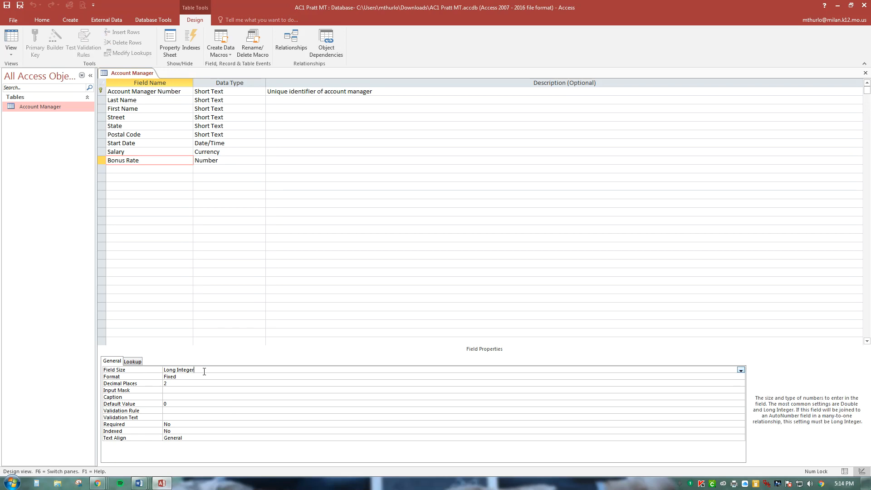
click(741, 371)
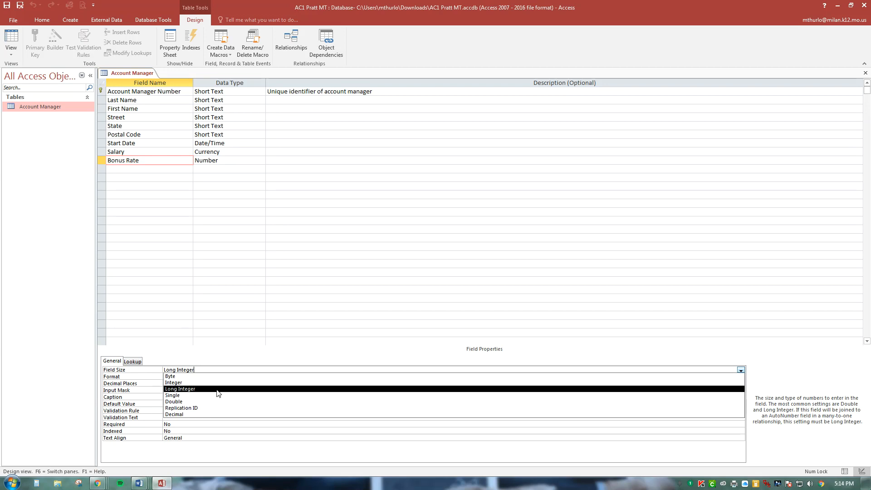
click(185, 396)
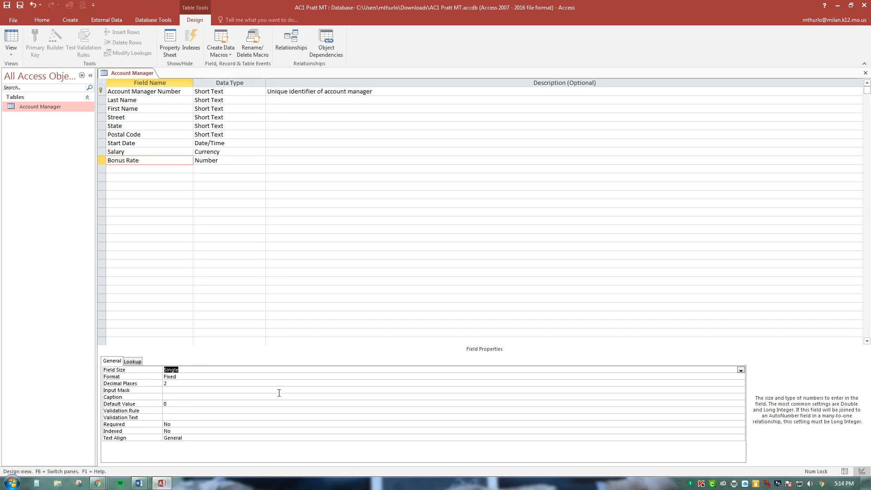
- Choose Fixed as the Bonus Rate field's format in its field properties and check its decimal places setting
click(187, 377)
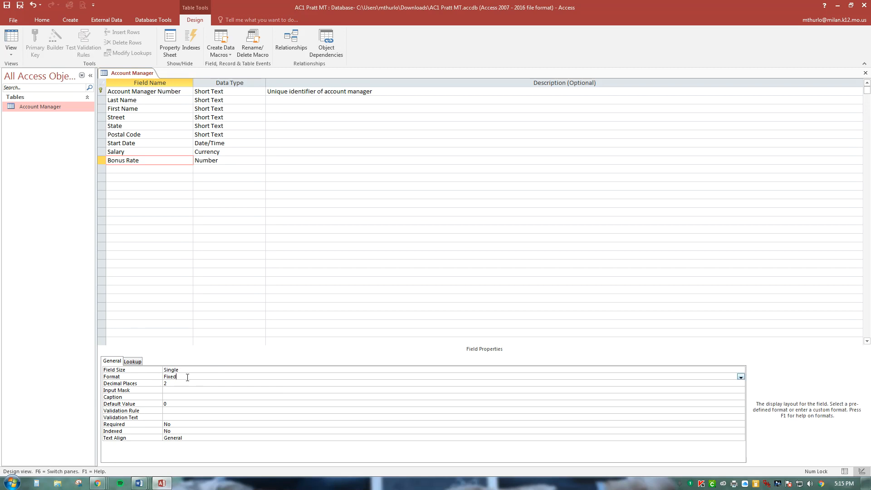
click(741, 377)
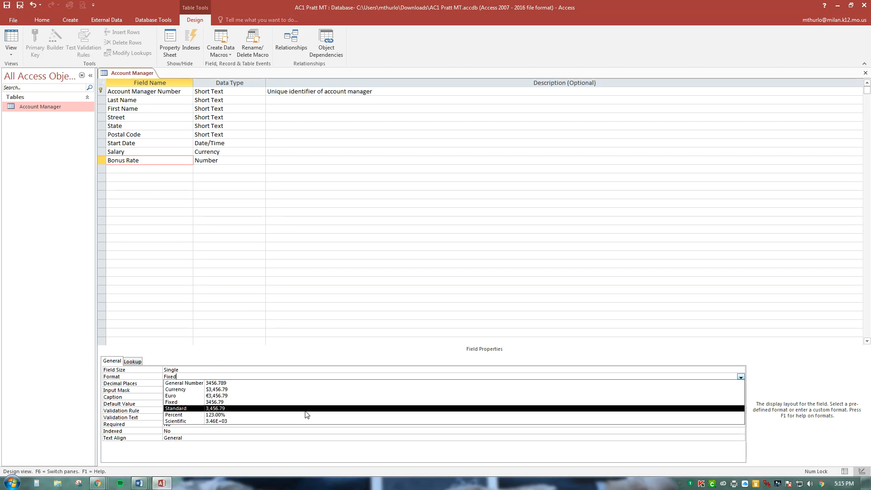
click(291, 403)
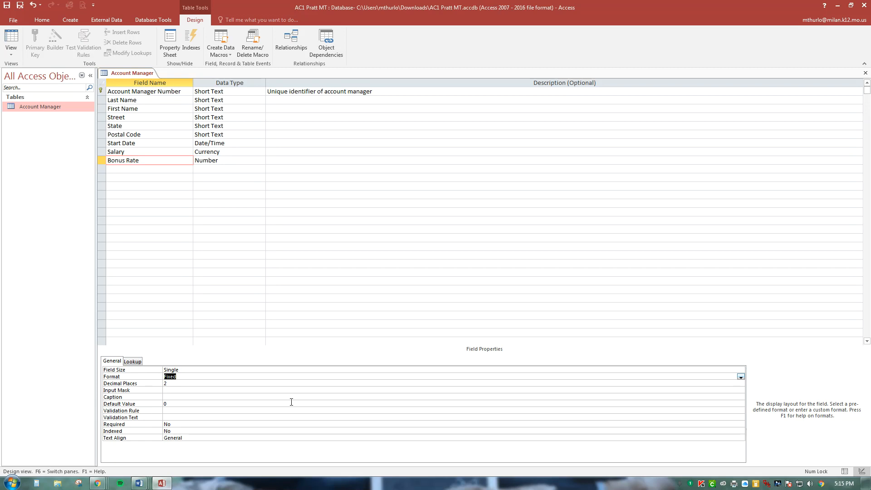
click(172, 385)
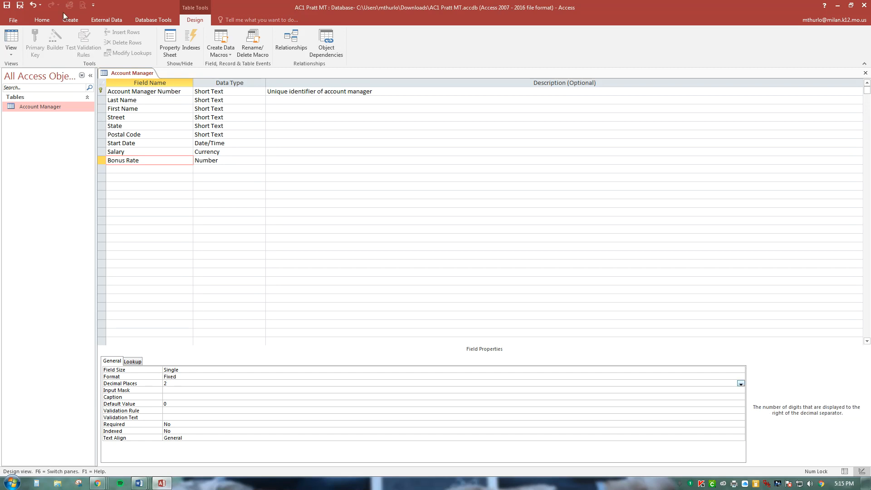
- Save the design changes to the Account Manager table and close it
click(8, 5)
click(866, 74)
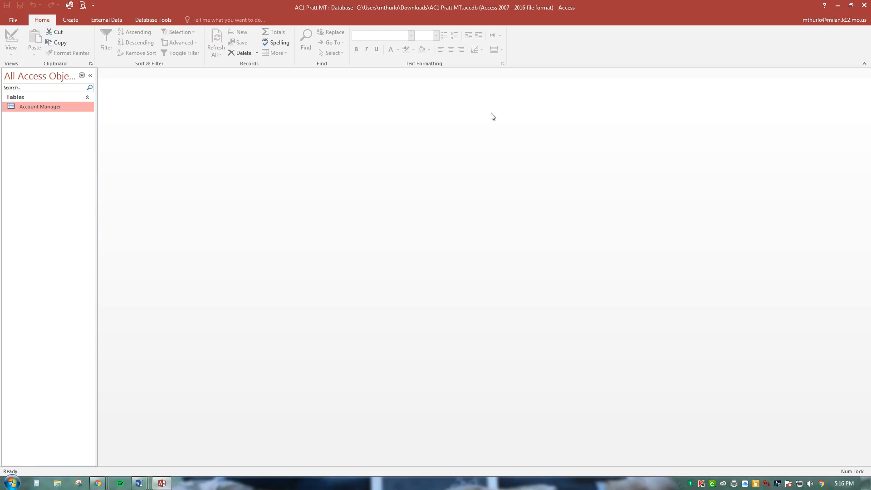
right_click(43, 107)
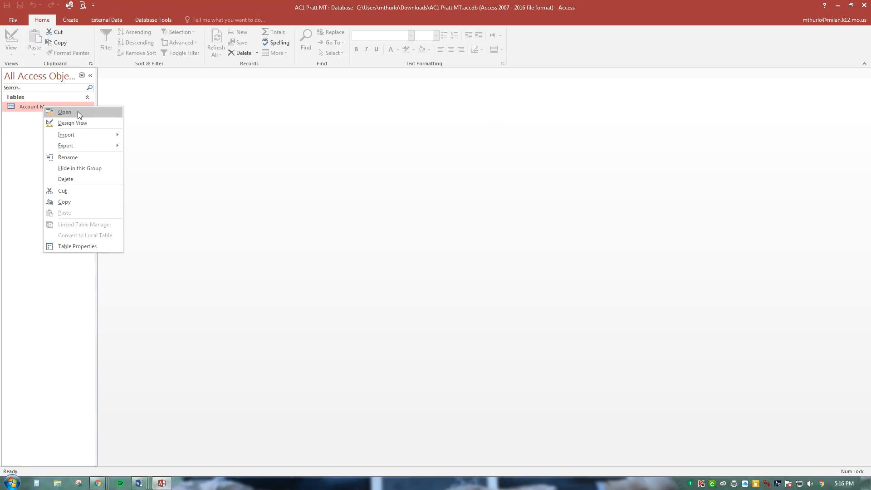
click(78, 111)
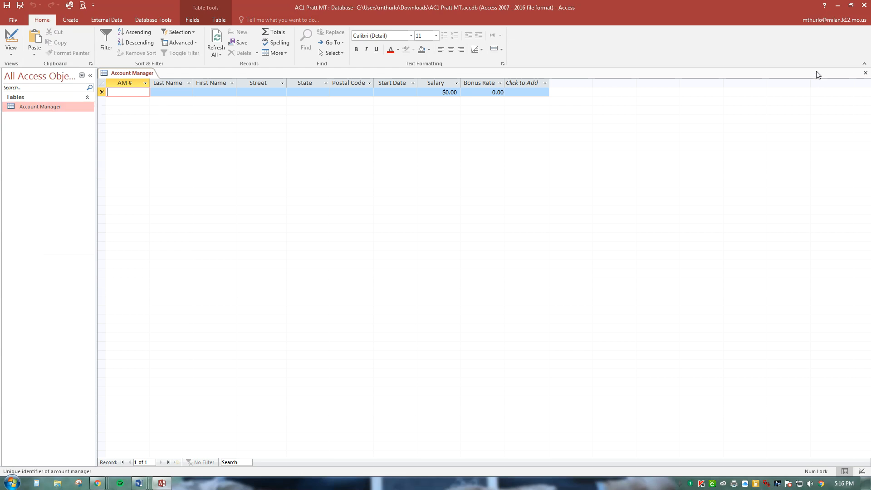
click(865, 72)
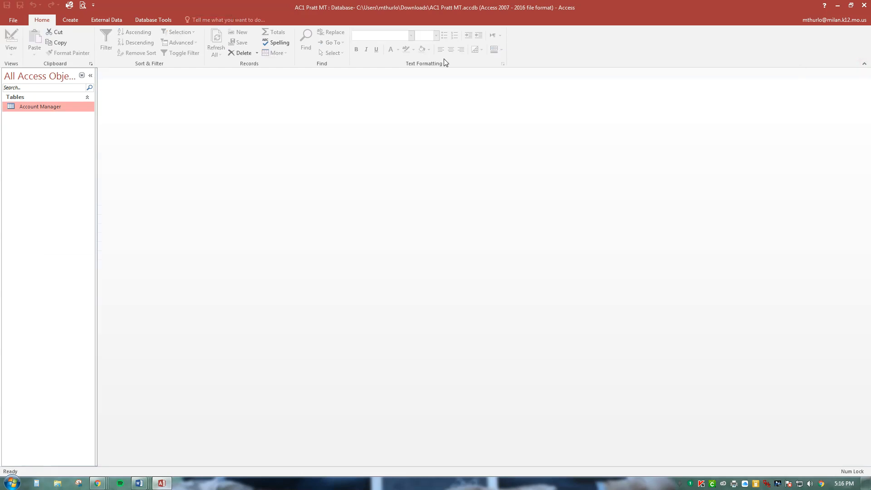
- Open the Account Manager table in Datasheet View
double_click(29, 106)
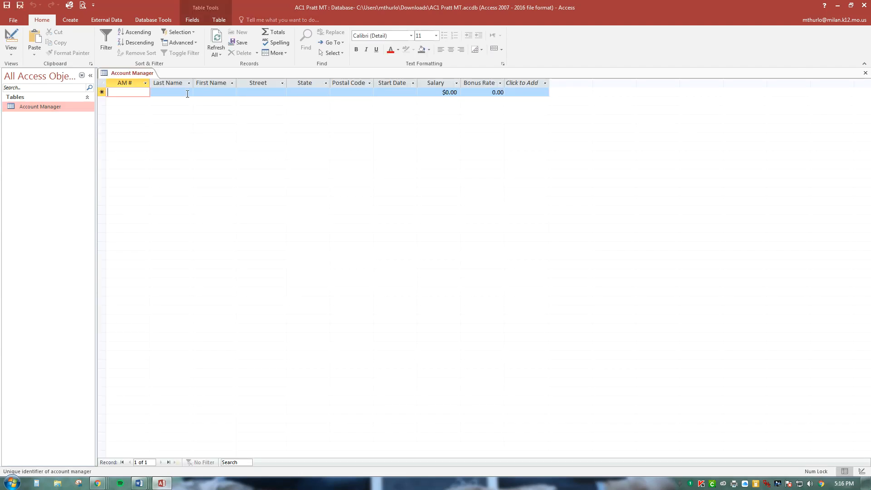
click(12, 54)
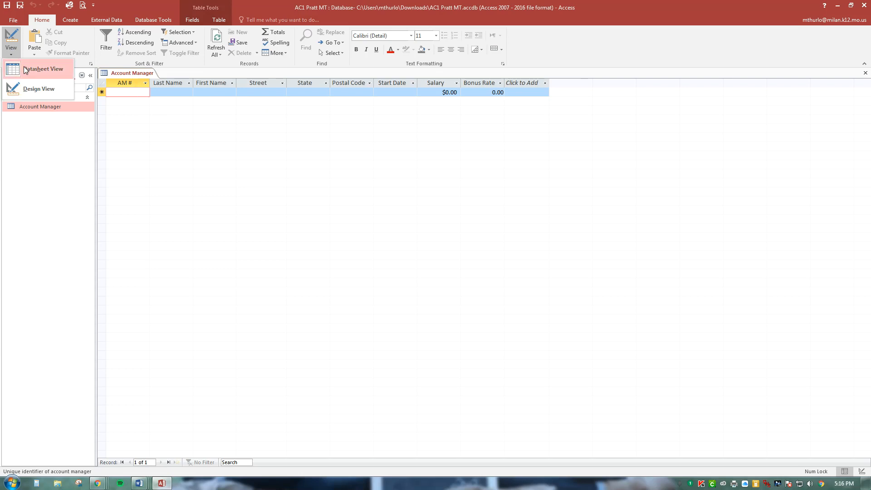
click(129, 93)
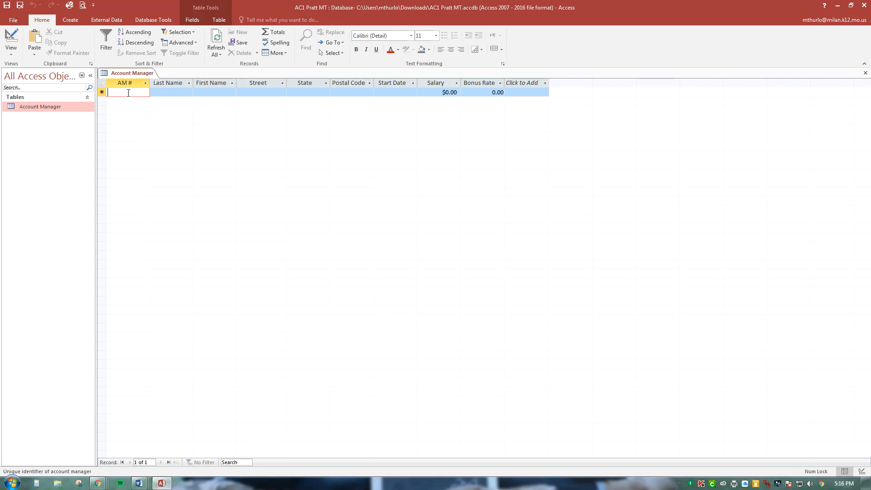
click(91, 75)
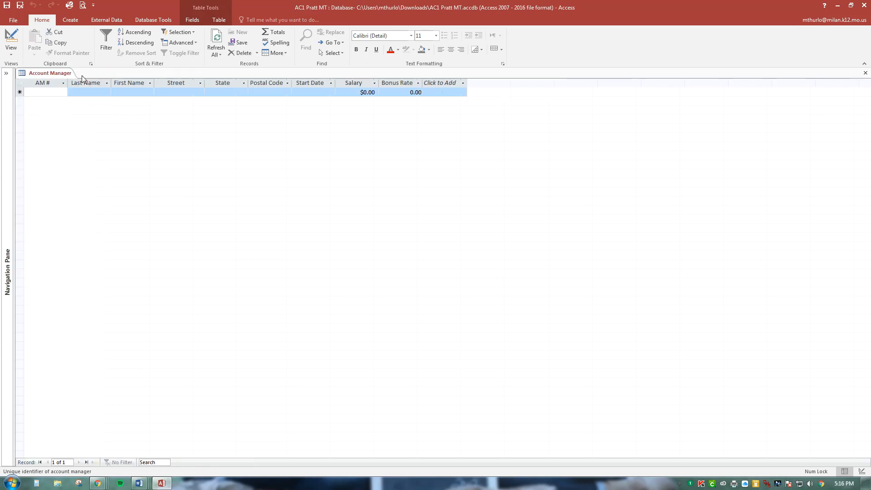
click(6, 74)
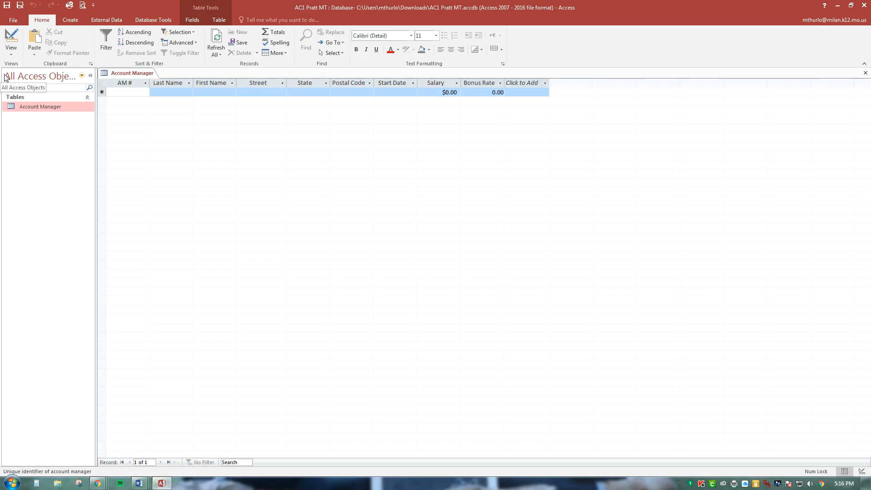
- Start the first record with the account manager's number, last name and first name
click(128, 92)
text(42)
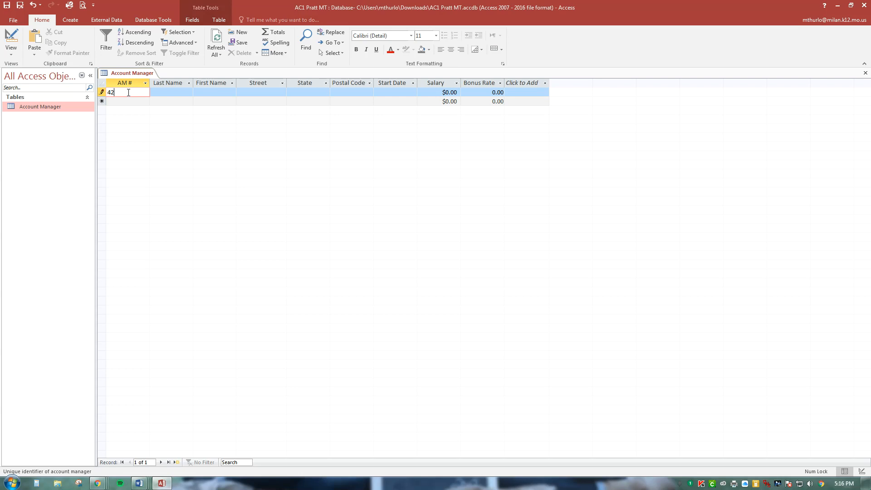
key(Tab)
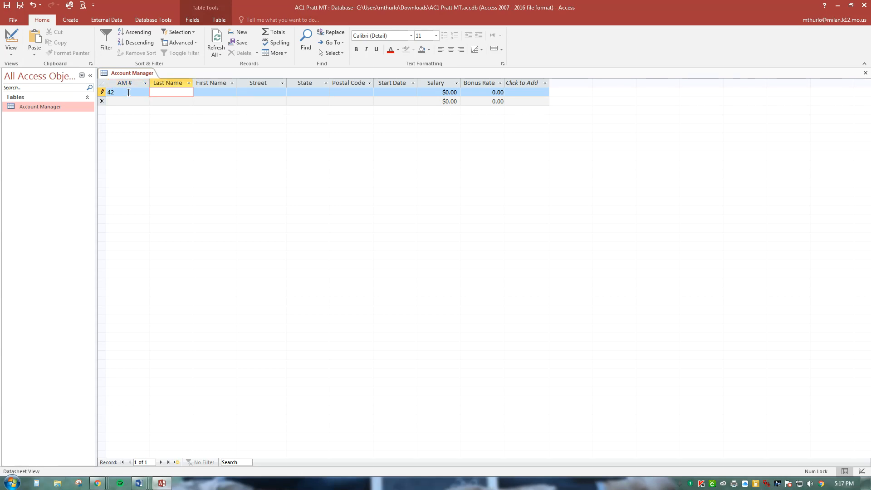
text(Lu)
key(Tab)
text(Peter)
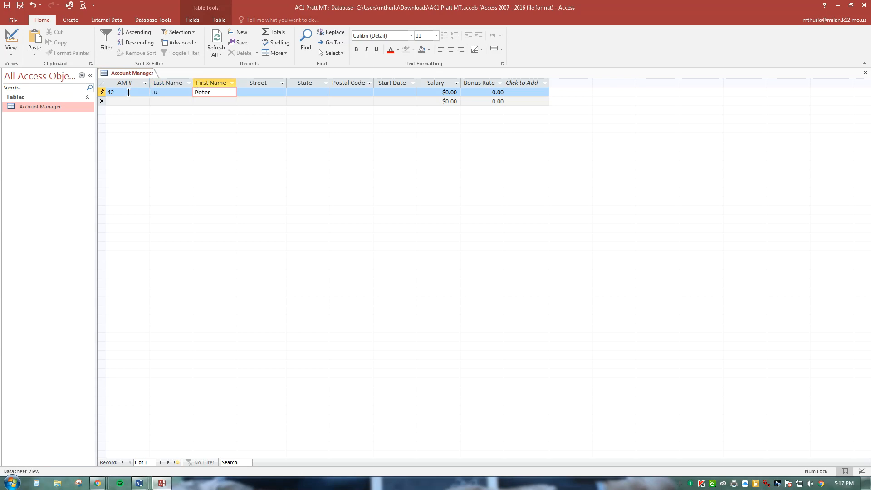
key(Tab)
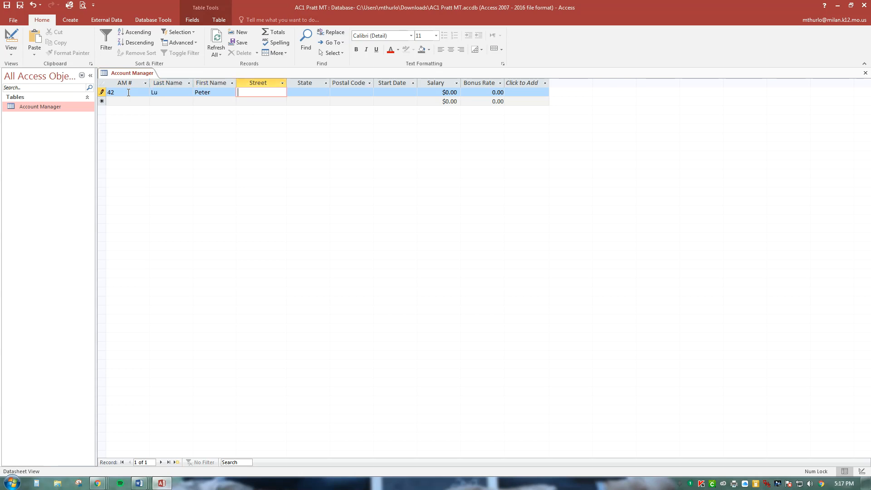
- Fill in the first record's street address and postal code, entering Da in the State field
text(5624 M)
text(urrary Ave)
key(Tab)
text(Da)
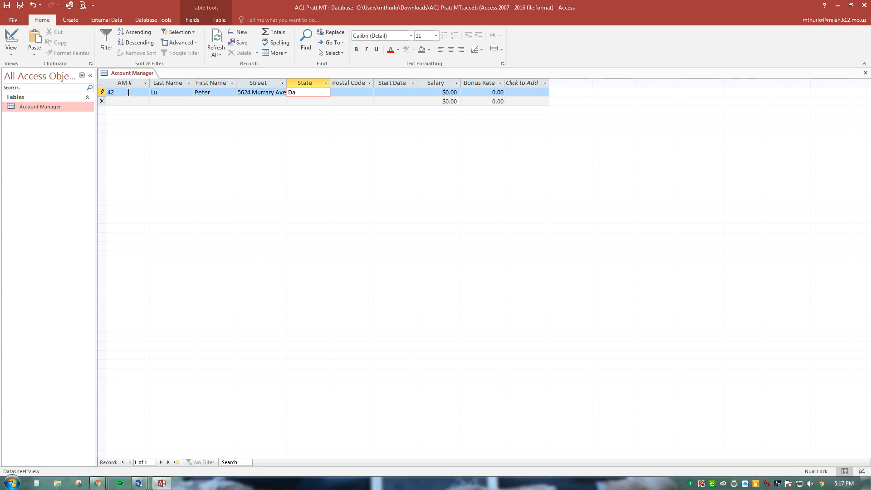
key(Tab)
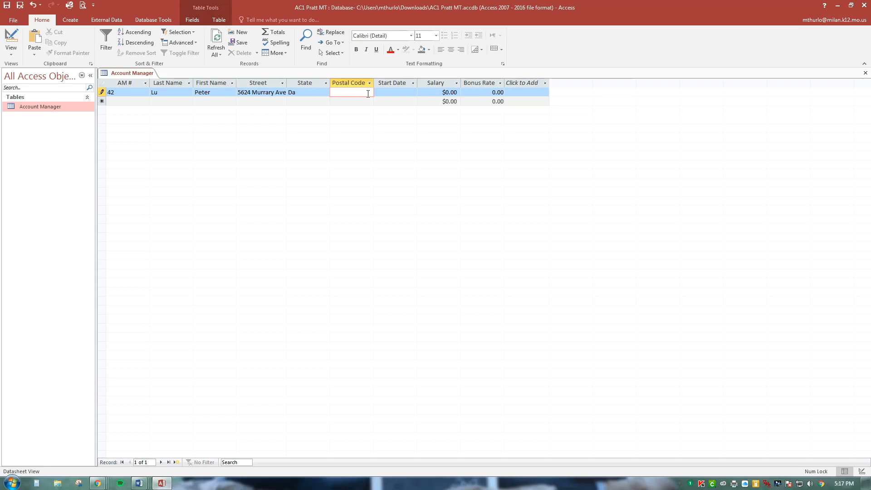
text(46007)
key(Tab)
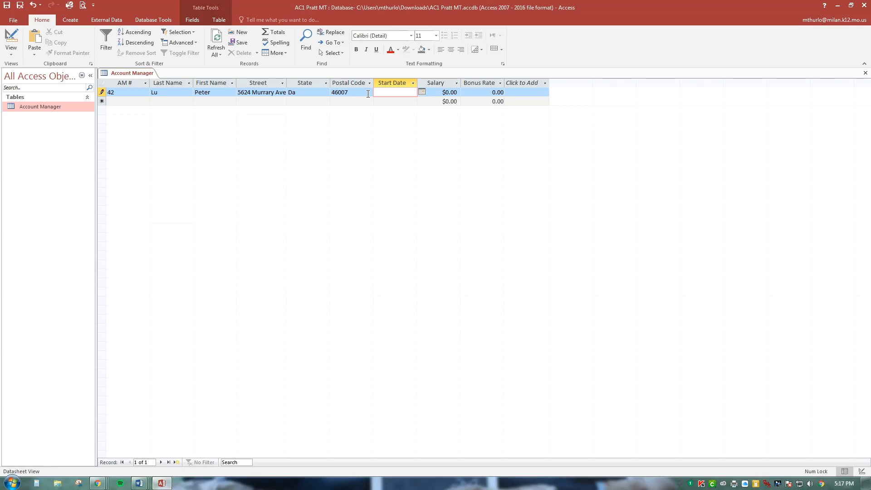
- Complete the first record with start date 8/3/2015, salary 36750 and bonus rate .09
text(8/3/2015)
key(Tab)
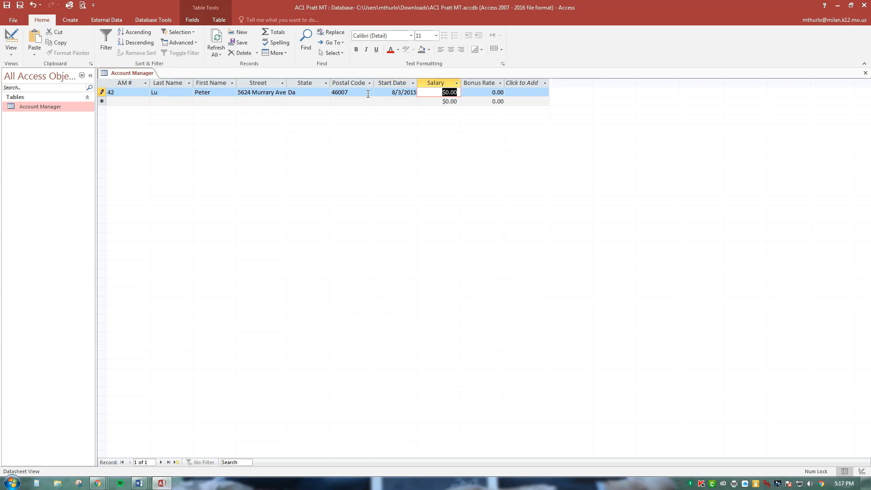
text(36750)
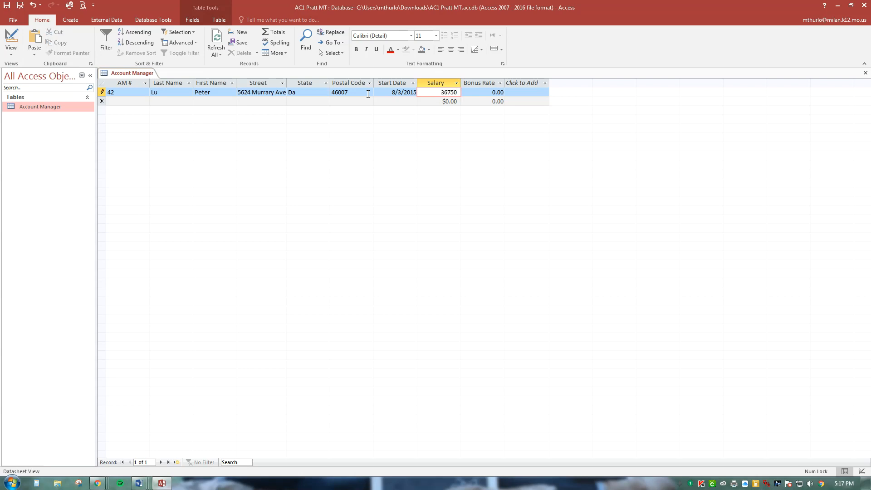
key(Tab)
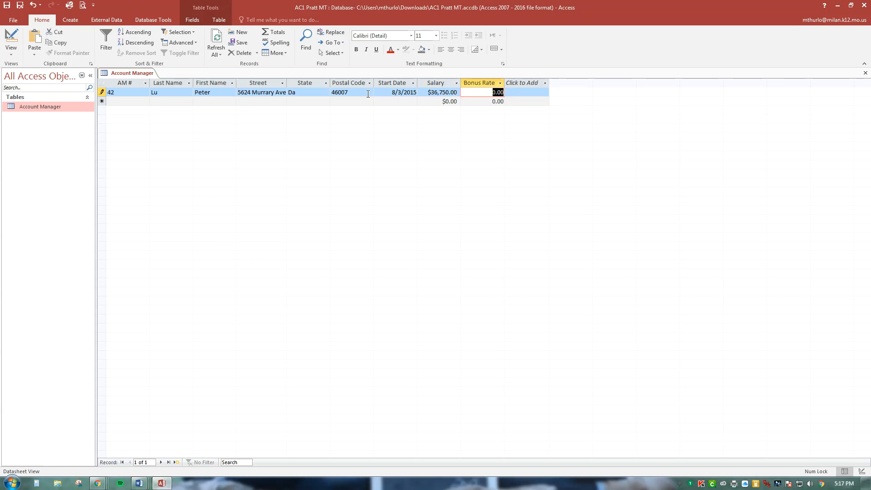
text(.09)
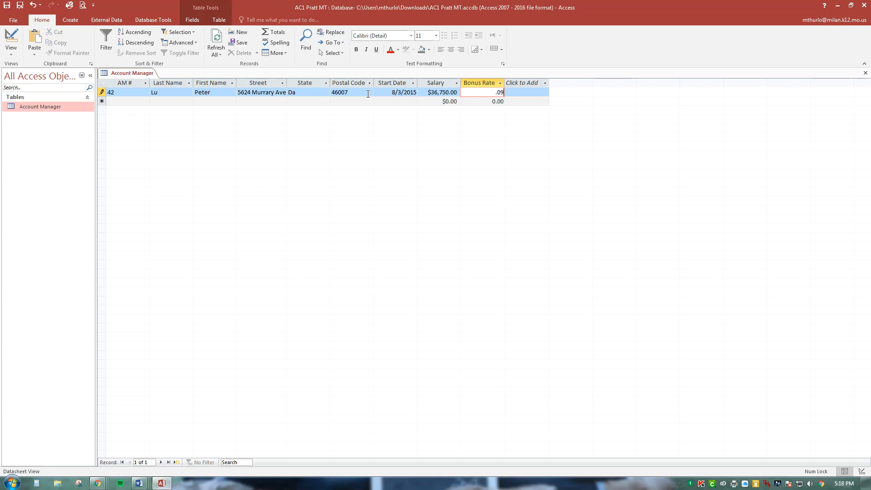
key(Tab)
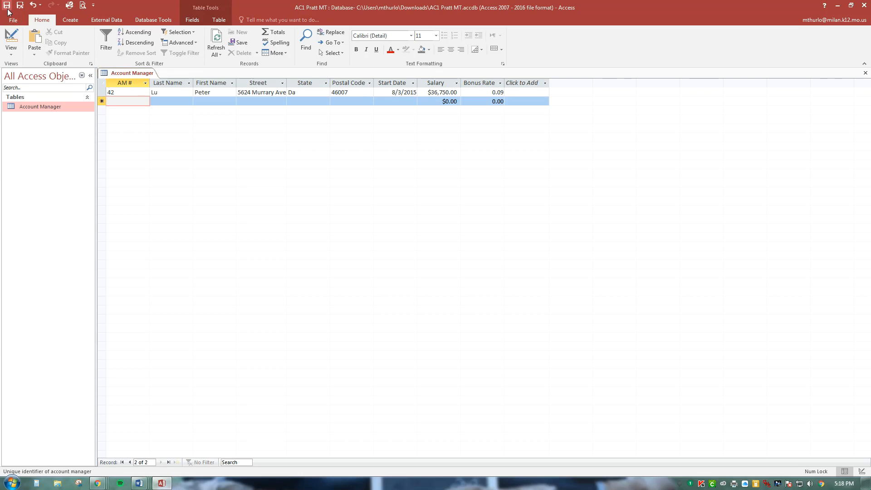
- Show the table in Design View and add a Short Text field named City with a field size of 20
click(13, 50)
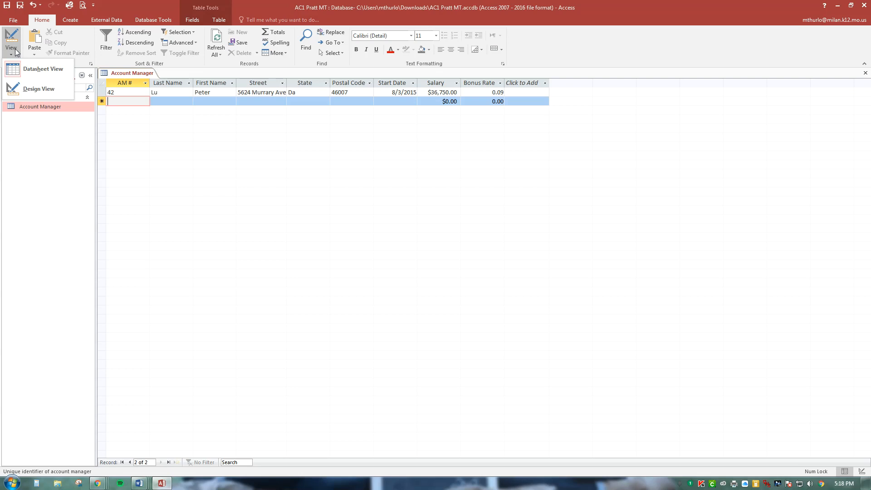
click(39, 90)
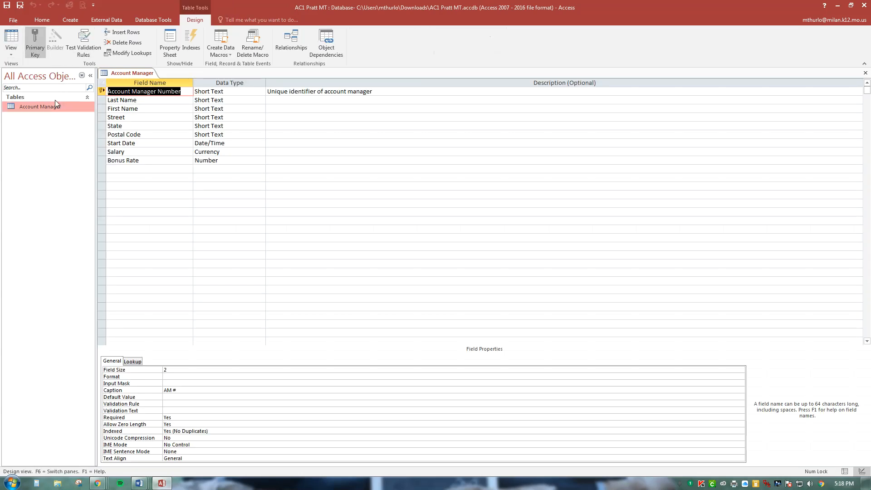
click(137, 171)
text(City)
key(Tab)
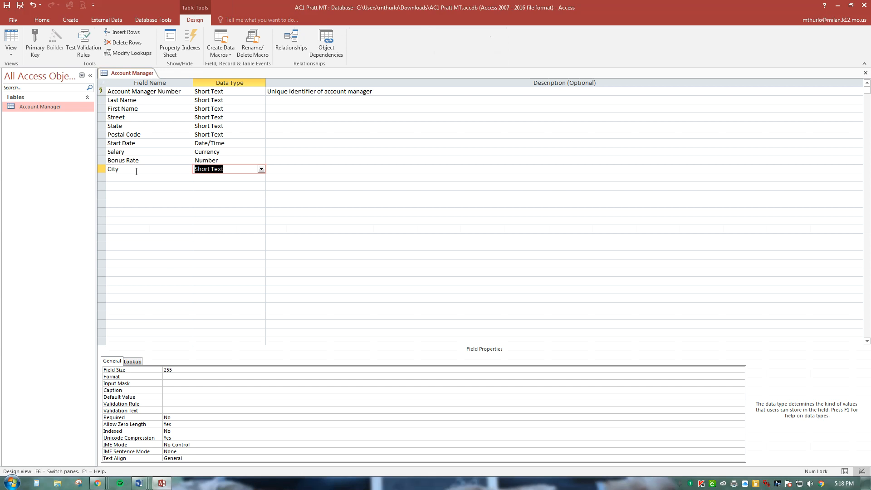
double_click(188, 371)
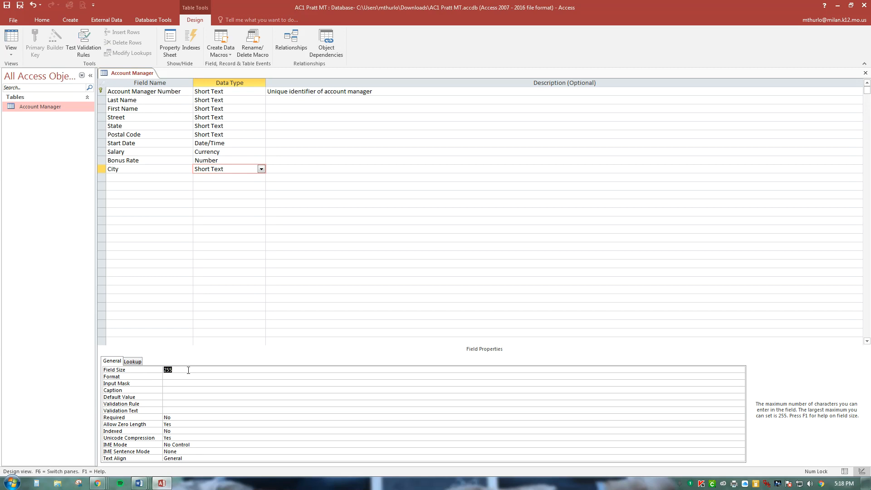
text(20)
- Move the City field between Street and State and save the table design
click(119, 169)
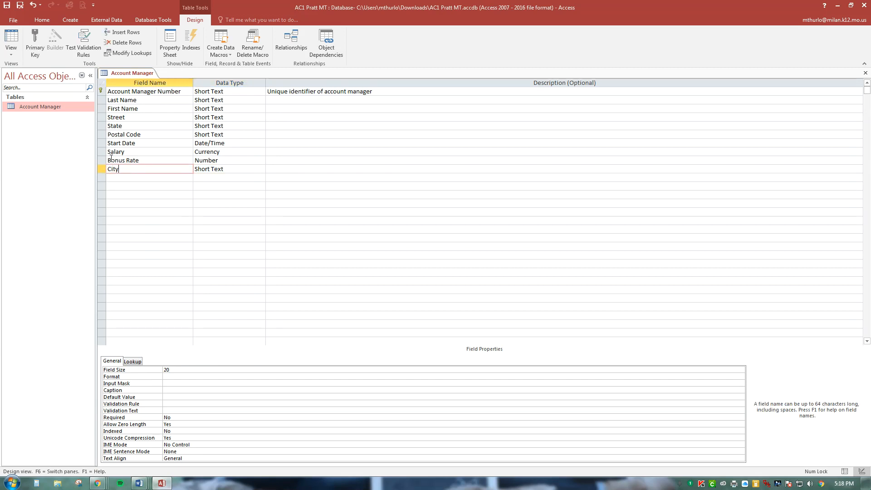
click(101, 169)
drag(102, 170, 105, 128)
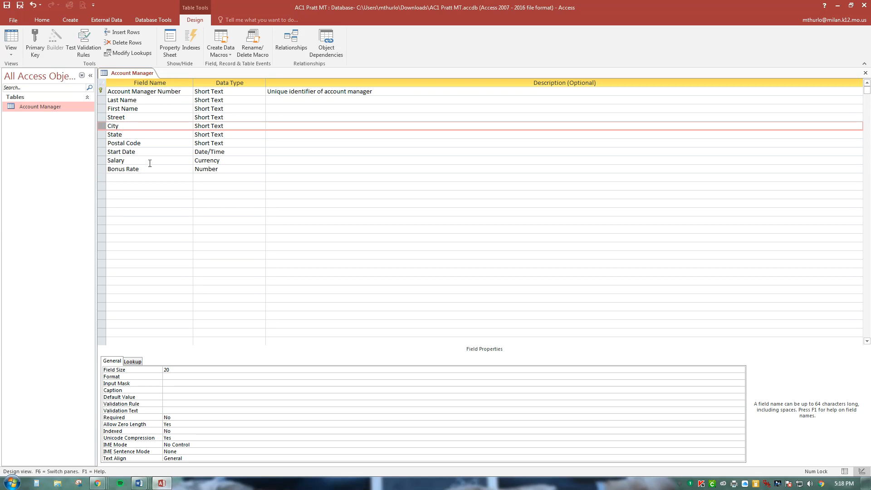
click(6, 6)
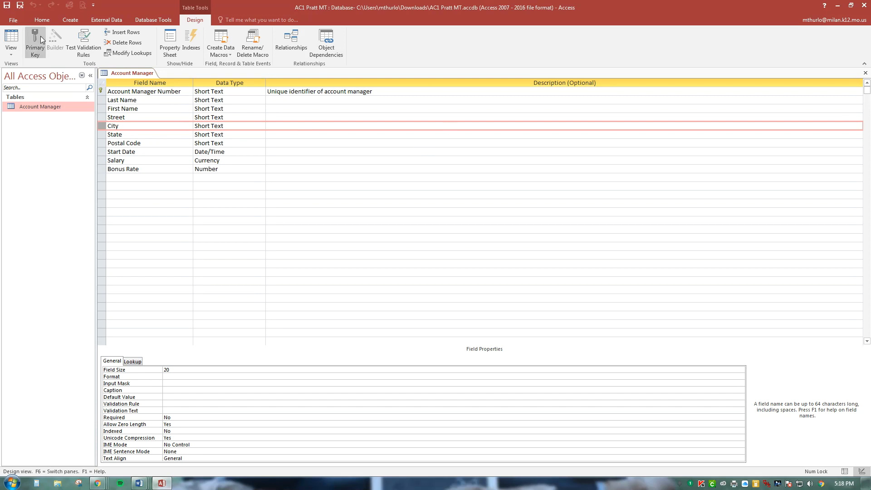
- Return to Datasheet View, enter the first record's city and change its state to IN
click(11, 50)
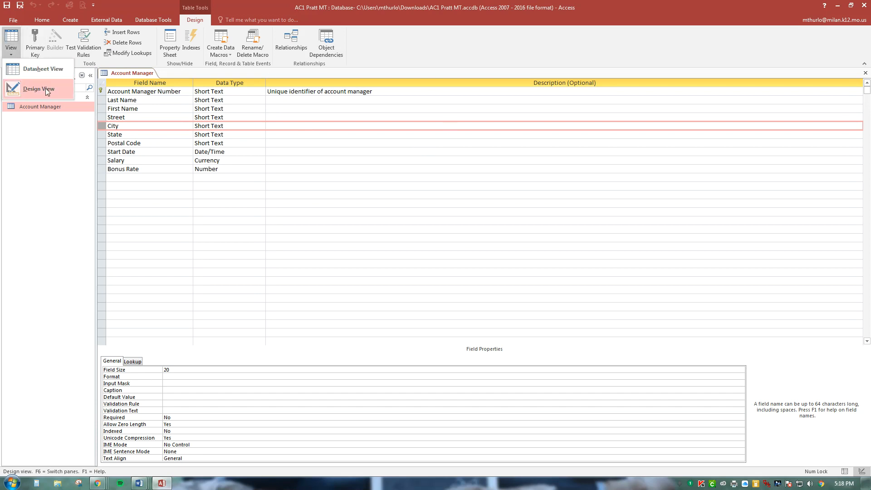
click(42, 76)
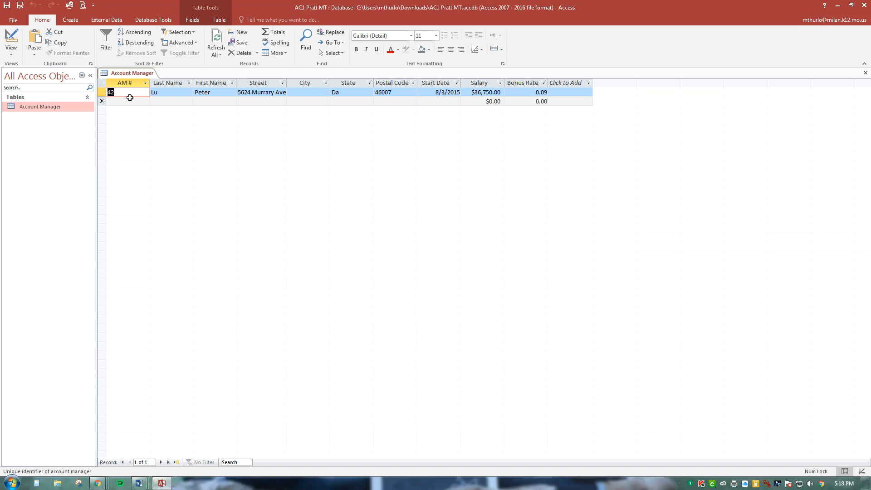
click(316, 93)
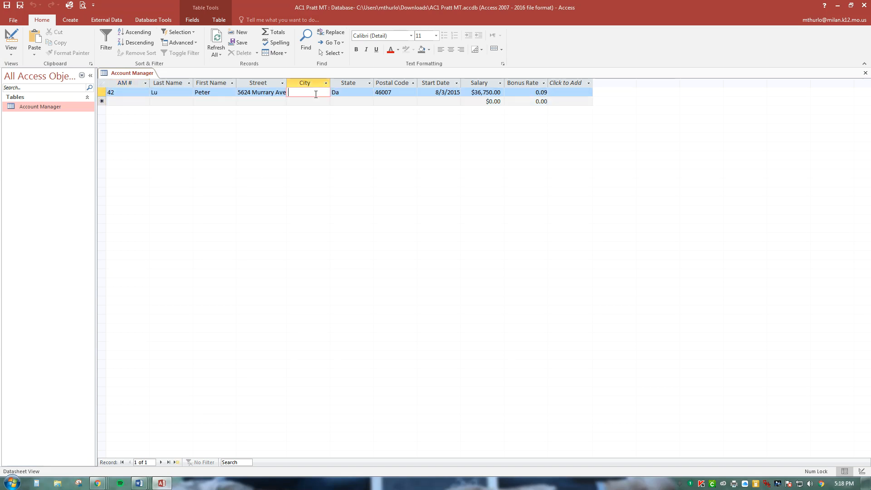
text(Davidson)
key(Tab)
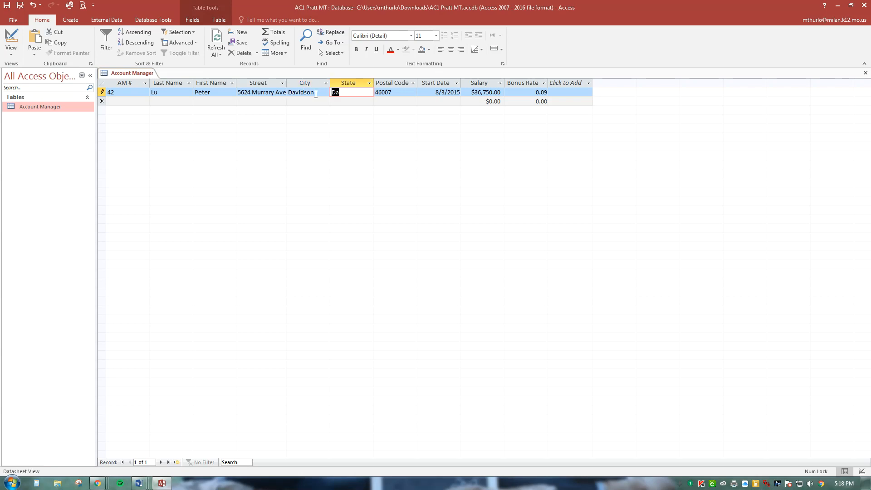
text(IN)
key(Tab)
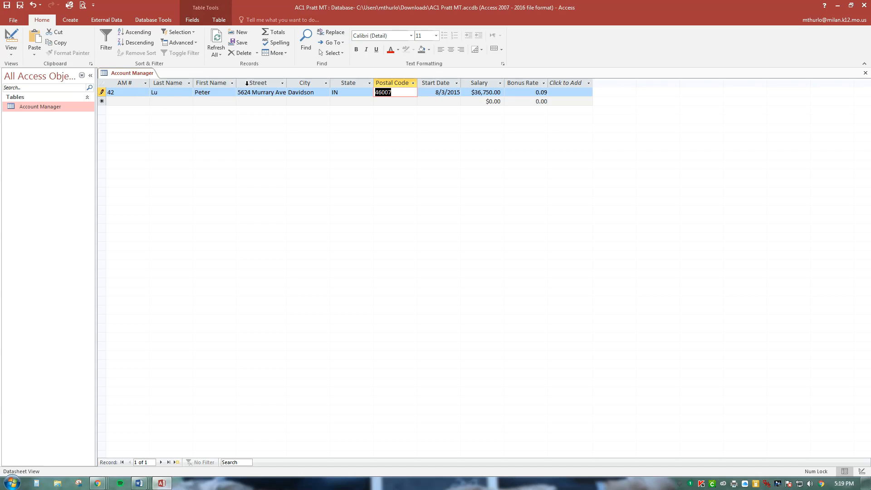
- Fit the Street column's width to its contents and correct the spelling of the first record's street name
double_click(286, 84)
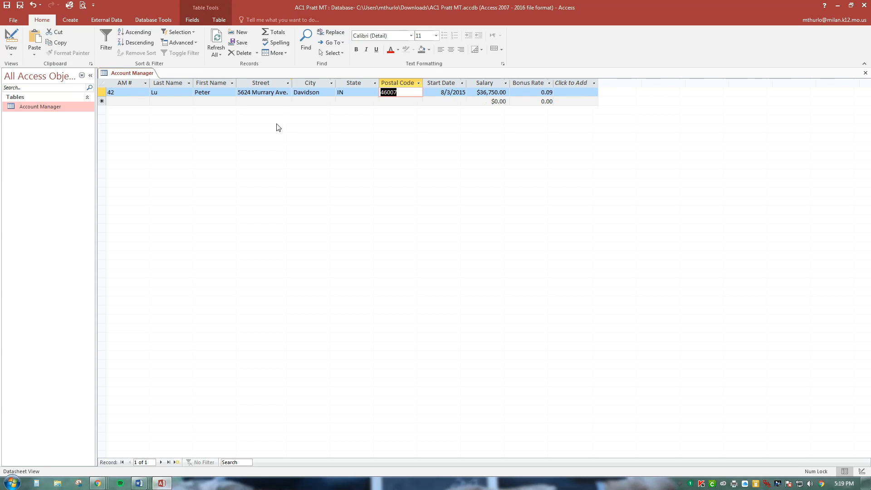
double_click(266, 92)
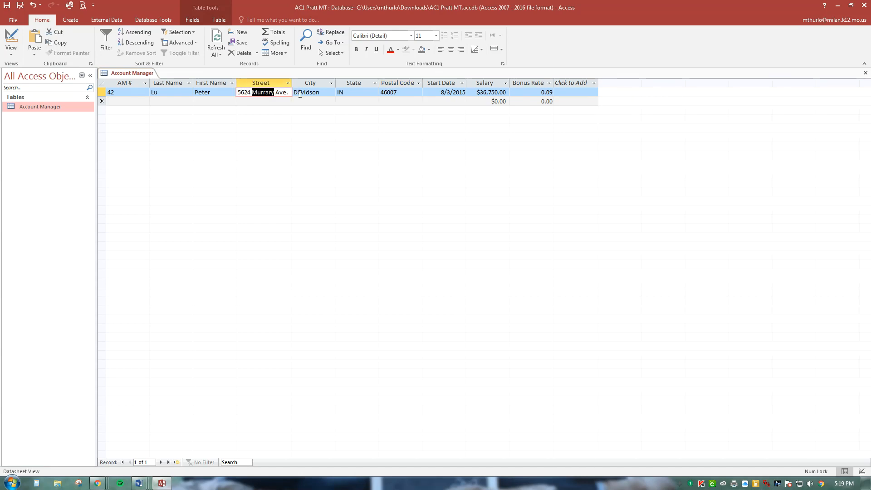
text(Murray)
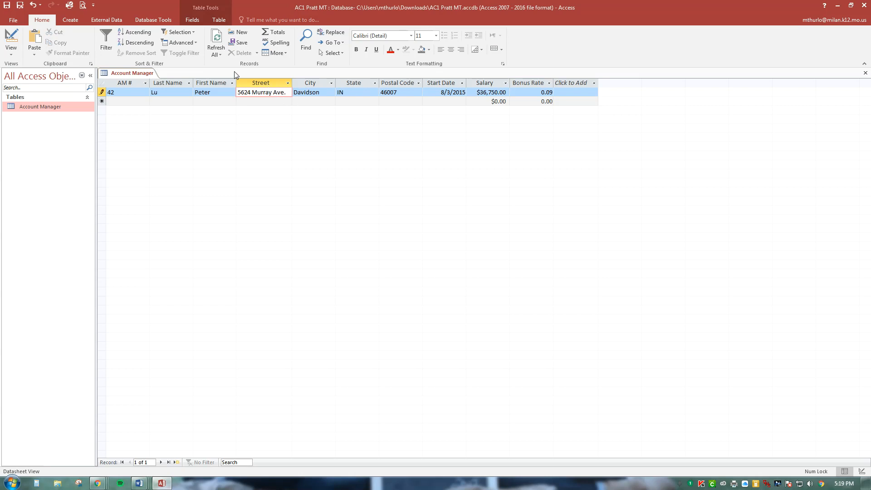
- Start a second record in the Account Manager table with AM # 31 and enter the manager's last and first name
click(313, 92)
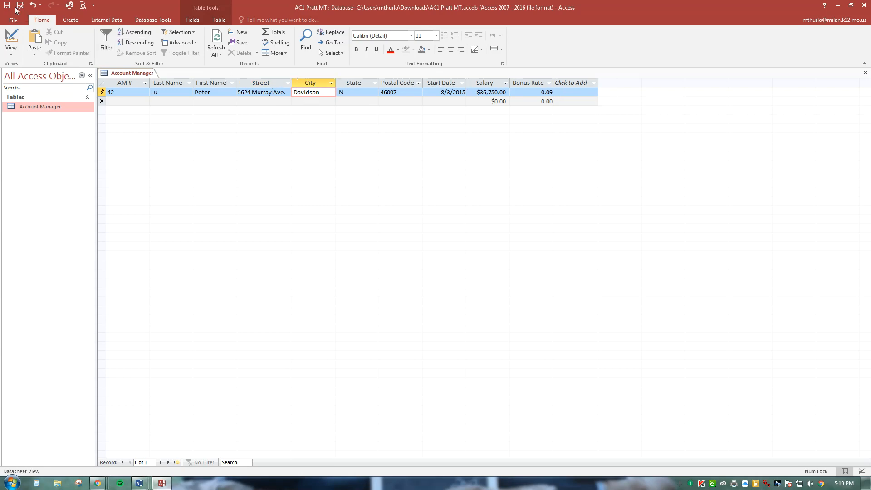
click(123, 100)
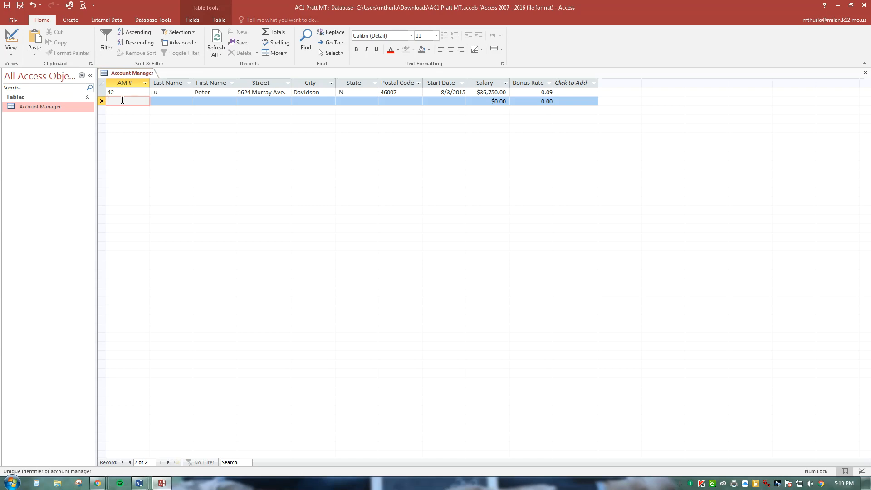
text(31)
key(Tab)
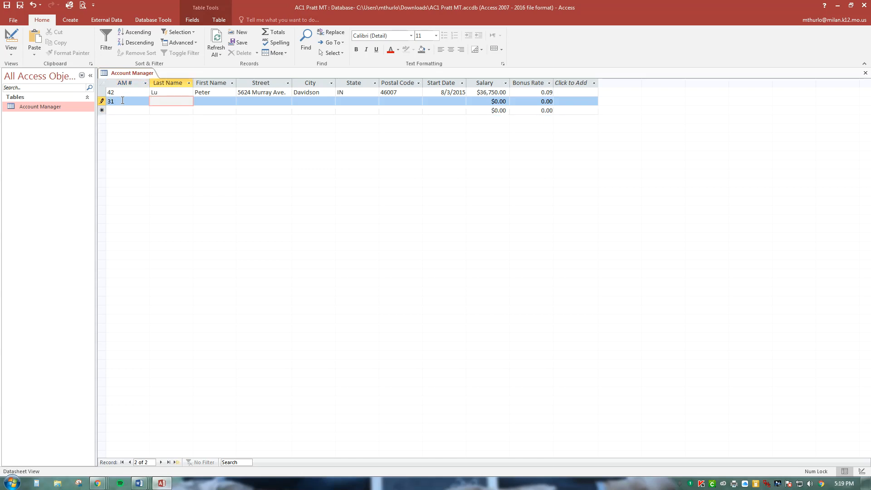
text(Rivera)
key(Tab)
text(Haydee)
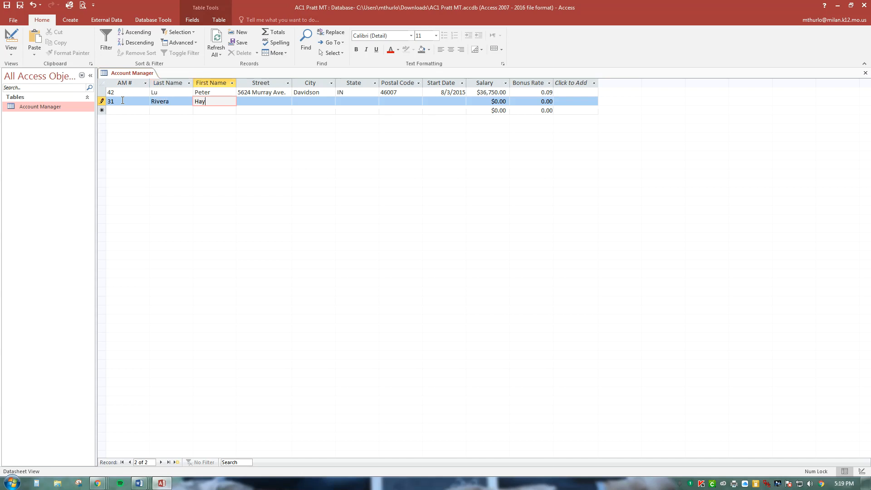
key(Tab)
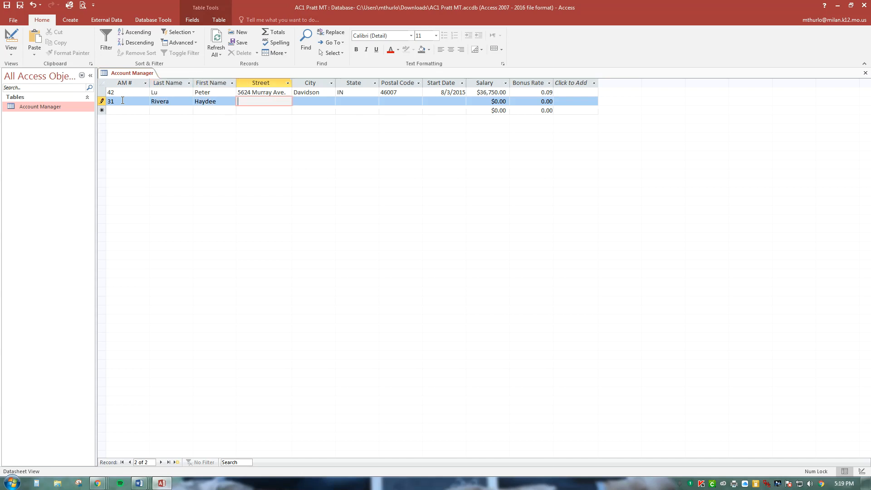
- Fill in the second record's street, city and postal code, and set its state to IL
text(325 Twiddy St.)
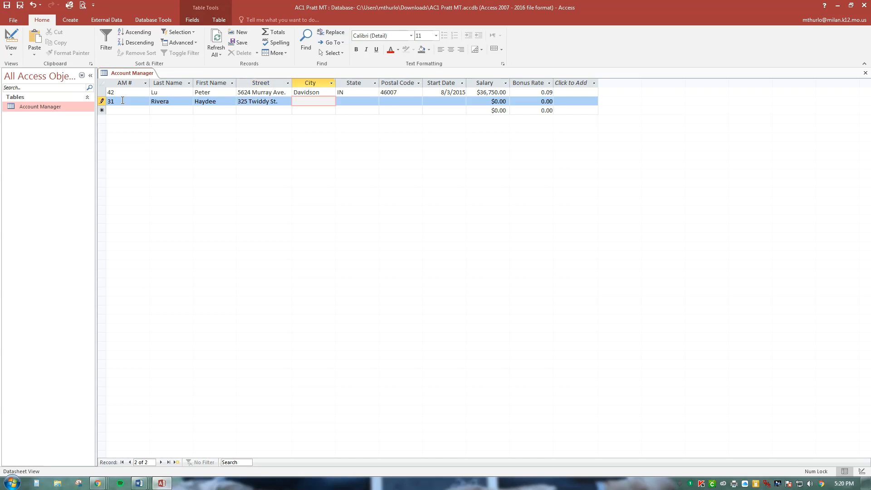
text(Avondale)
key(Tab)
text(IL)
key(Tab)
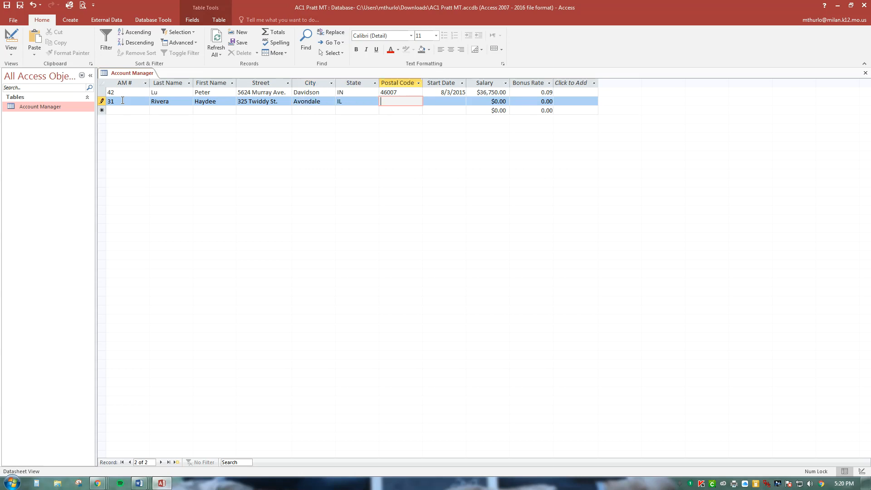
text(60311)
key(Tab)
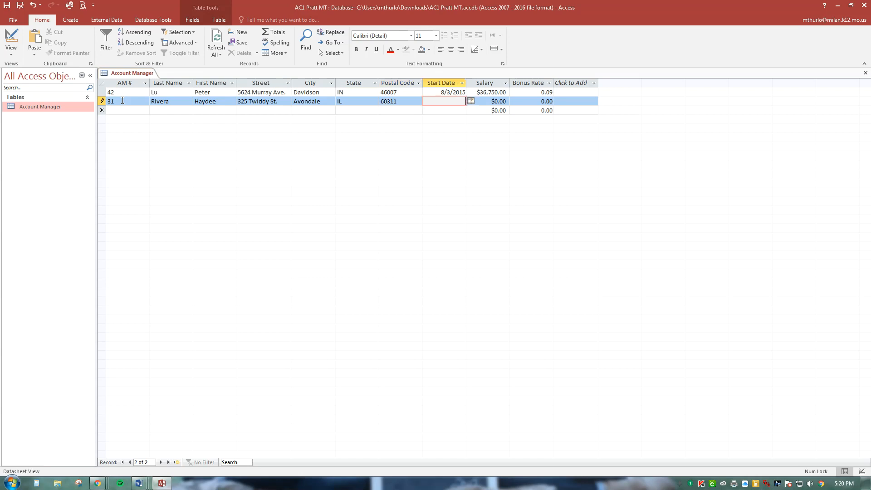
- Complete the second record with start date 6/3/2013, salary 48750 and bonus rate .15
text(6/3/2013)
key(Tab)
text(48750)
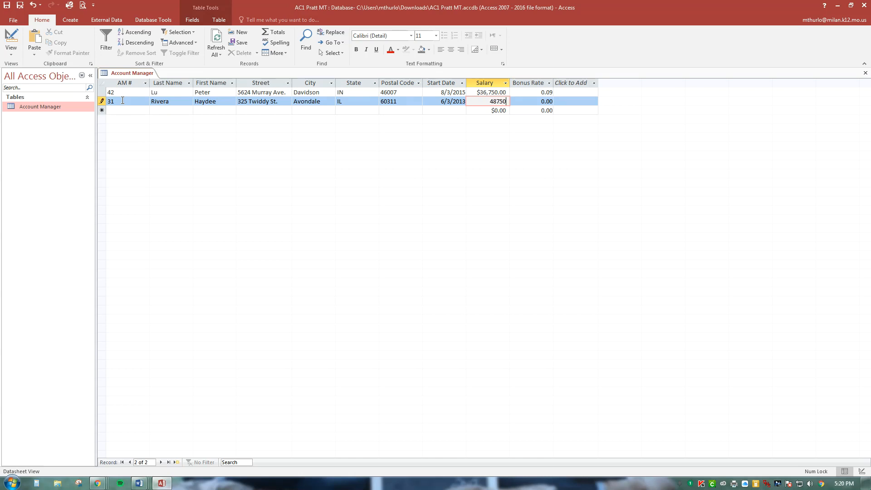
key(Tab)
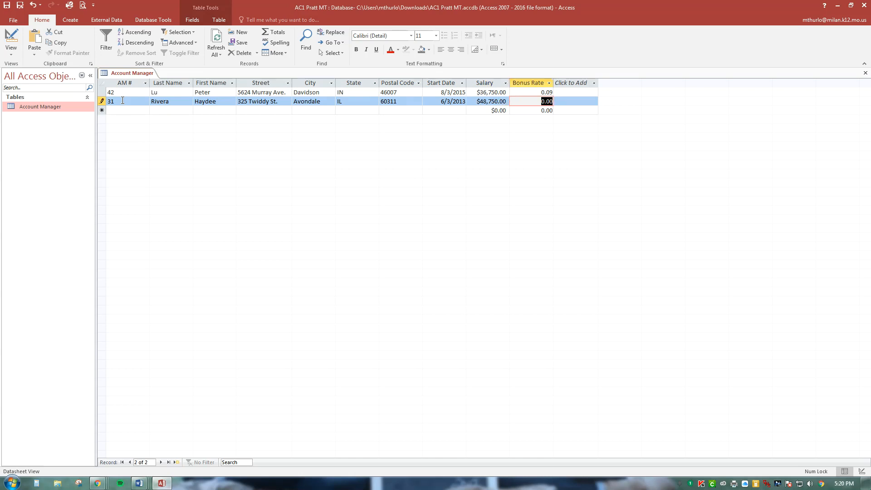
text(.15)
key(Tab)
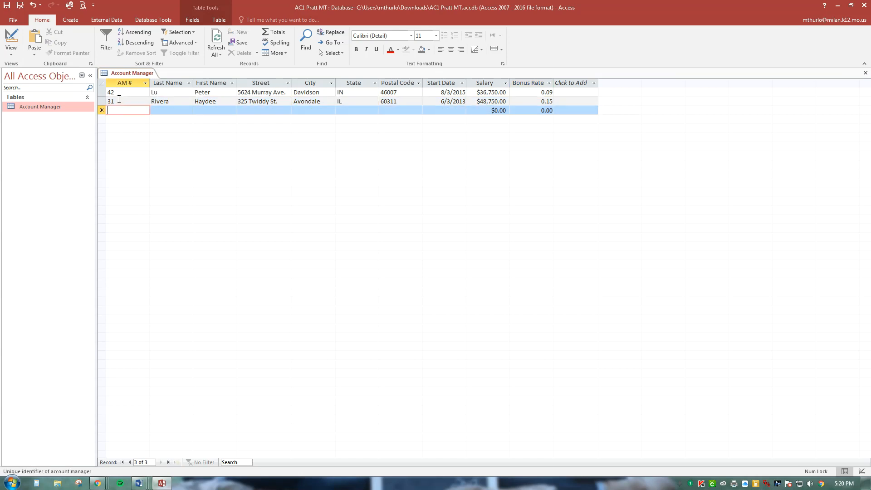
- Save and close the Account Manager table, and reopen it in Datasheet View
click(7, 8)
click(865, 74)
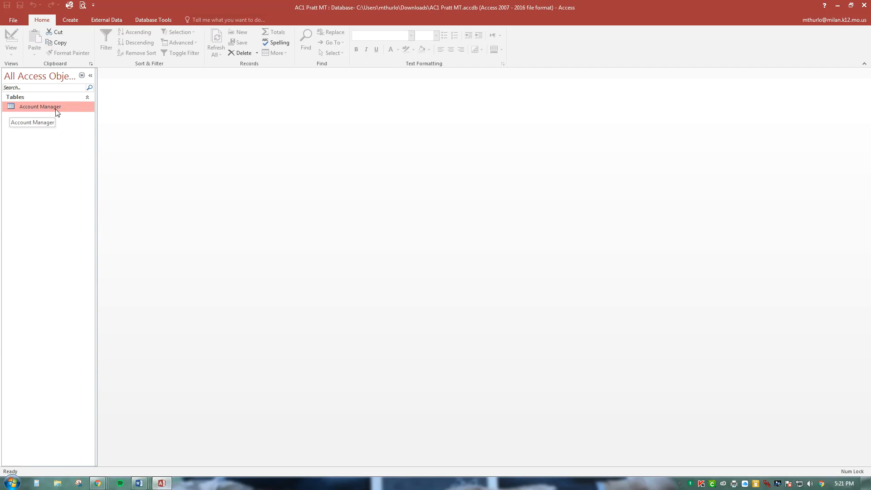
double_click(40, 107)
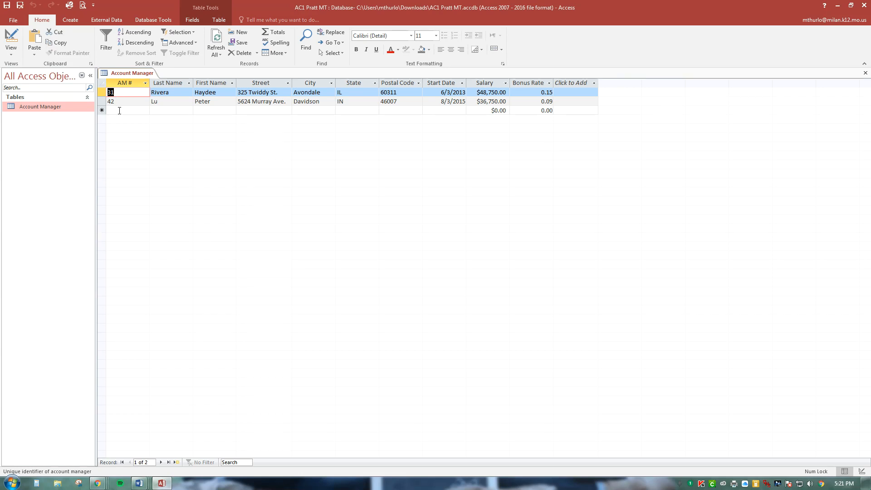
- Start a third record with AM # 58 and enter the manager's last and first name
click(119, 111)
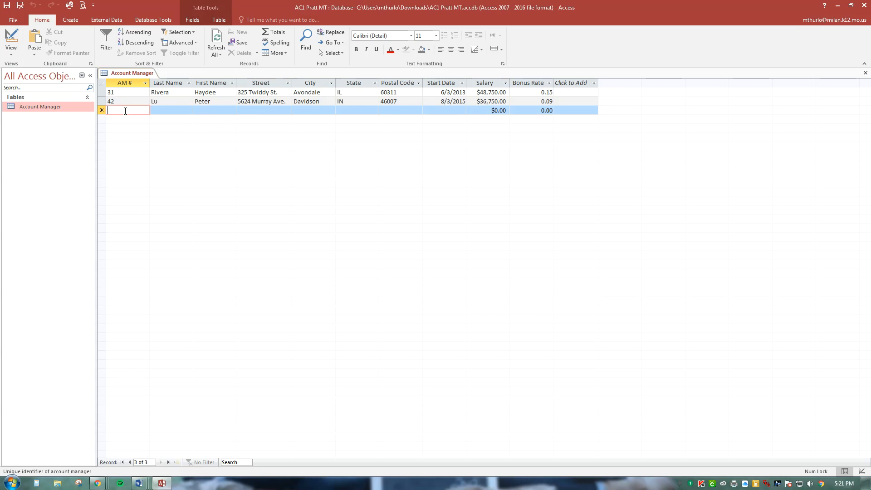
text(58)
key(Tab)
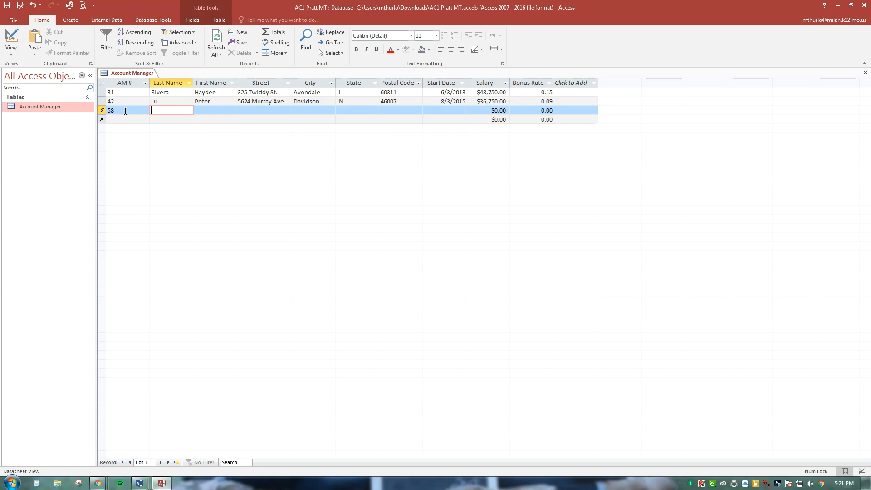
text(Murowski)
key(Tab)
text(Karen)
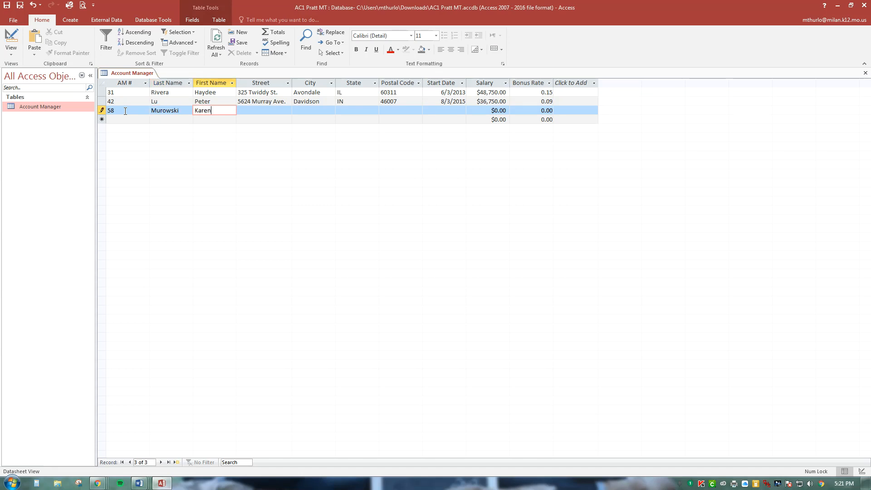
key(Tab)
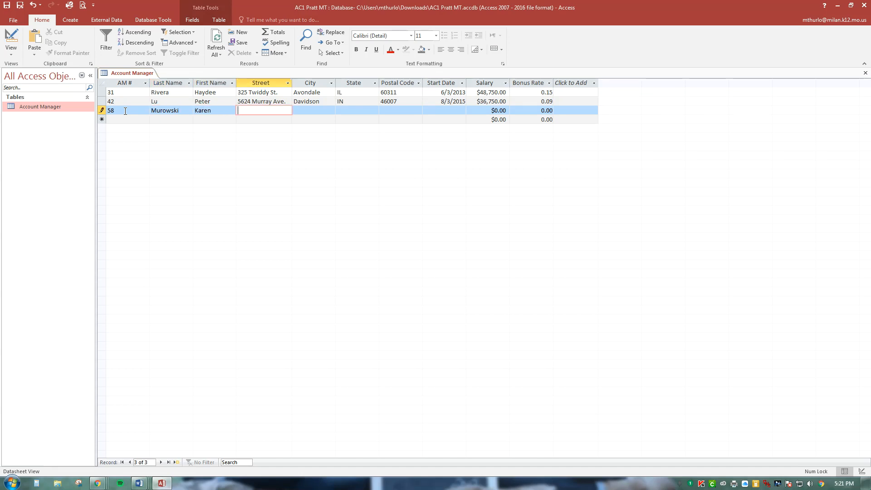
- Fill in the street, city and postal code for the AM # 58 record, and set its state to IL
text(168 Truesdale Dr.)
key(Tab)
text(Ca)
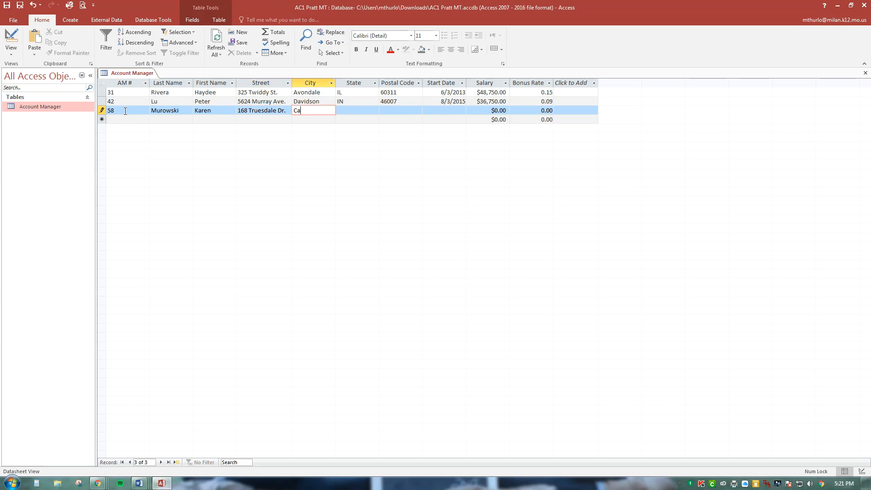
text(rlton)
key(Tab)
text(IL)
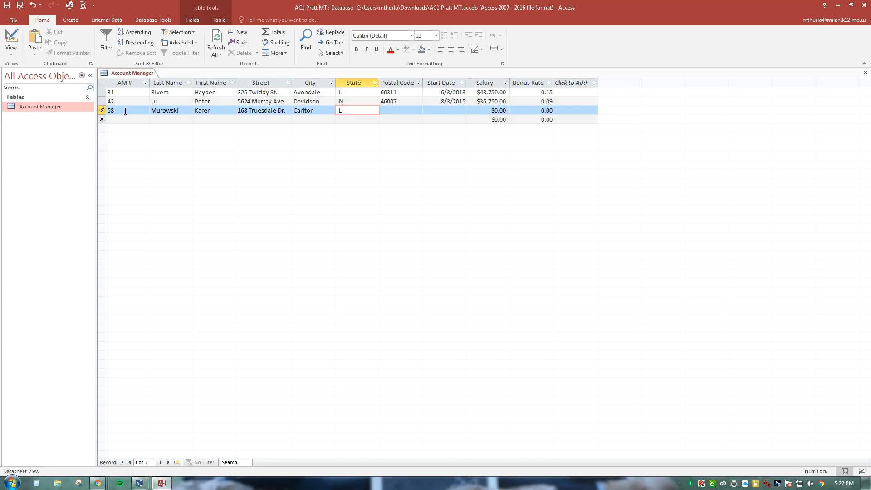
key(Tab)
text(60313)
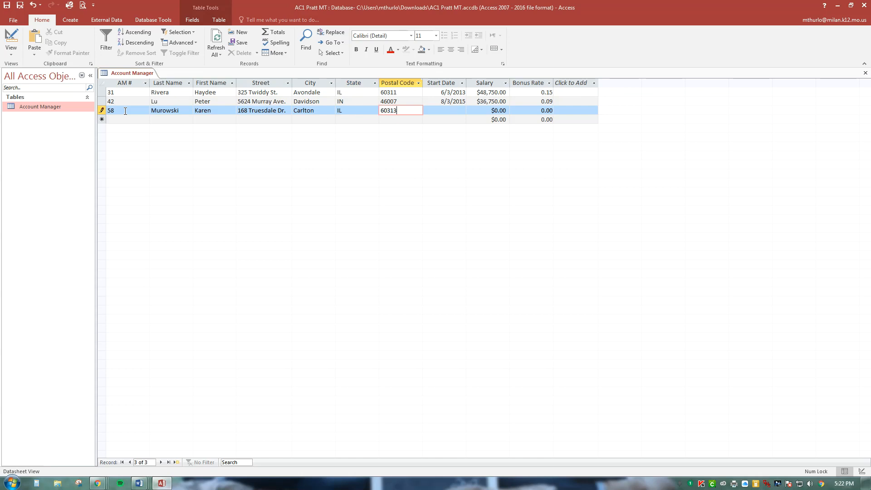
key(Tab)
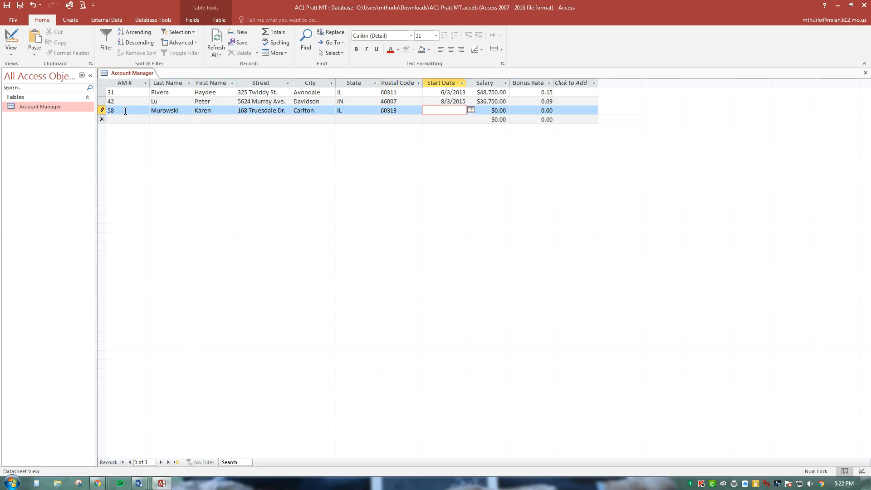
- Complete the AM # 58 record with start date 11/9/2016, salary 24000 and bonus rate .08
text(11/9/2016)
key(Tab)
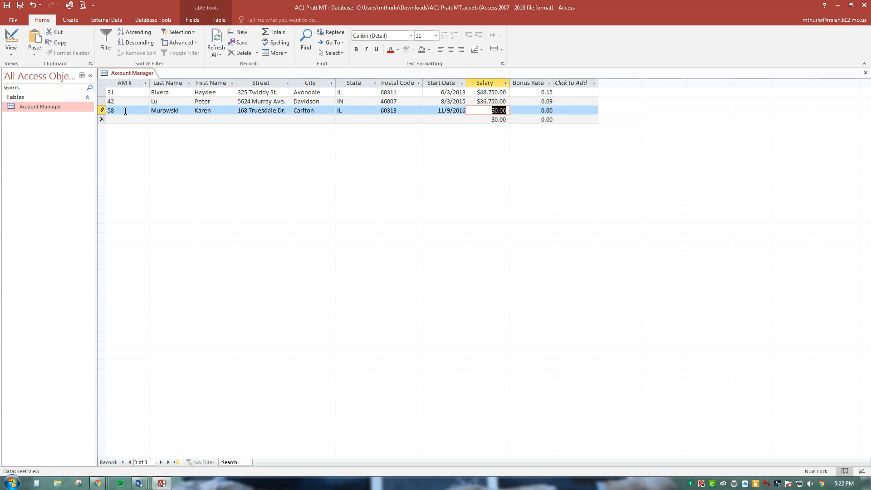
text(24000)
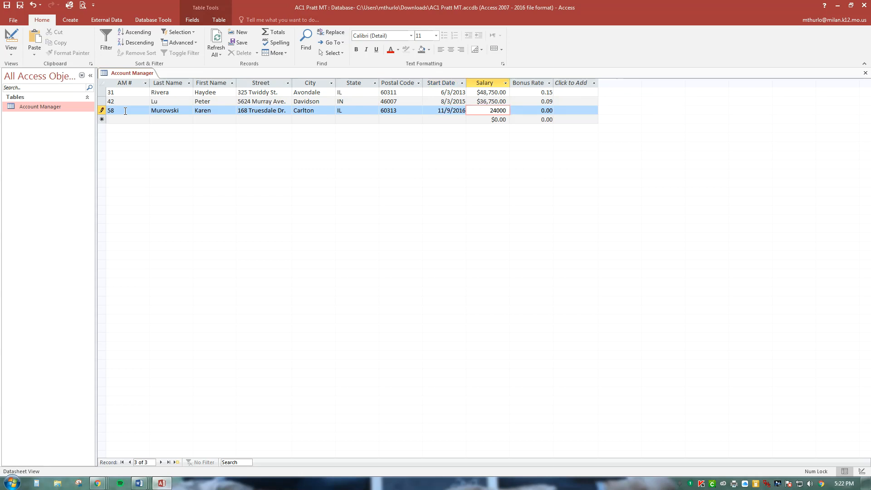
key(Tab)
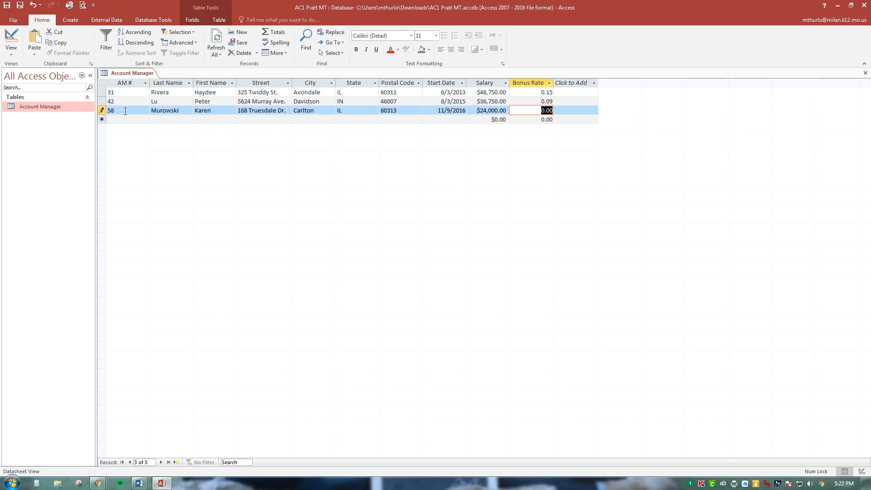
text(.08)
key(Tab)
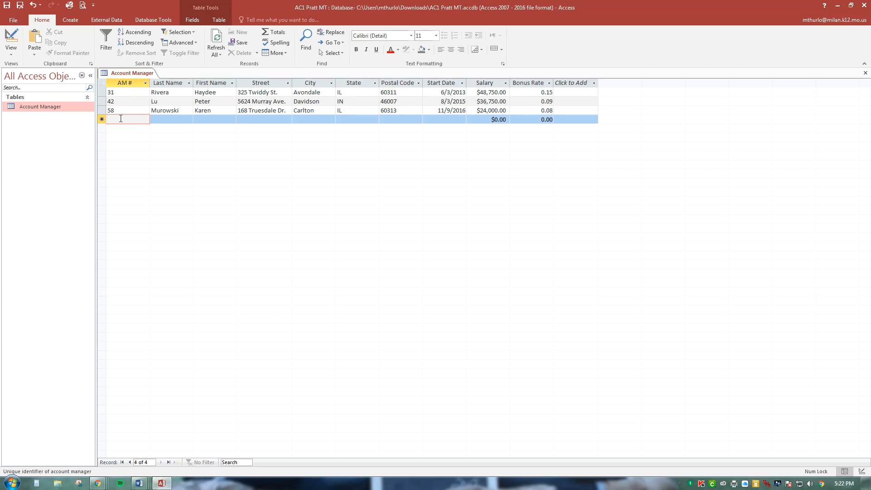
- Start a fourth record with AM # 35 and enter the manager's last and first name
text(35)
key(Tab)
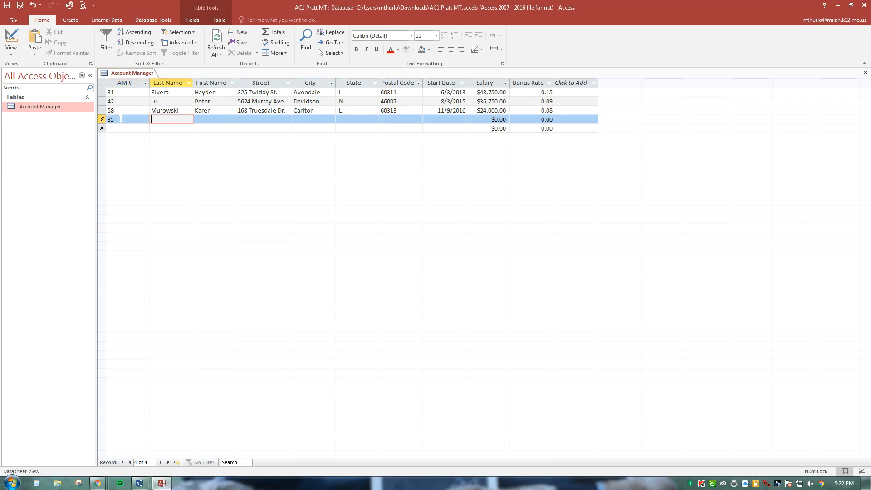
text(Simson)
key(Tab)
text(Mark)
key(Tab)
- Fill in the street, city and postal code for the AM # 35 record, and set its state to IN
text(14)
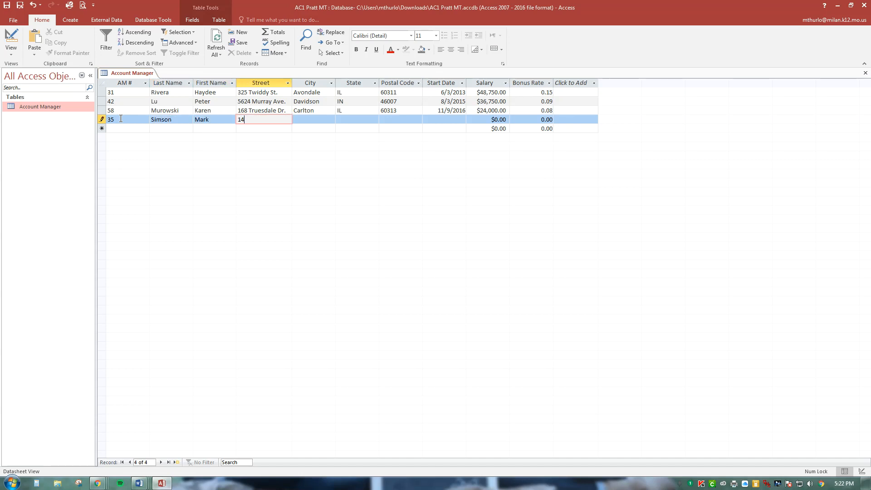
text(67 Hartwell St.)
key(Tab)
text(Walker)
key(Tab)
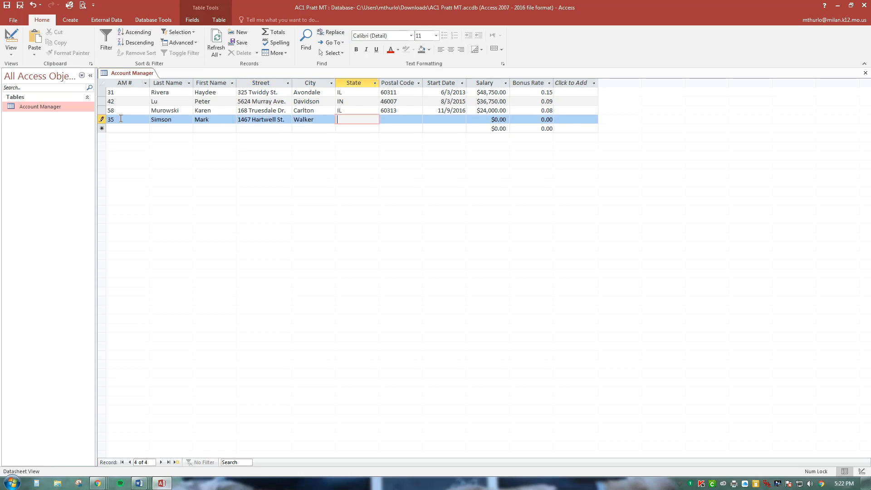
text(IN)
key(Tab)
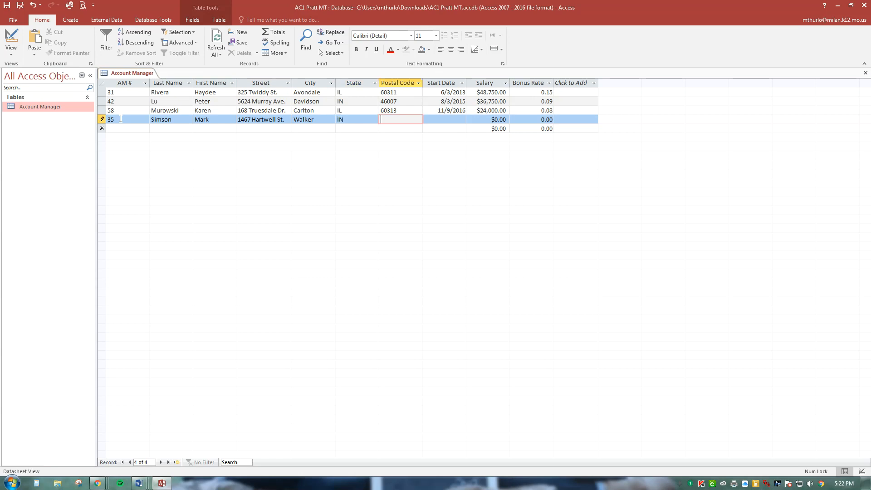
text(46004)
key(Tab)
- Enter 5/19/2014 as the start date of the AM # 35 record, correcting any mistyped year
text(5/1)
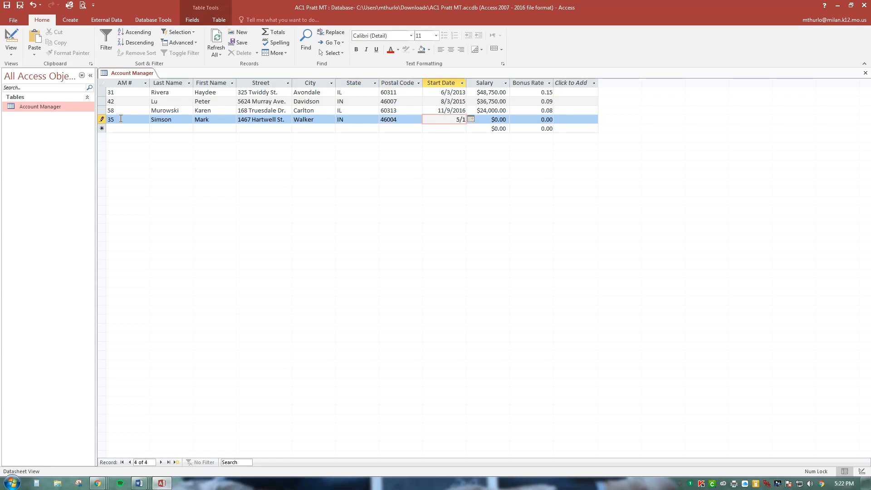
text(9/20147)
key(Tab)
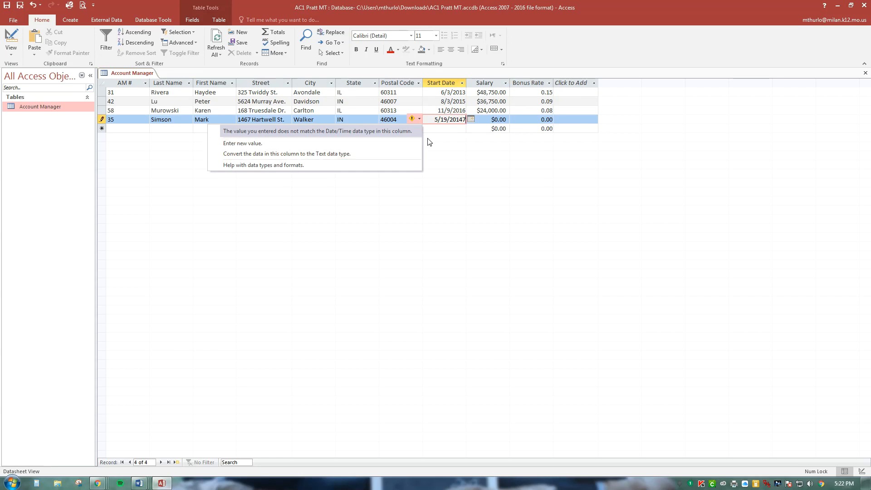
key(Up)
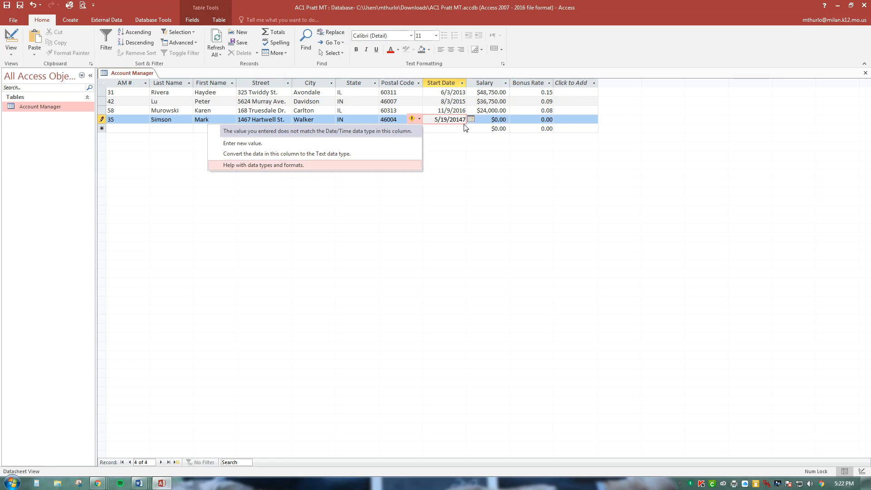
click(257, 143)
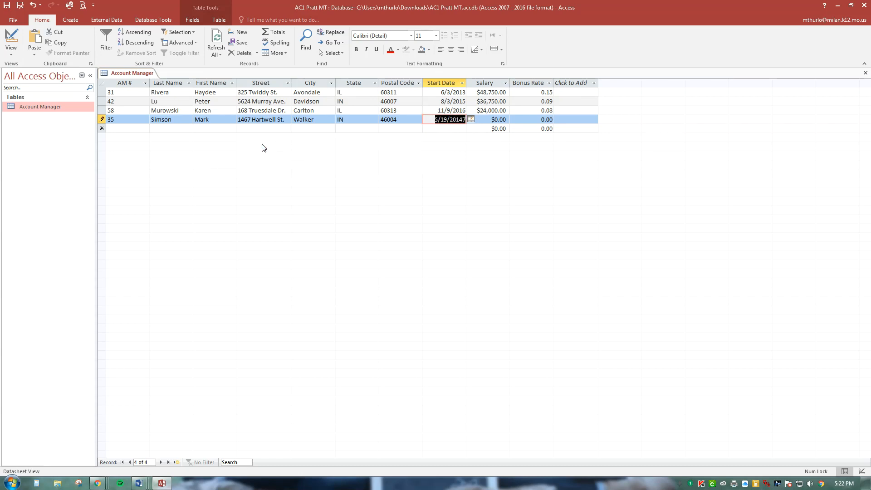
click(460, 119)
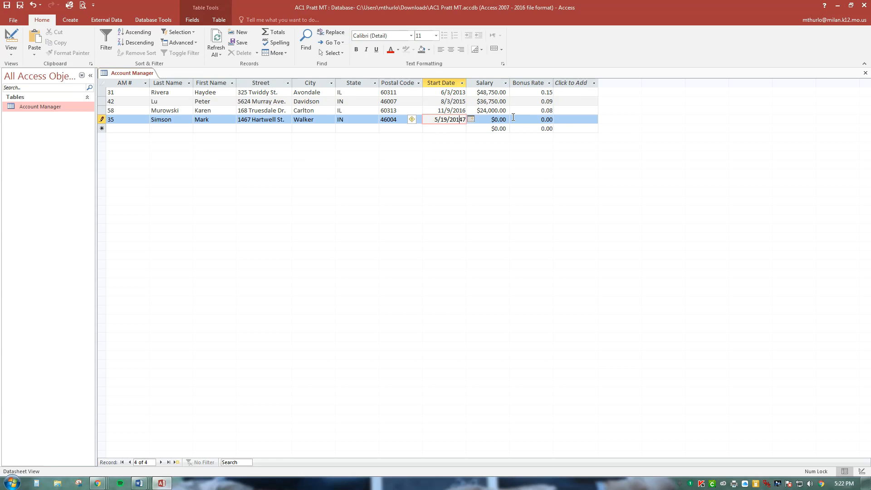
key(Delete)
key(Tab)
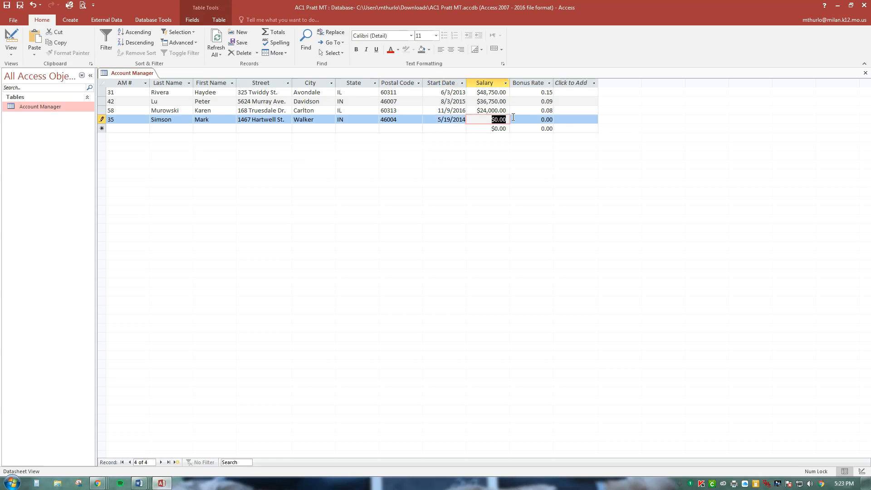
- Complete the AM # 35 record with salary 40500 and bonus rate .12, and close the Account Manager table
text(40500)
key(Tab)
text(.12)
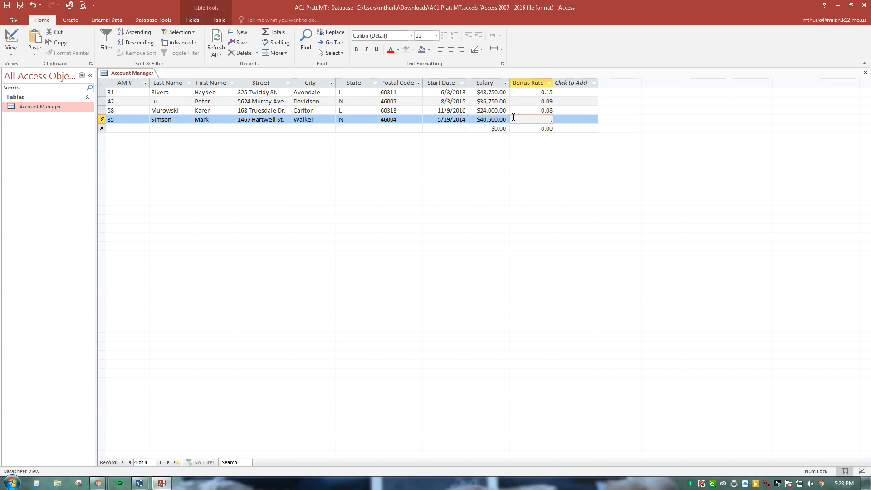
key(Tab)
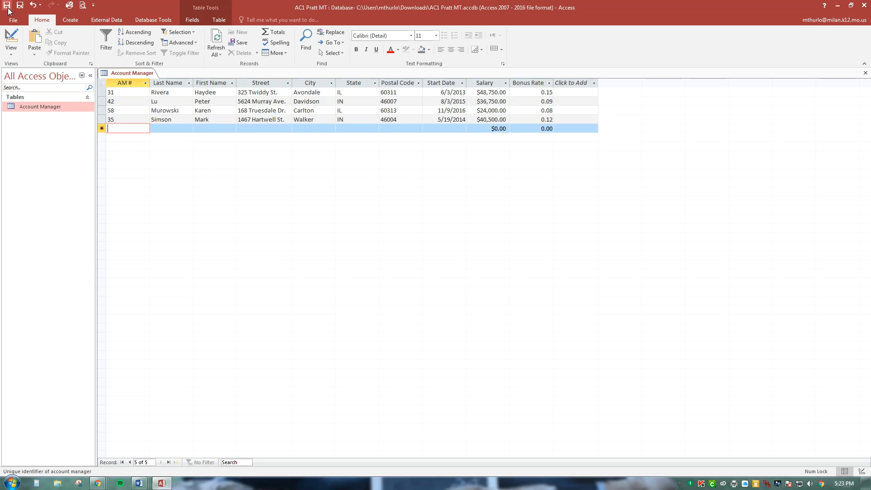
click(865, 73)
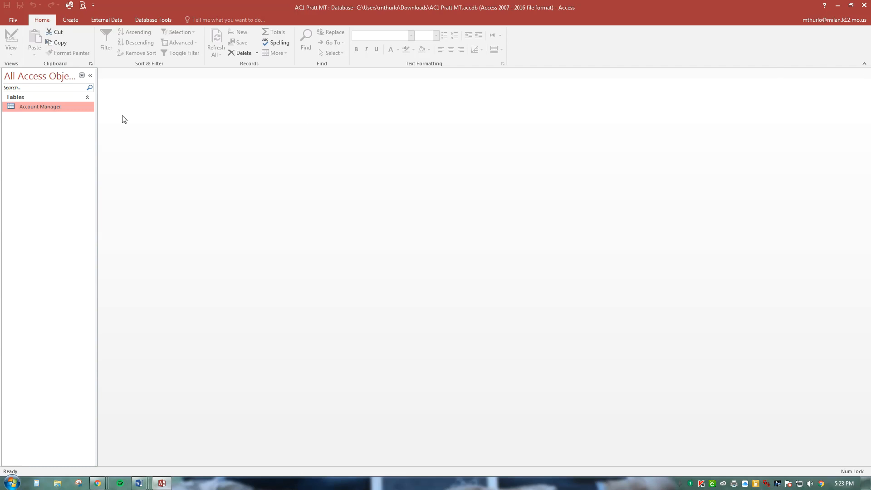
- Reopen the Account Manager table, best-fit all its columns from AM # to Bonus Rate, and close it with the layout saved
double_click(41, 108)
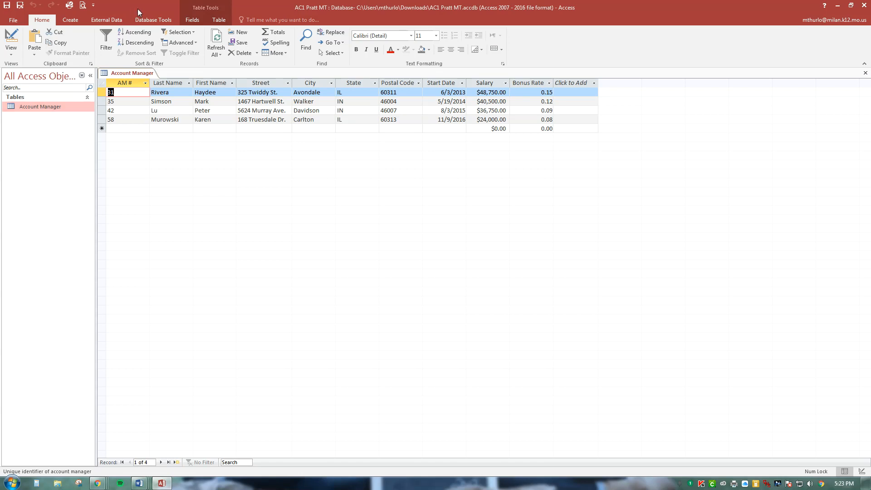
double_click(149, 83)
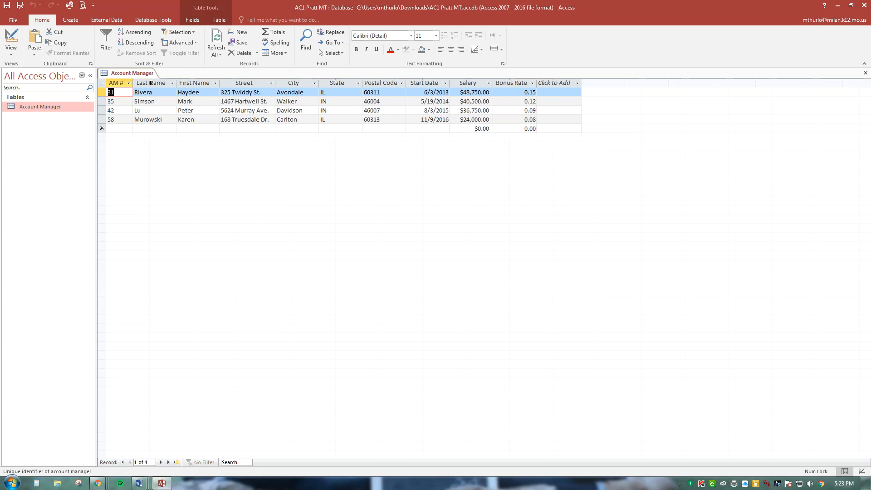
double_click(176, 82)
double_click(219, 83)
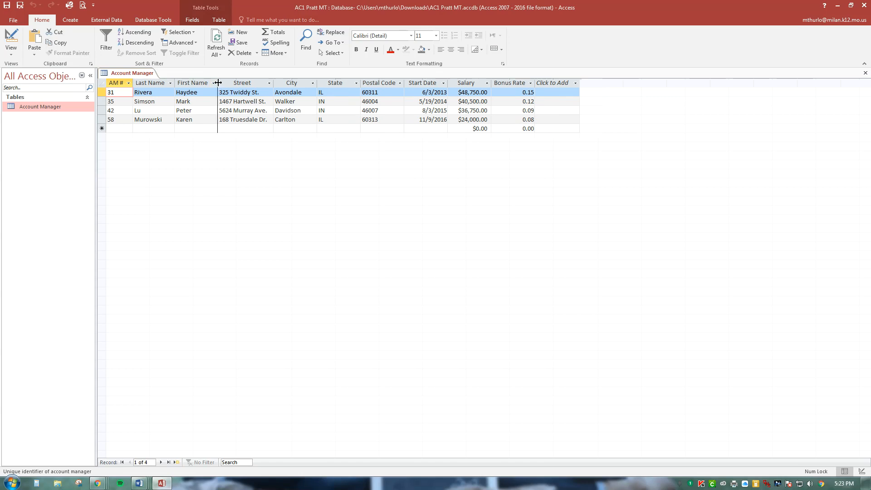
double_click(273, 82)
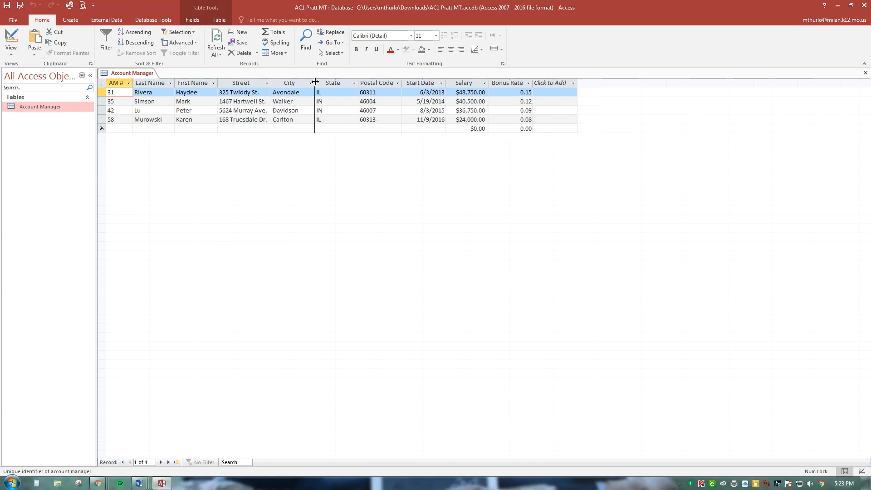
double_click(318, 83)
double_click(347, 82)
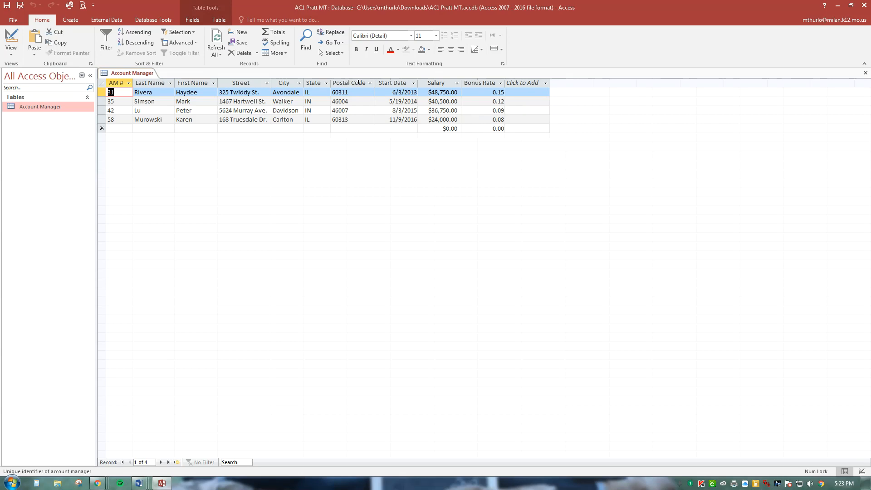
double_click(375, 83)
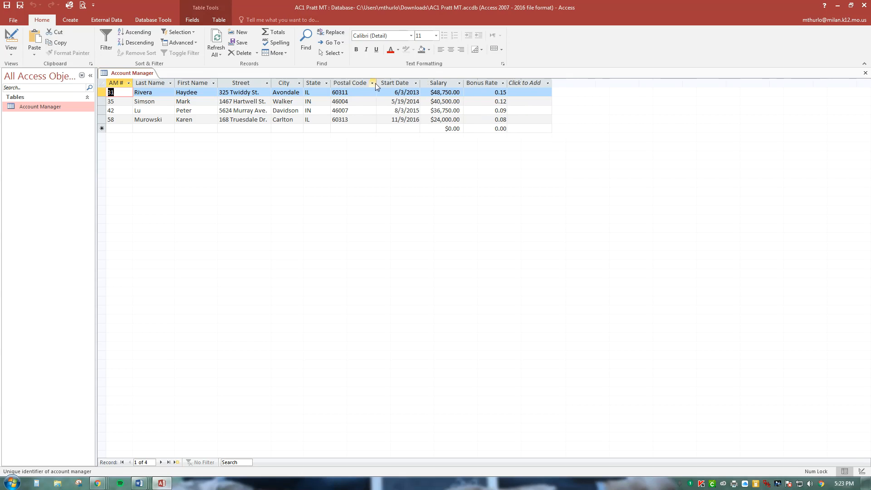
double_click(420, 83)
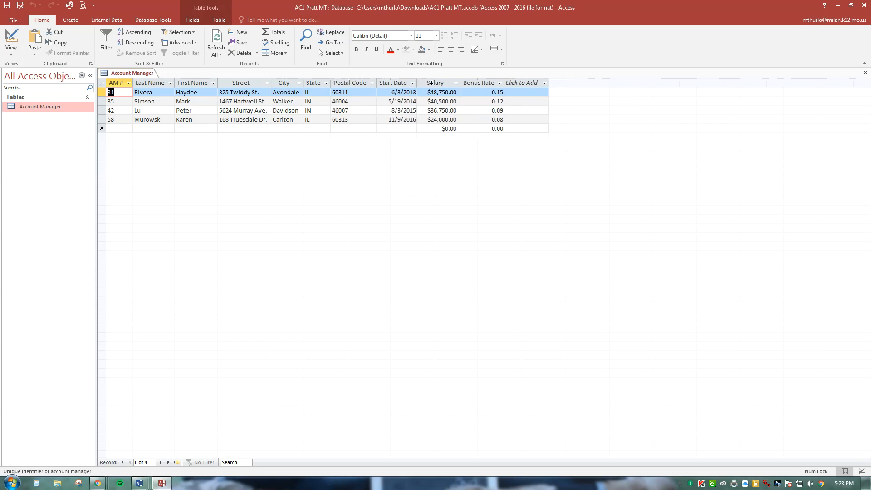
double_click(460, 83)
double_click(499, 83)
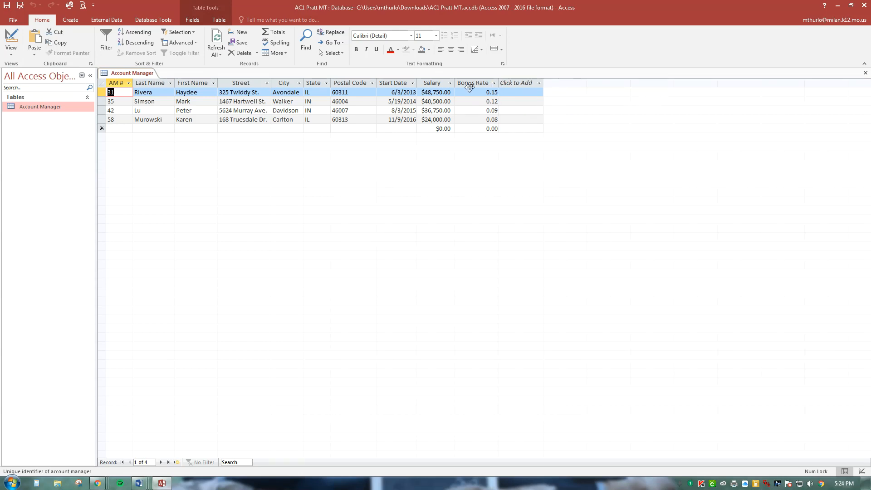
click(865, 72)
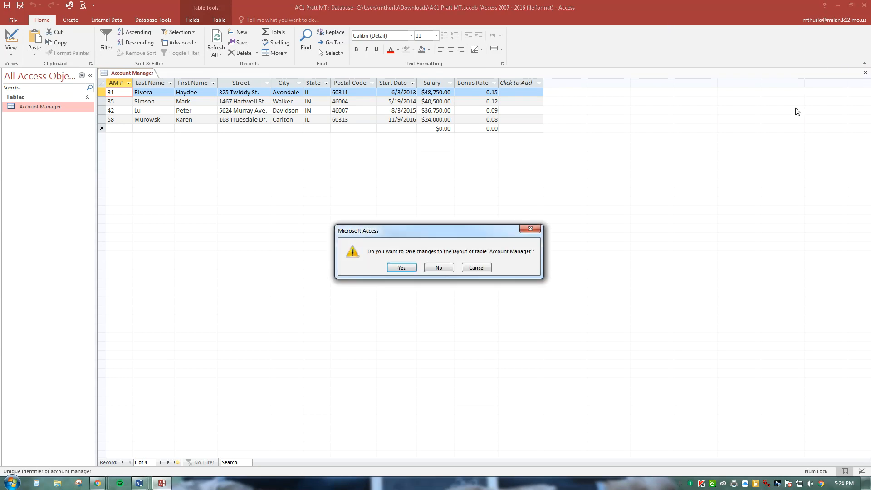
click(410, 268)
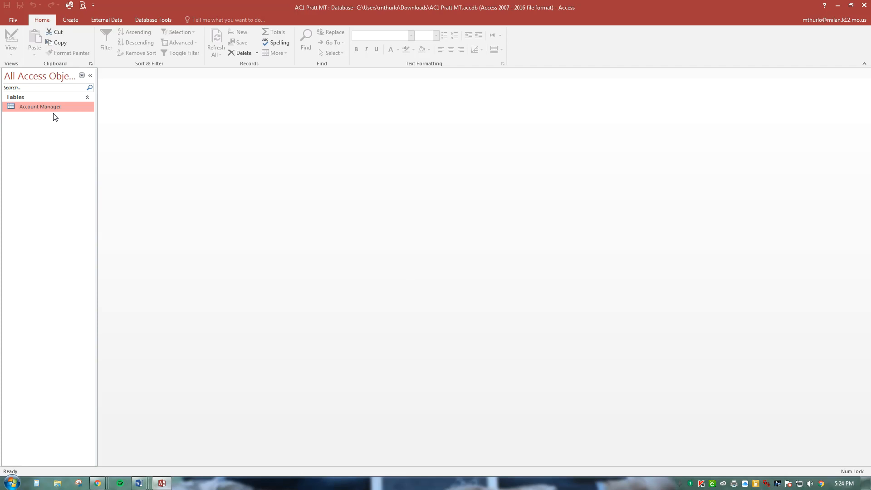
- Open the Account Manager table in Print Preview and check how its fields are spread across the pages
click(13, 19)
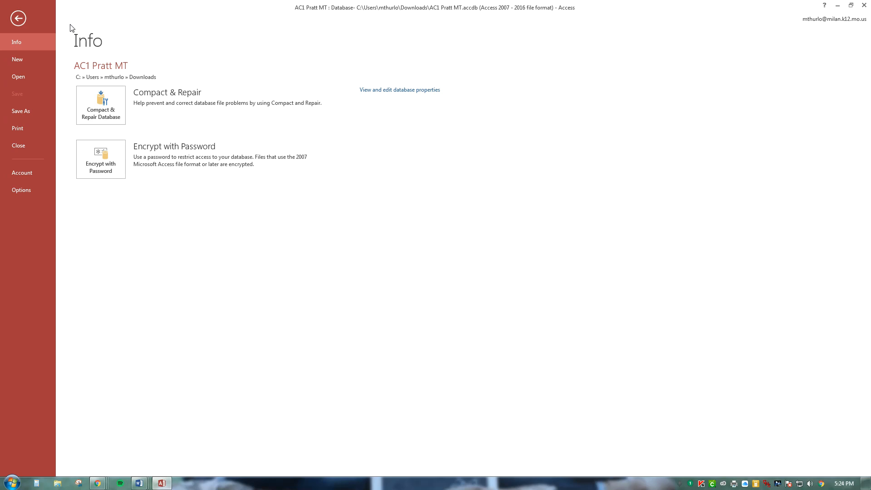
click(28, 128)
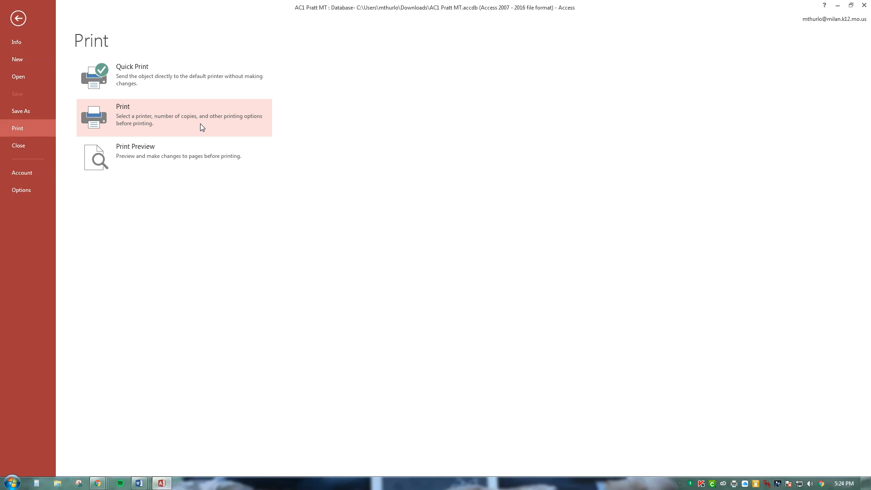
click(178, 154)
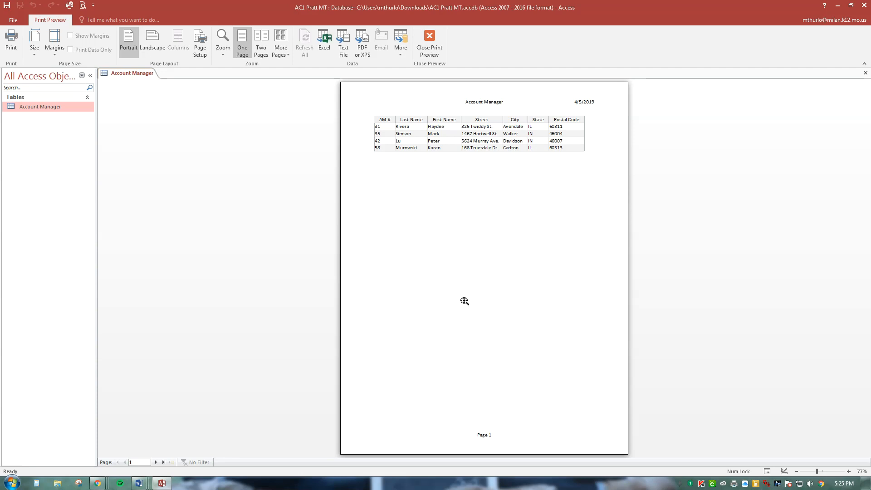
click(156, 463)
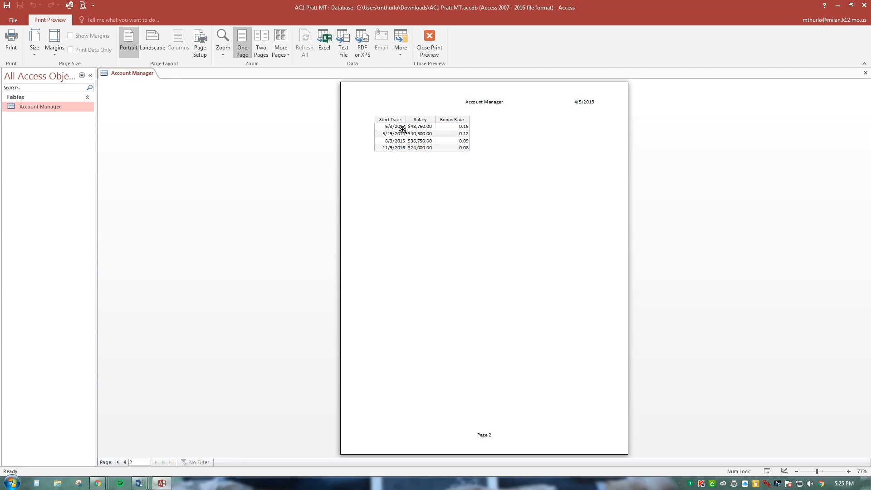
click(125, 462)
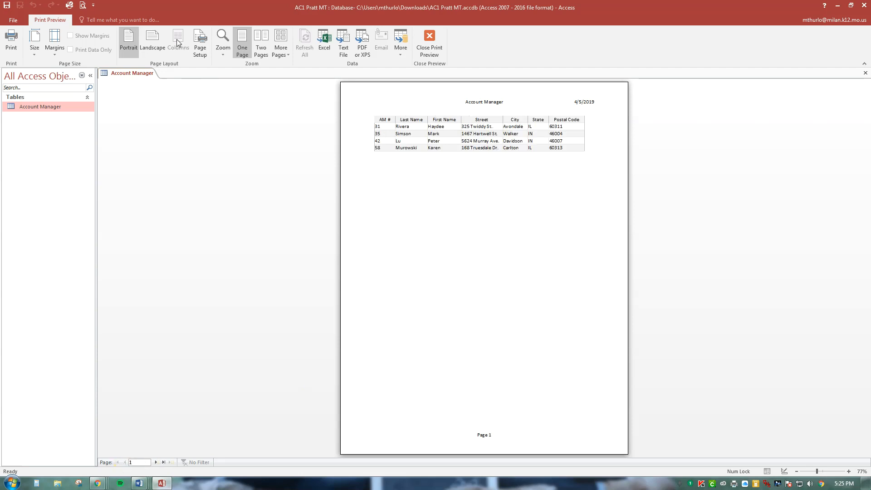
- Set the previewed printout to landscape, try Narrow margins but settle on Normal margins, and close the print preview
click(142, 48)
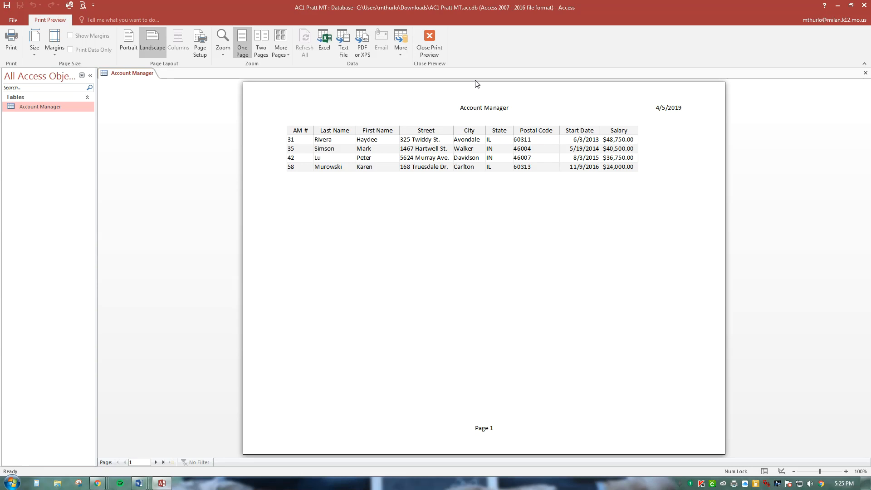
click(63, 52)
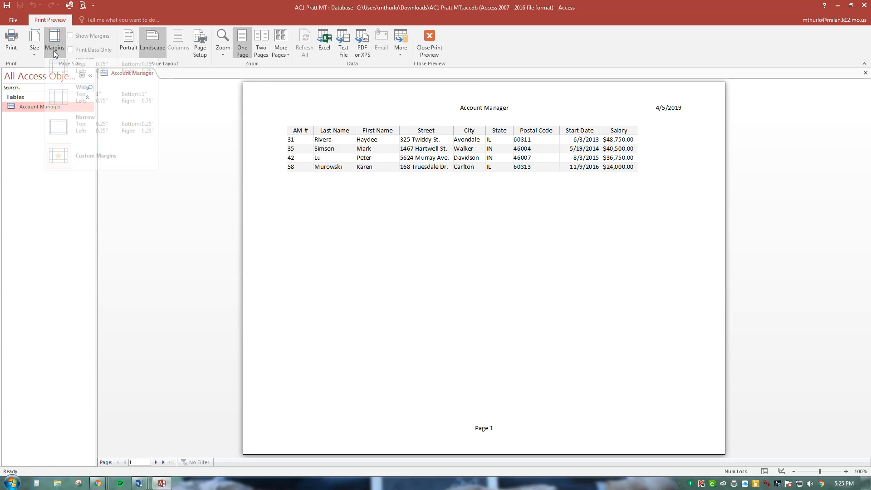
click(119, 136)
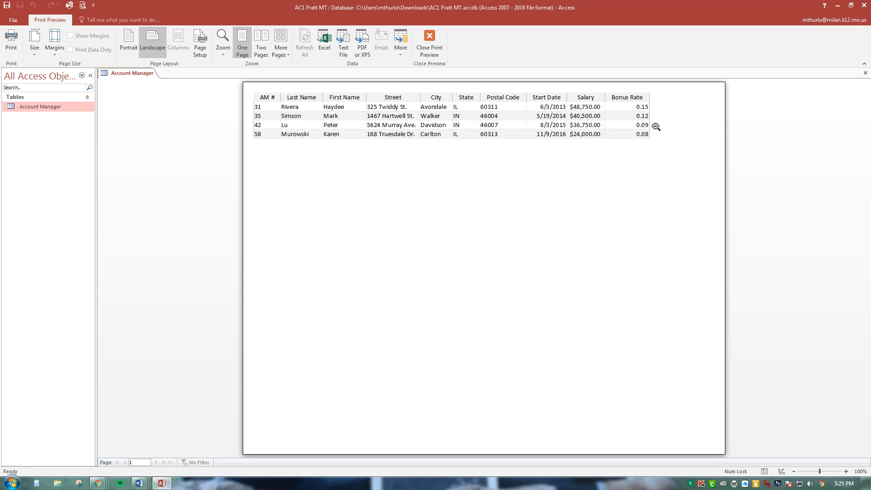
click(55, 45)
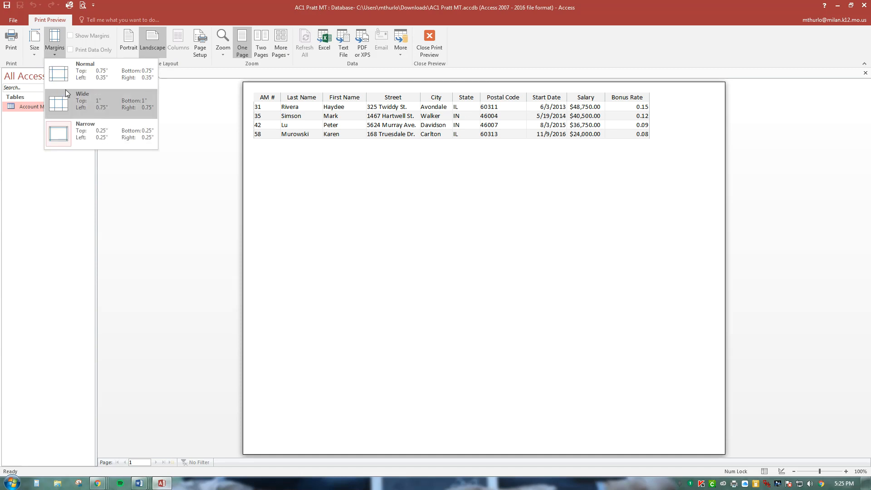
click(115, 75)
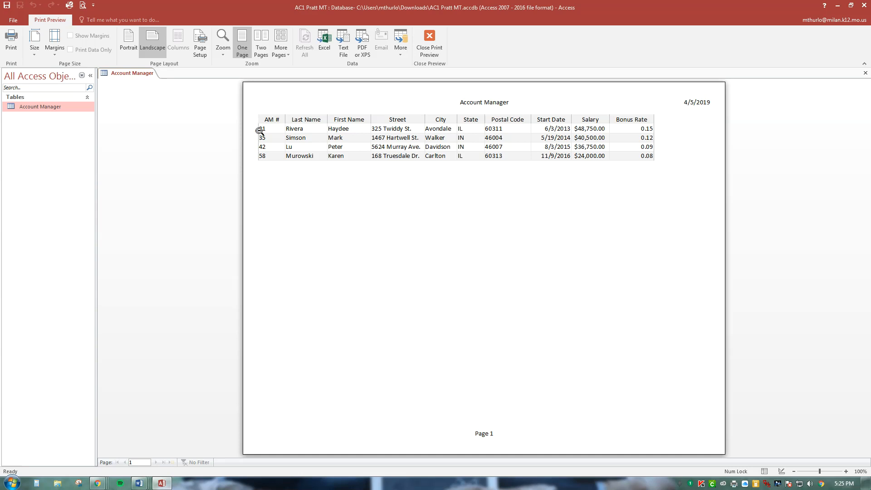
click(434, 43)
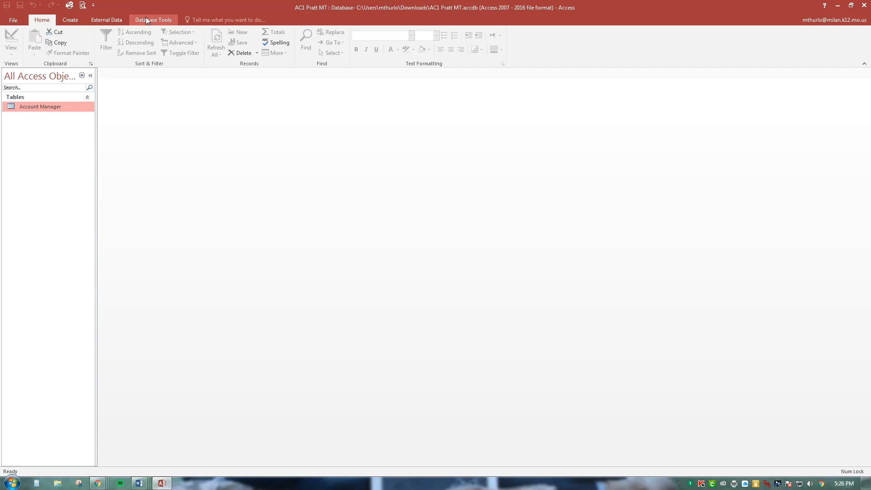
- Start an Excel import into a new table using Pratt Account.xlsx from Google Drive\Classes\Micro Computer Applications\ACCESS\Access Project 1
click(107, 20)
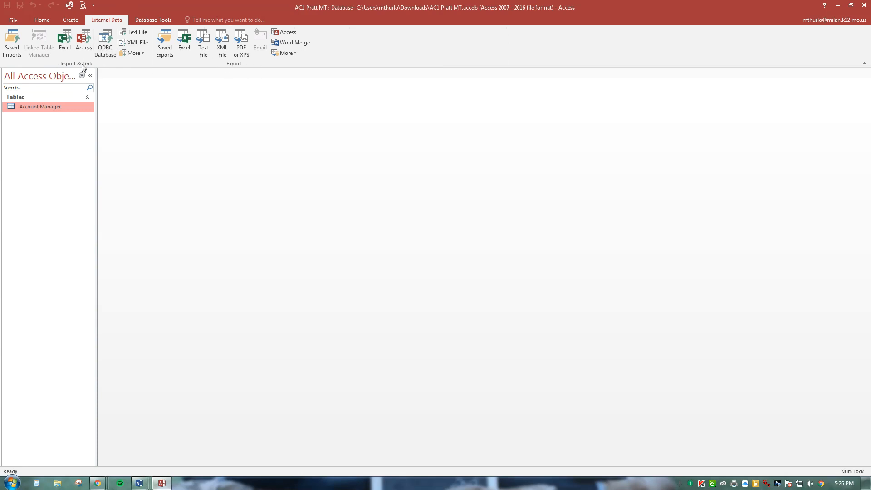
click(65, 37)
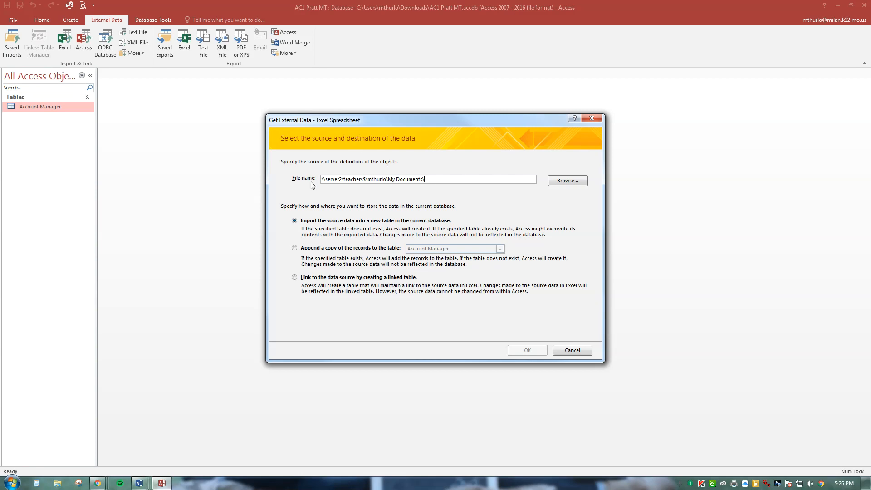
click(559, 182)
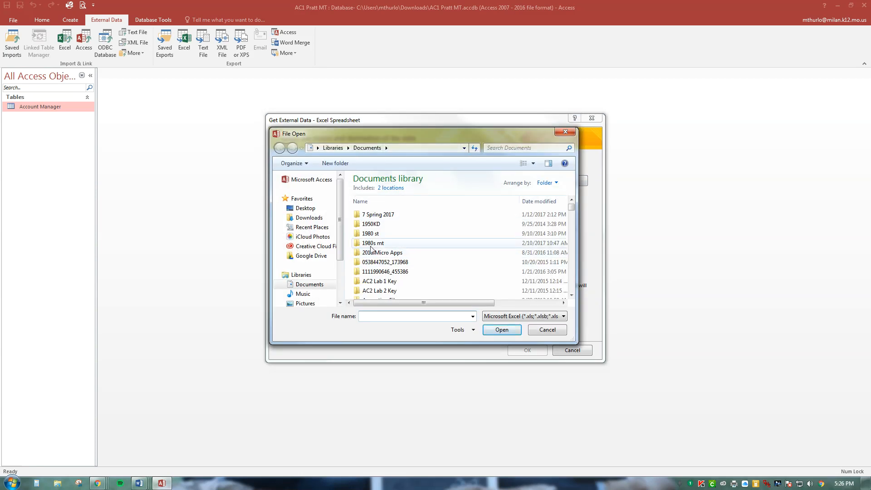
click(310, 256)
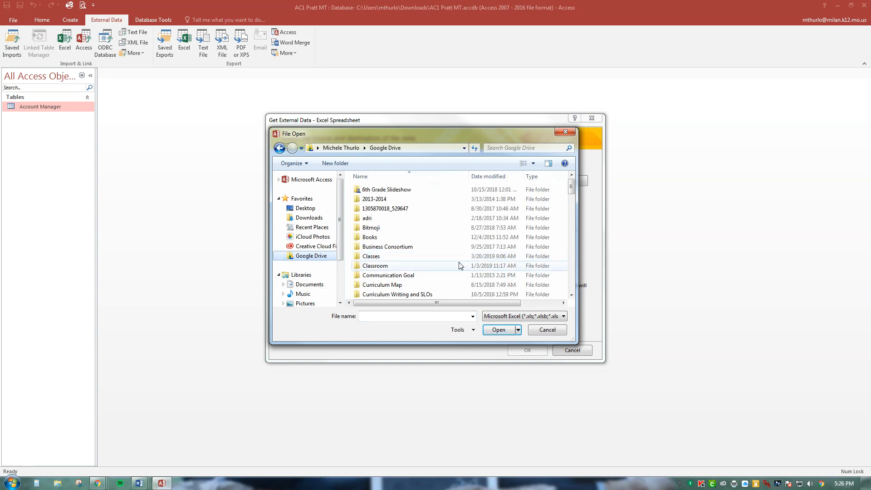
double_click(392, 259)
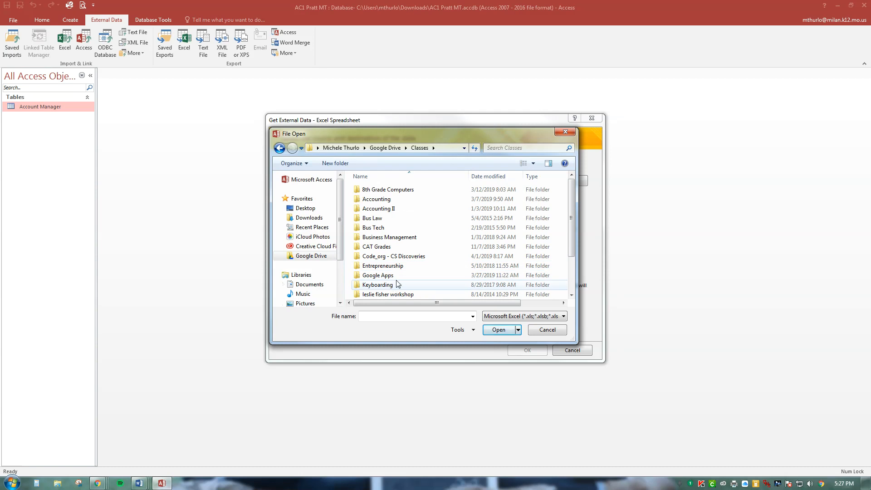
scroll(404, 284, down, 1)
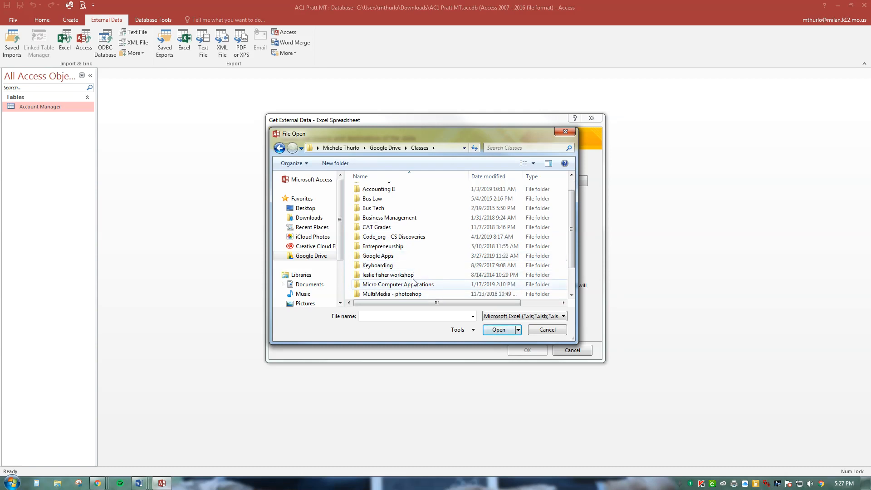
double_click(414, 283)
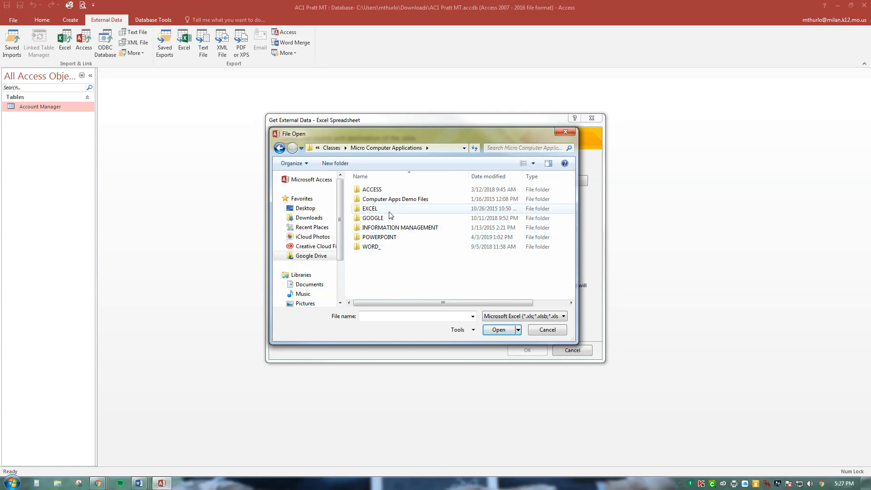
double_click(376, 190)
double_click(387, 191)
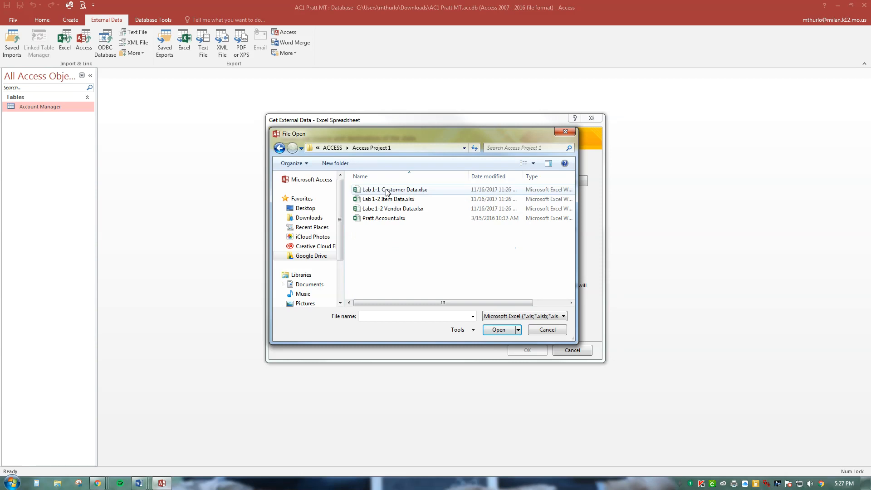
click(406, 220)
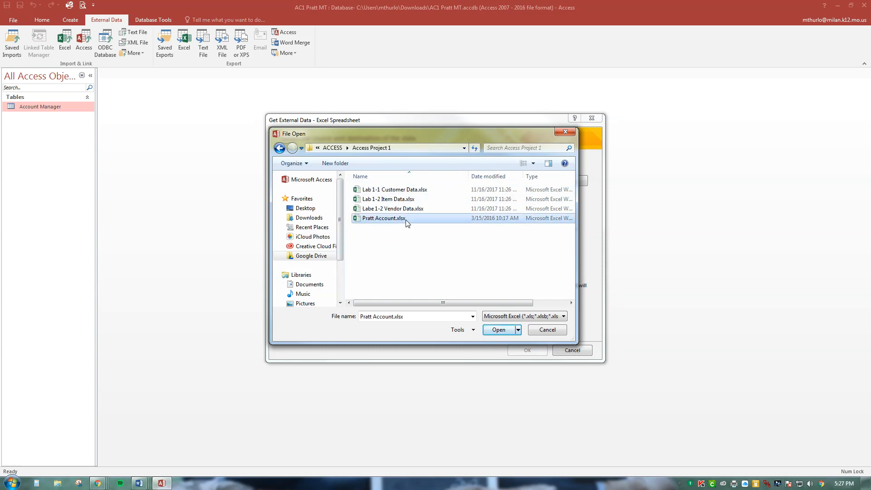
click(498, 331)
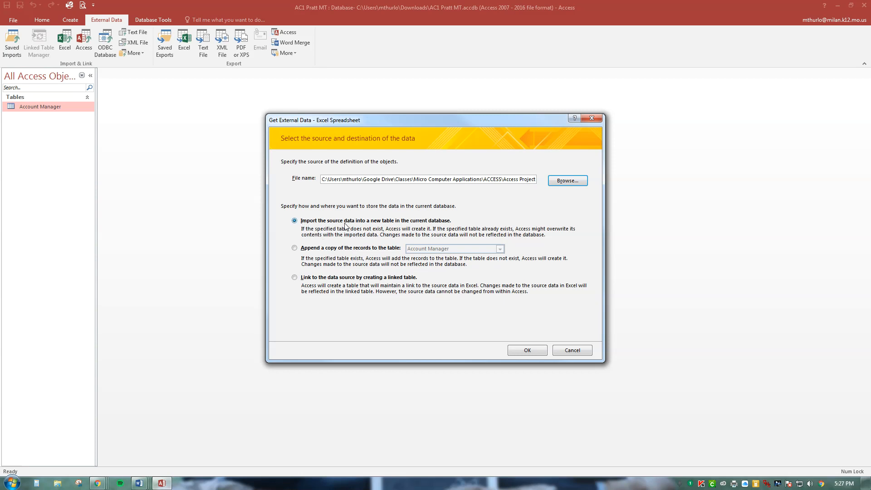
click(527, 351)
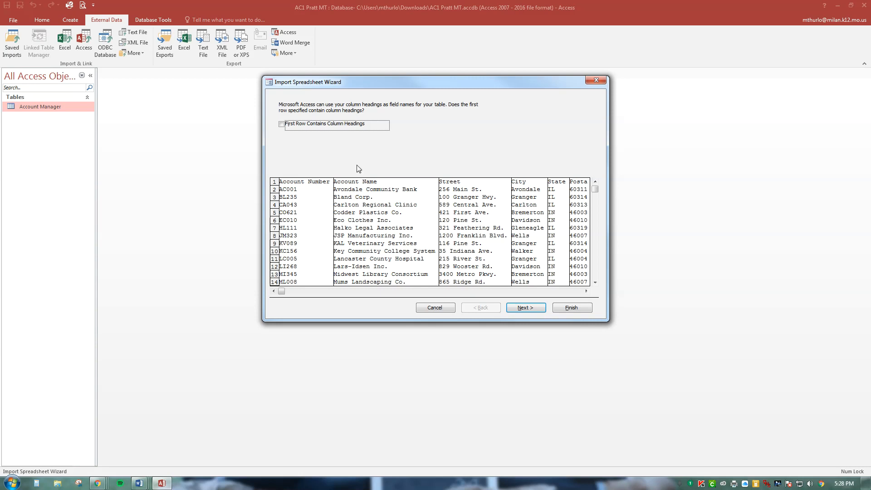
- Treat the first row as column headings, keep the default field options, and choose Account Number as the primary key for the import
click(283, 126)
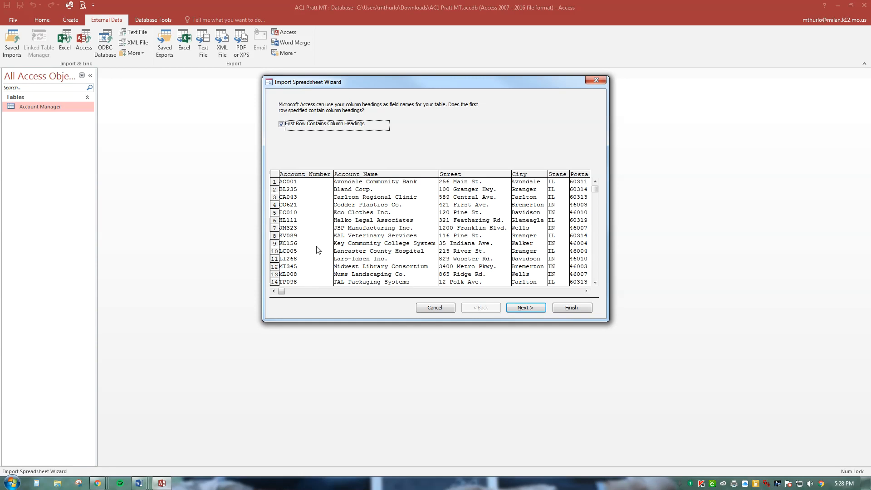
click(526, 307)
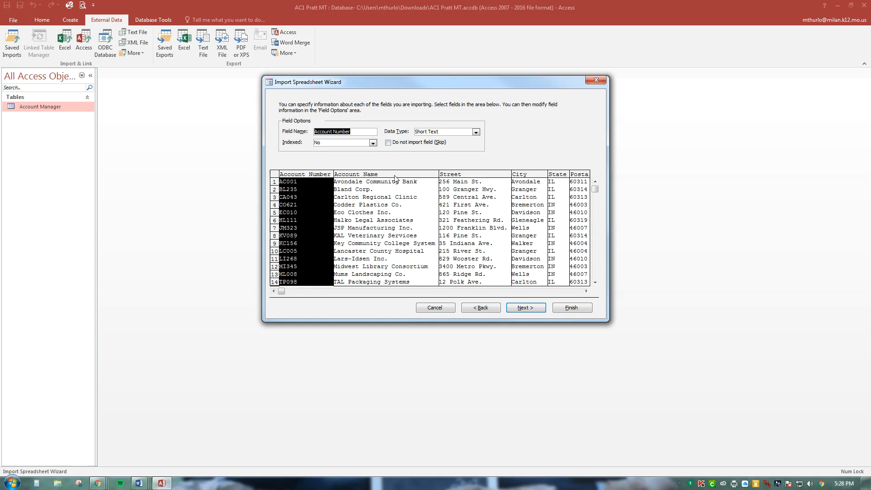
click(532, 309)
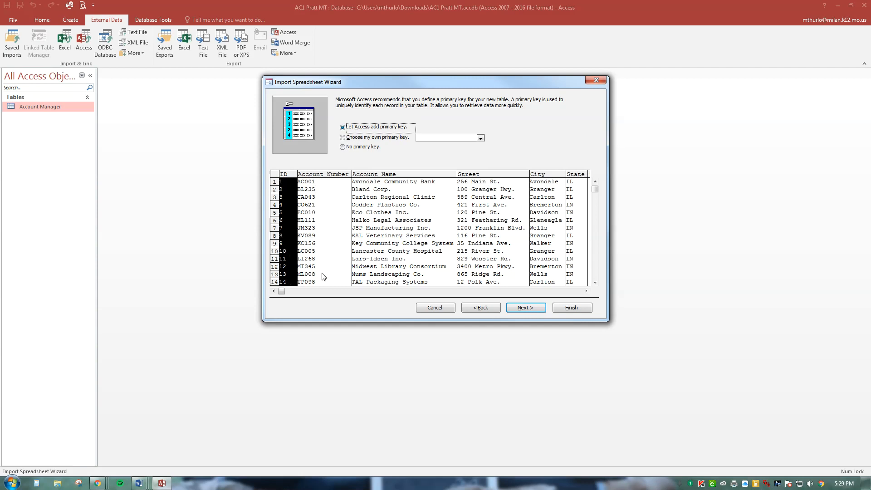
click(344, 138)
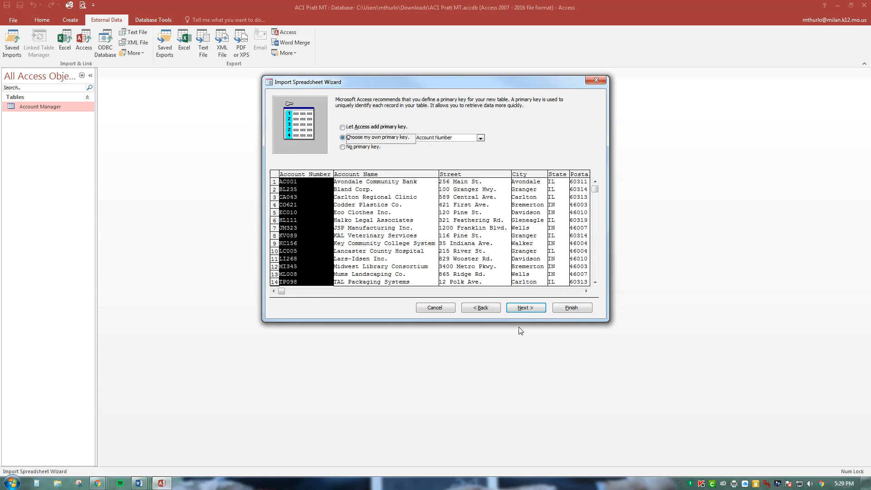
click(525, 308)
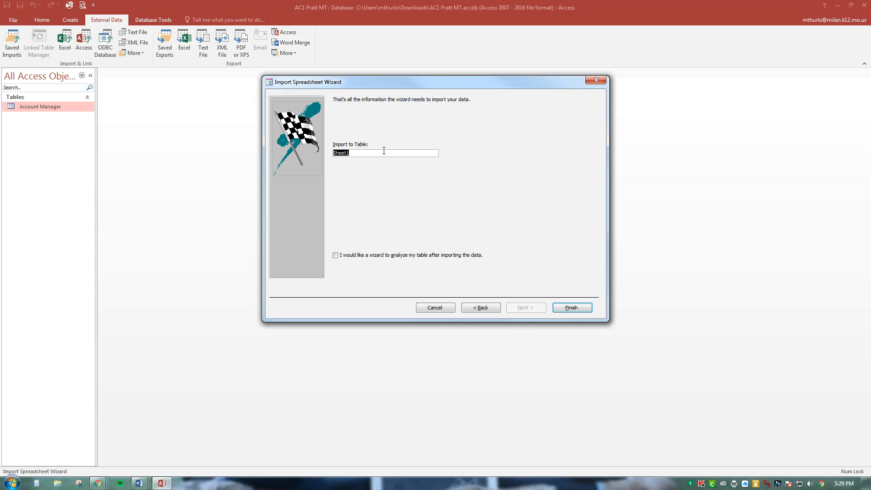
- Name the imported table Account and finish the import without saving the import steps
text(Account)
click(573, 308)
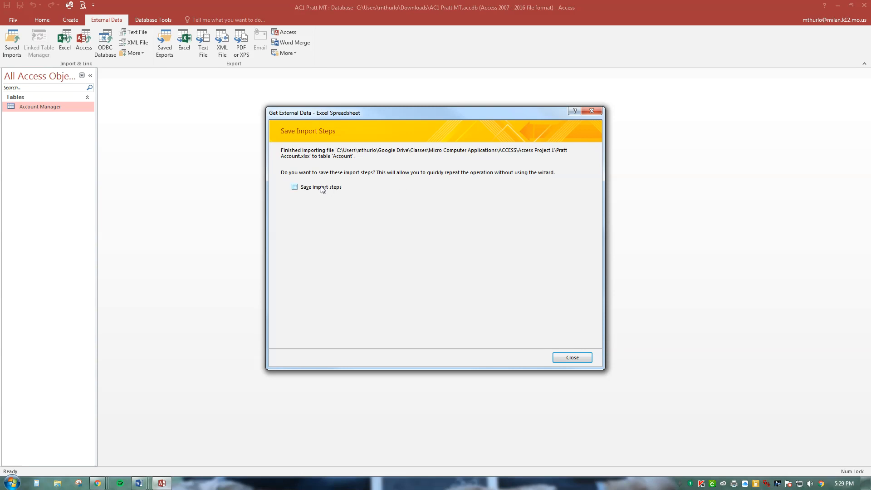
click(574, 357)
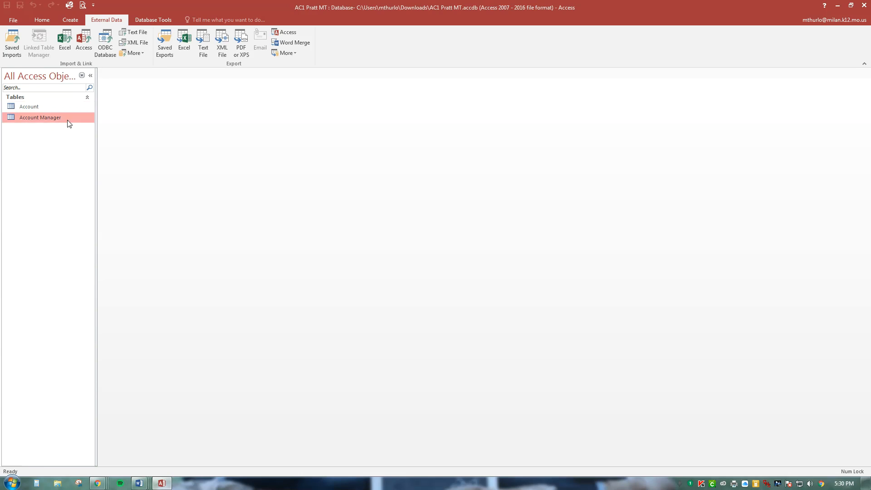
click(39, 19)
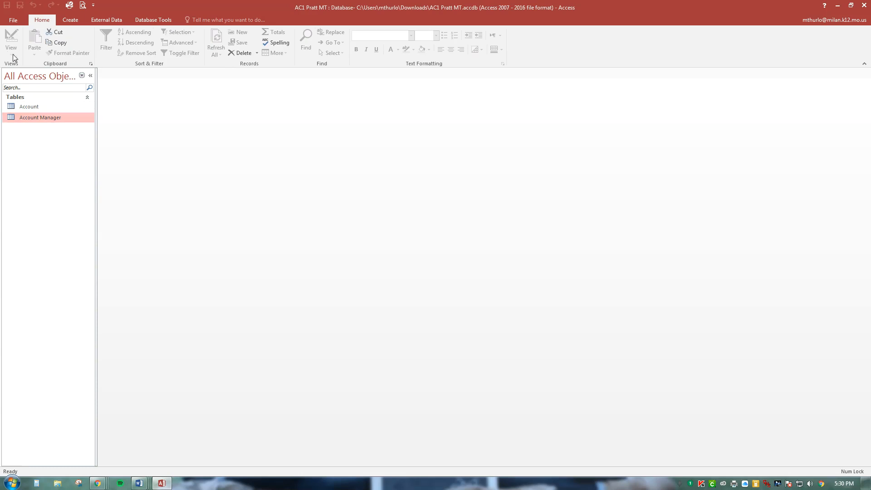
right_click(36, 118)
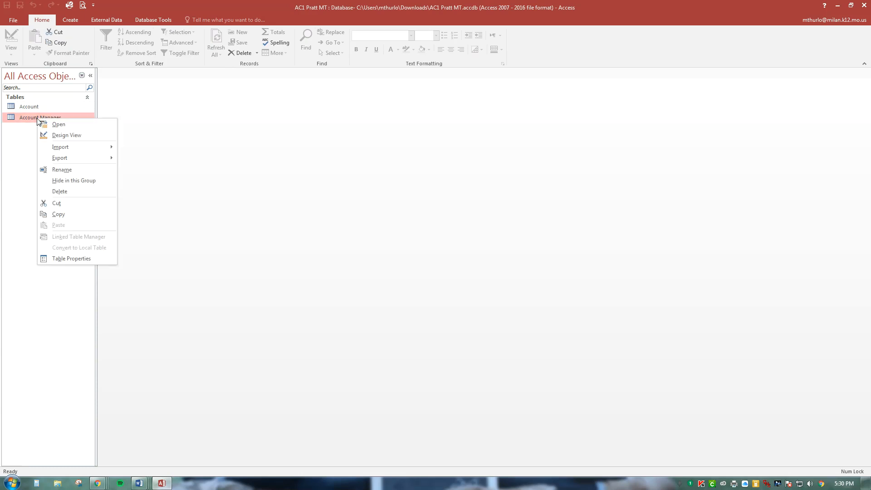
click(69, 135)
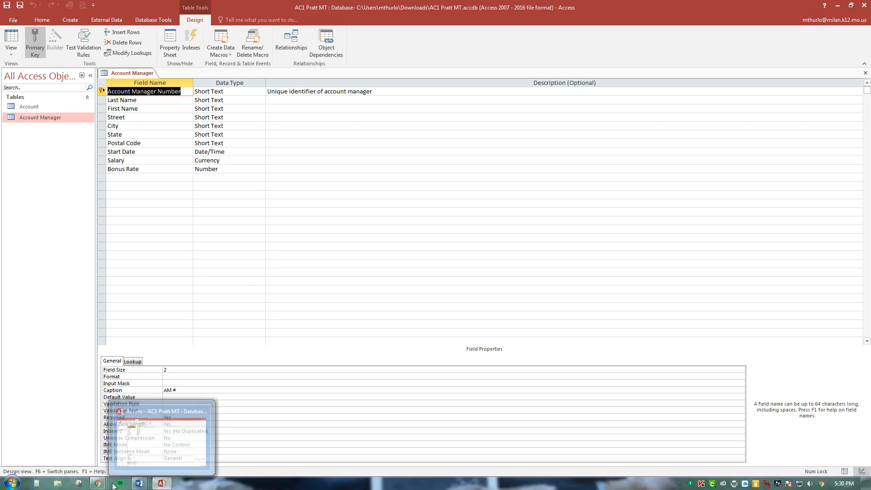
- Switch to Access 1 Book.pdf in Chrome, look up the Account table structure in Table 1–5, and return to Access
mouse_move(113, 484)
click(143, 439)
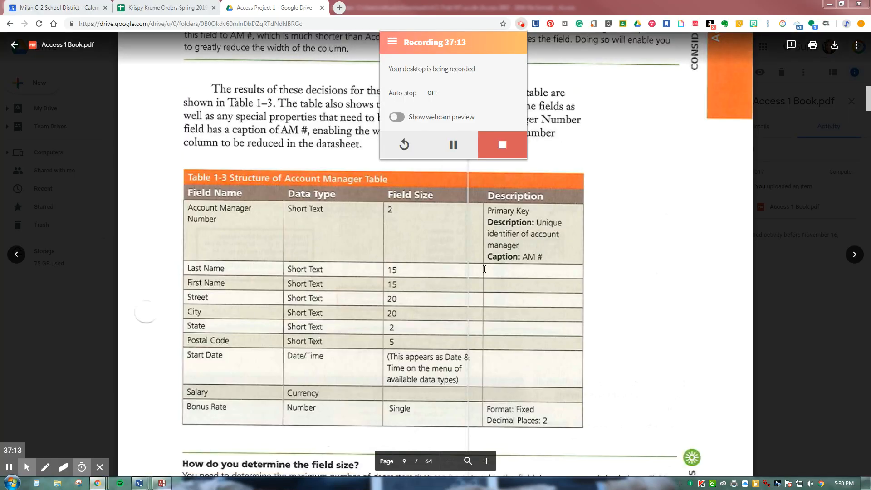
scroll(485, 269, down, 20)
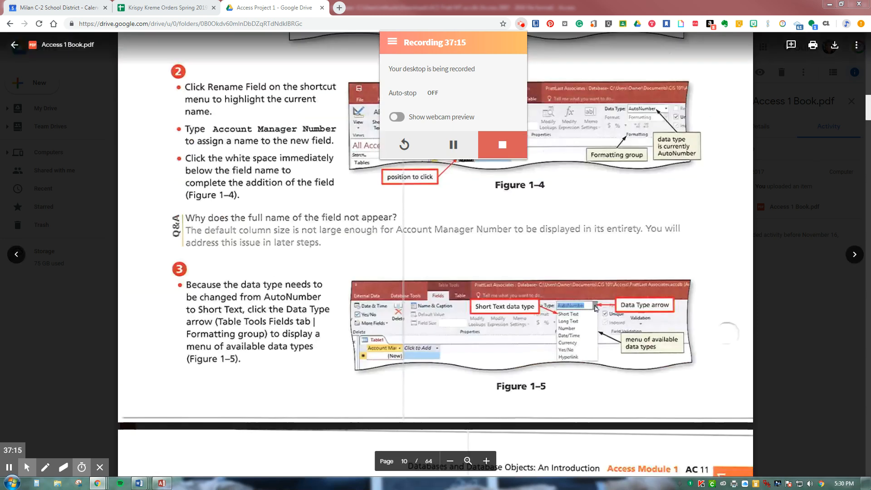
drag(867, 101, 869, 148)
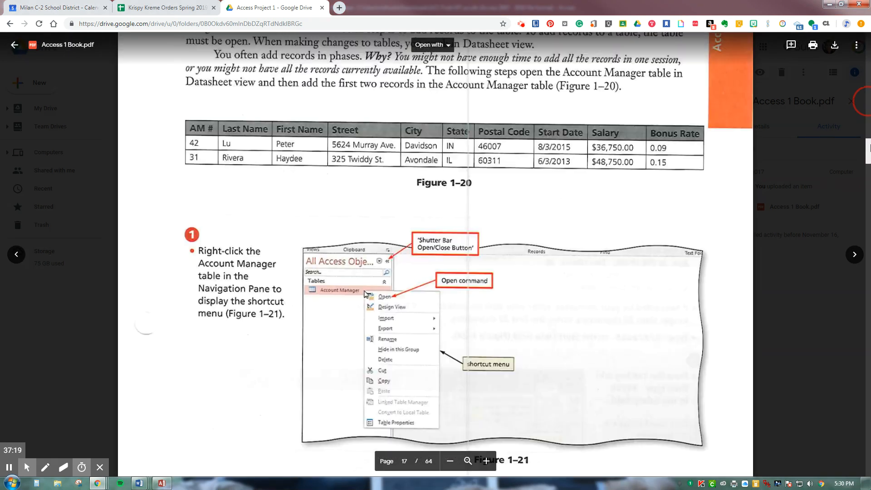
scroll(640, 235, down, 12)
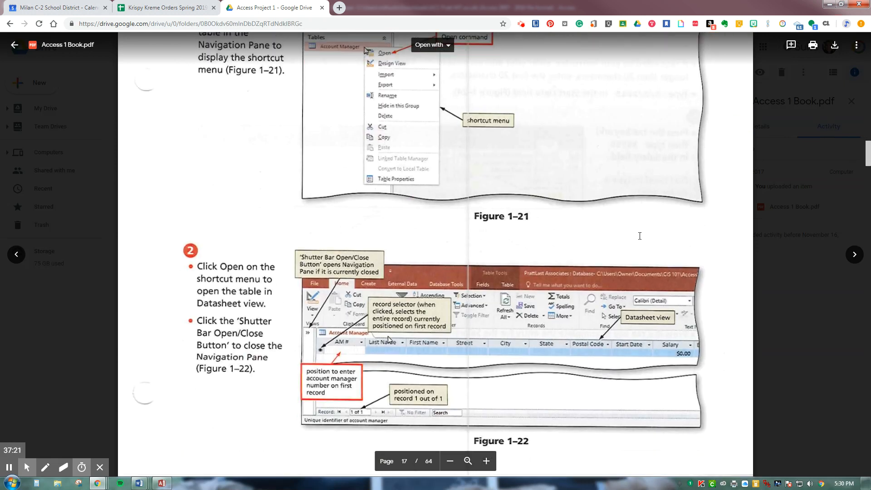
scroll(846, 205, down, 20)
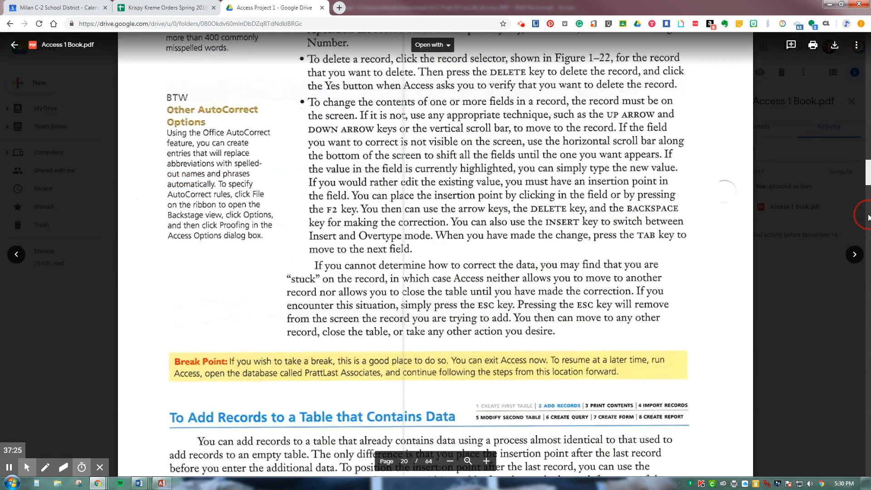
scroll(869, 218, down, 15)
scroll(868, 226, down, 15)
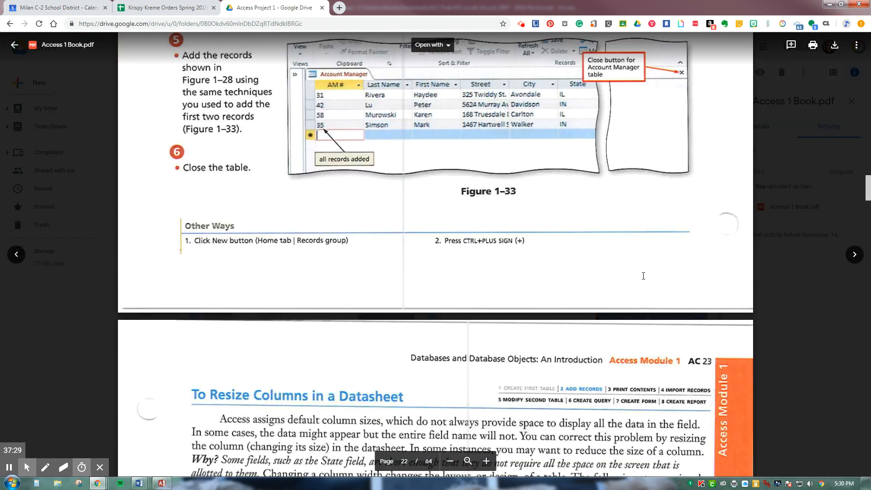
scroll(868, 307, down, 20)
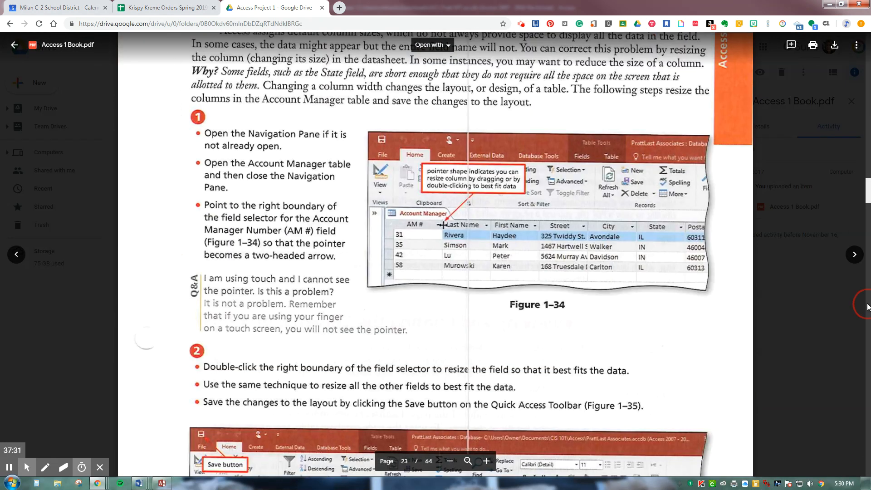
scroll(405, 299, down, 20)
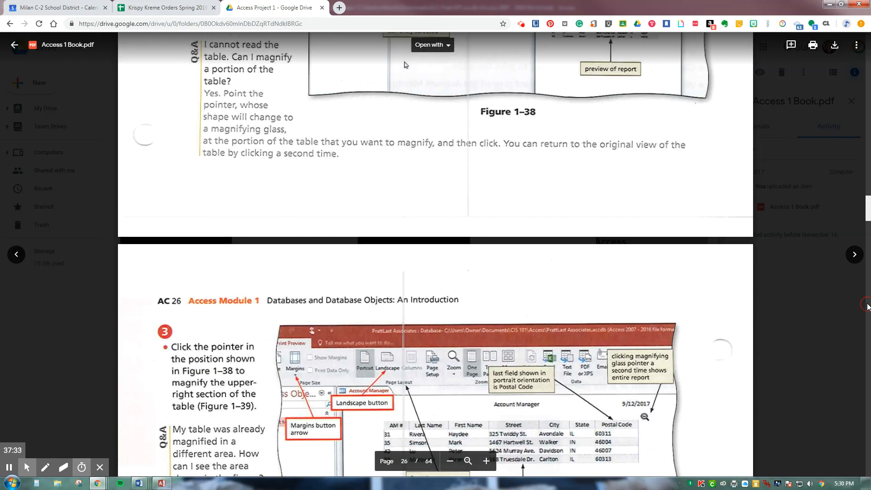
scroll(585, 303, down, 20)
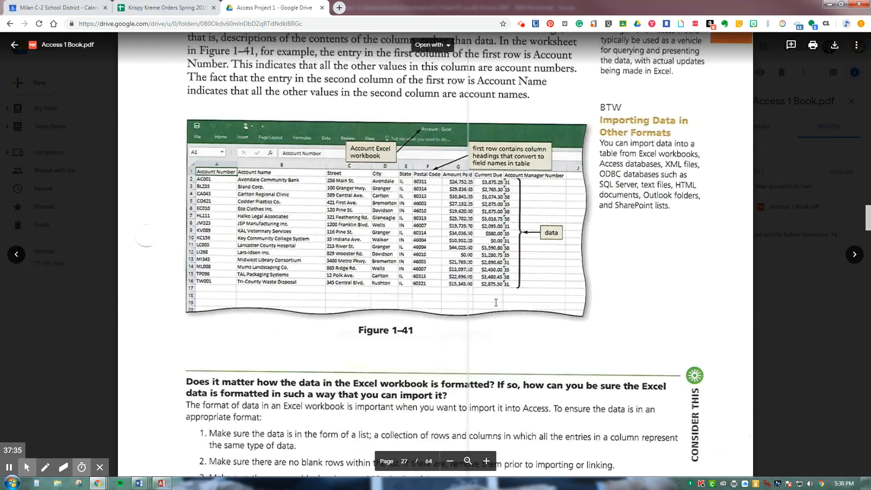
scroll(435, 254, down, 20)
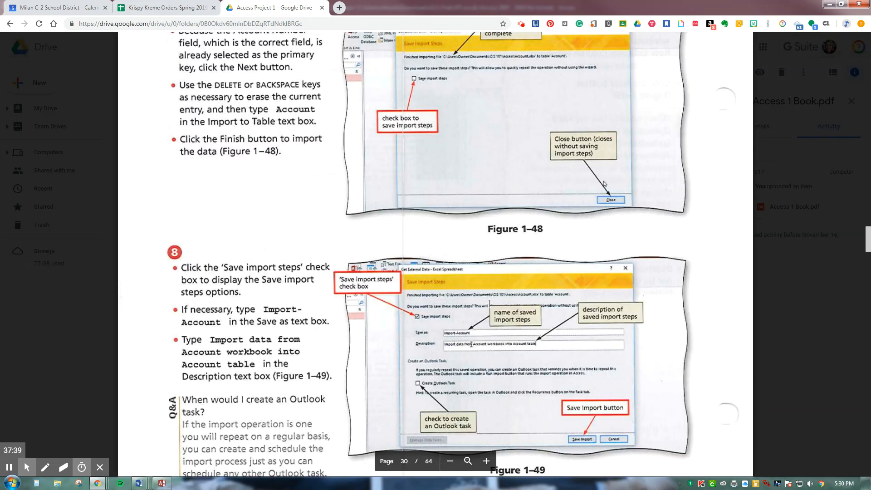
scroll(490, 304, down, 15)
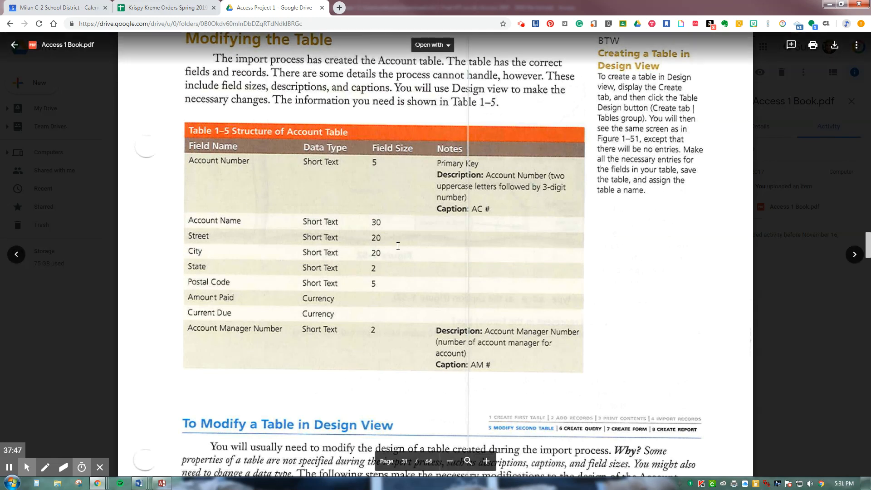
key(alt+Tab)
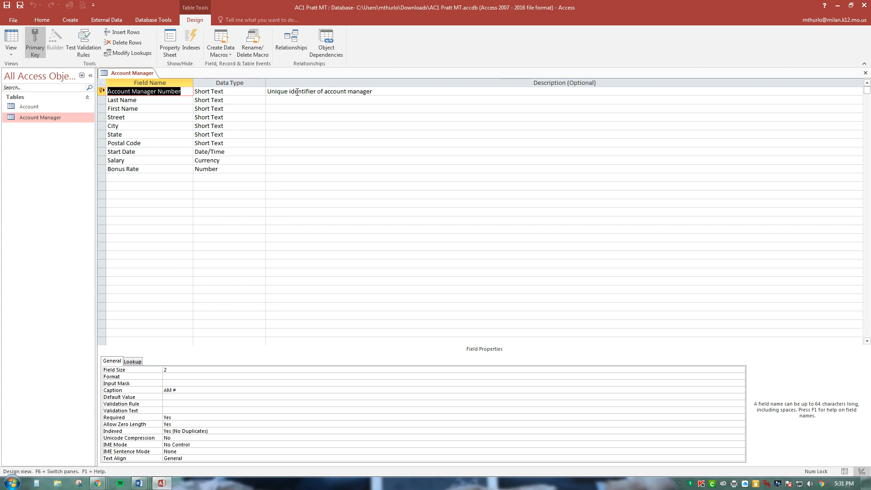
click(170, 371)
text(5)
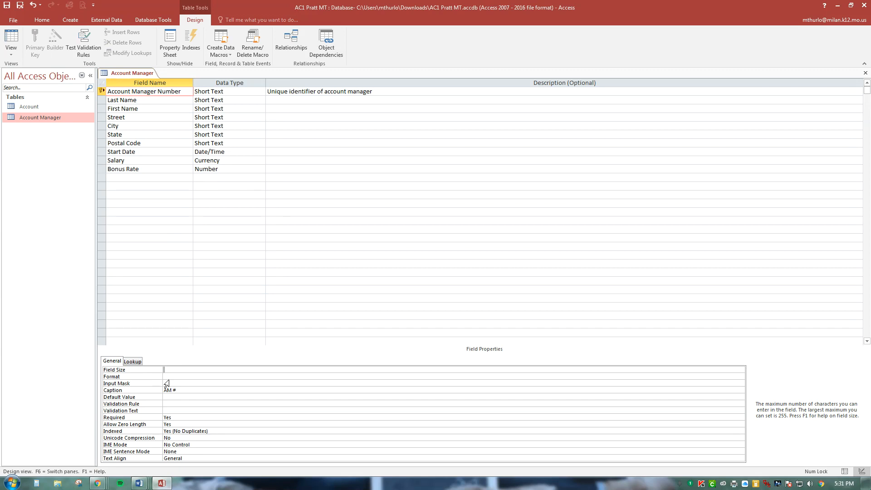
text(2)
click(35, 107)
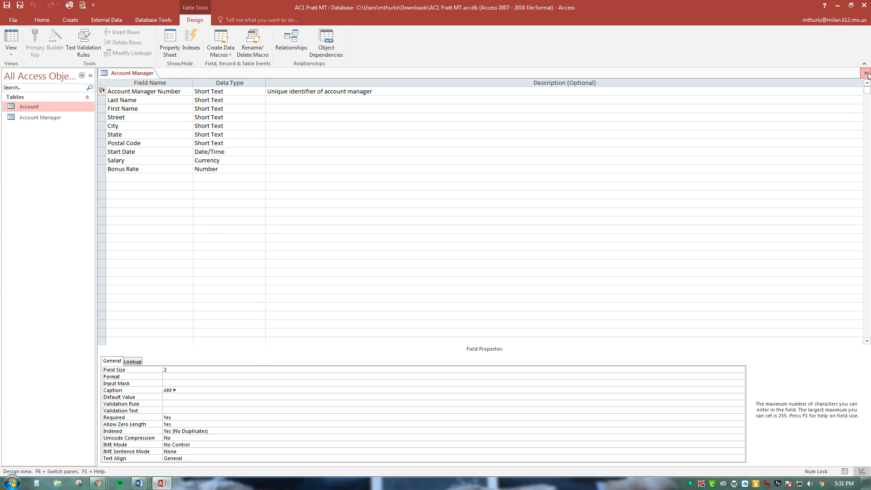
click(864, 74)
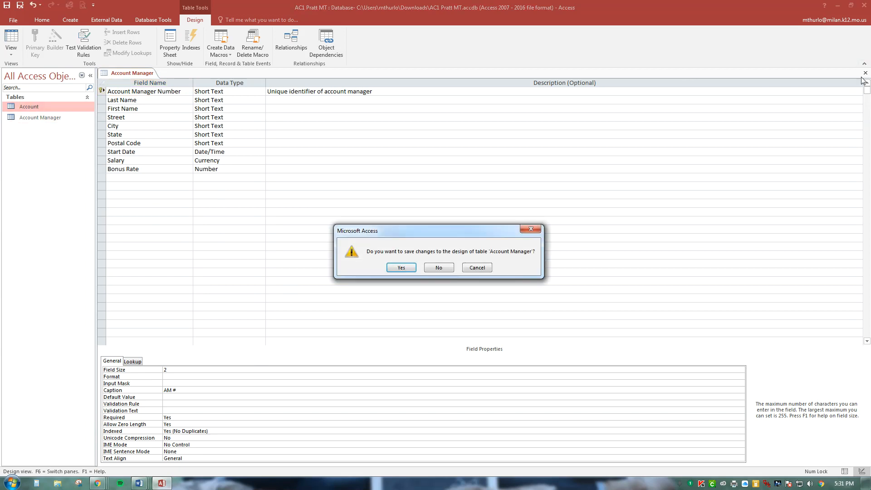
click(439, 269)
- Open the Account table in Design View and set the Account Number field size to 5
right_click(33, 106)
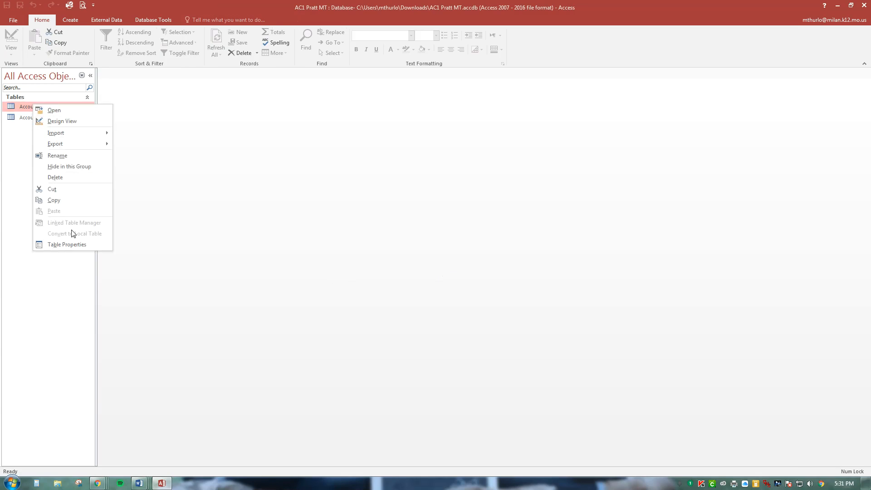
click(76, 122)
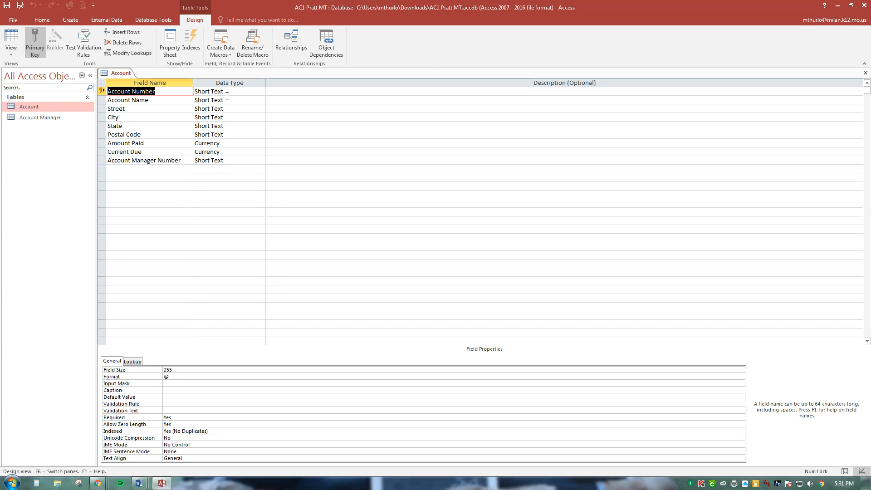
click(227, 94)
click(183, 371)
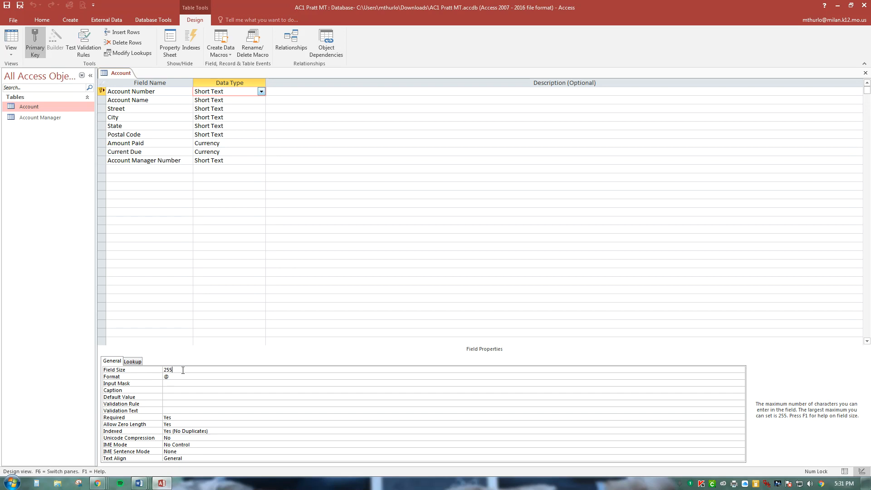
double_click(183, 370)
text(5)
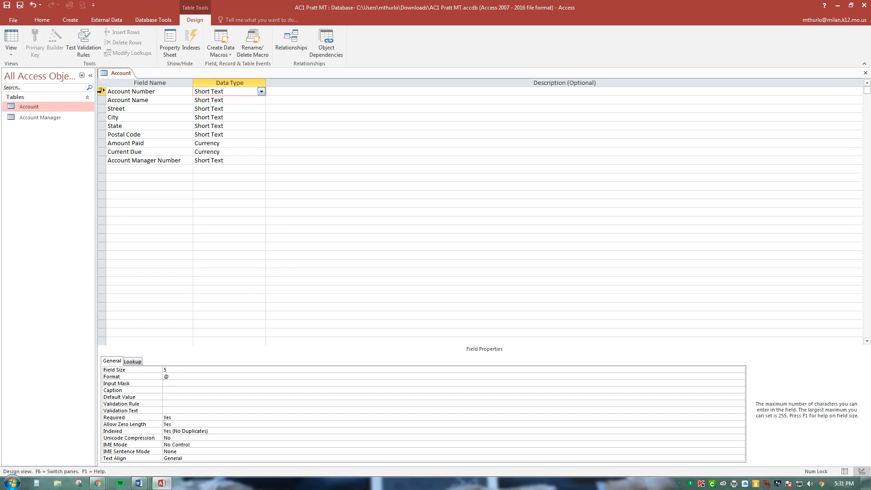
- Give Account Number the description "Account Number (two uppercase letters followed by 3-digit number)" and the caption "AC #"
click(296, 91)
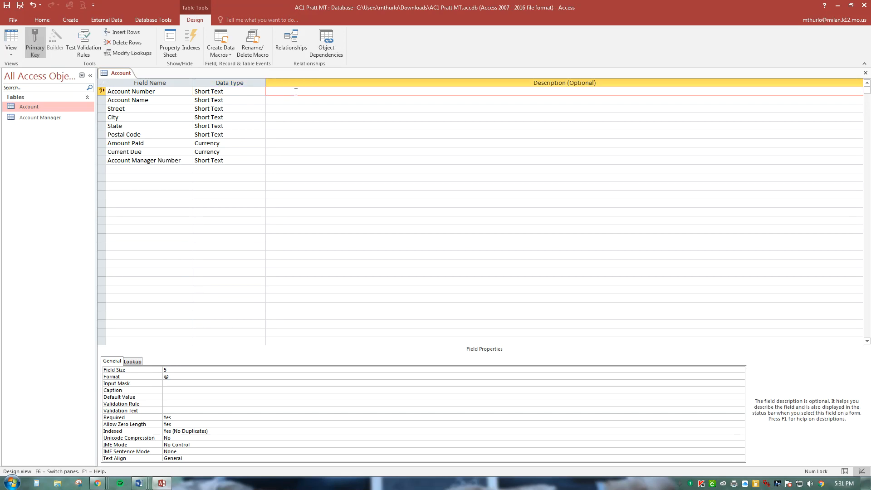
text(Accoiunt)
key(BackSpace)
key(BackSpace)
key(BackSpace)
key(BackSpace)
text(ount Number (two uppercase letters followed by)
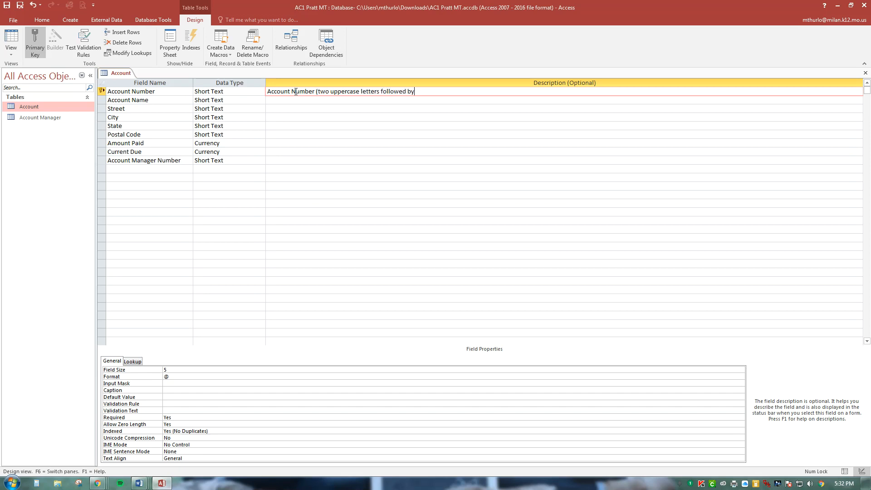
text(u  3-digit number)
click(172, 391)
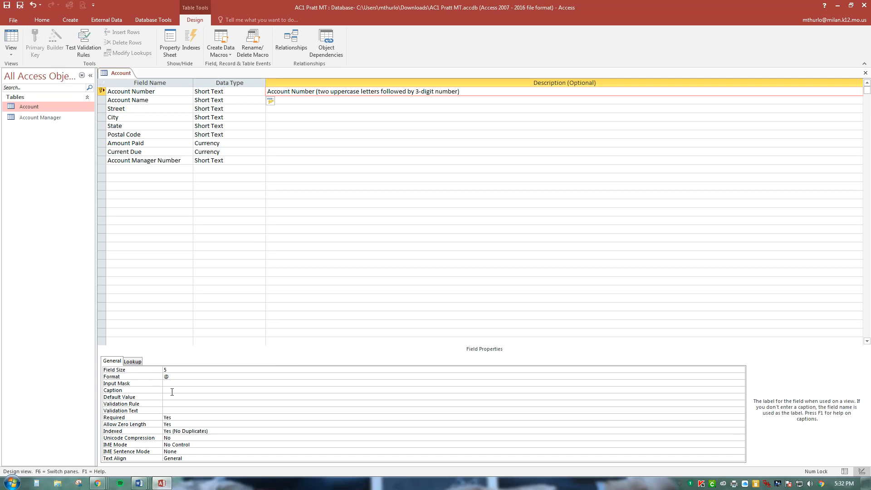
text(AC #)
- Set the field size of Account Name to 30 and of Street to 20
click(162, 100)
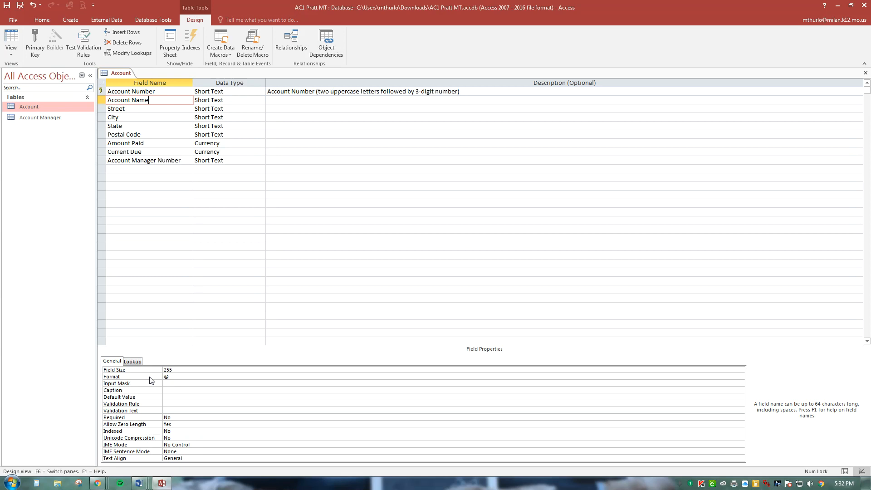
double_click(177, 370)
text(30)
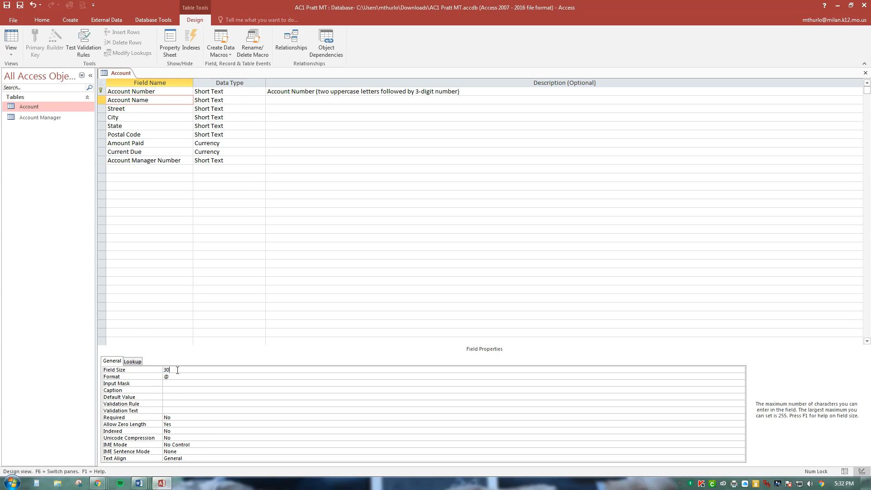
click(144, 111)
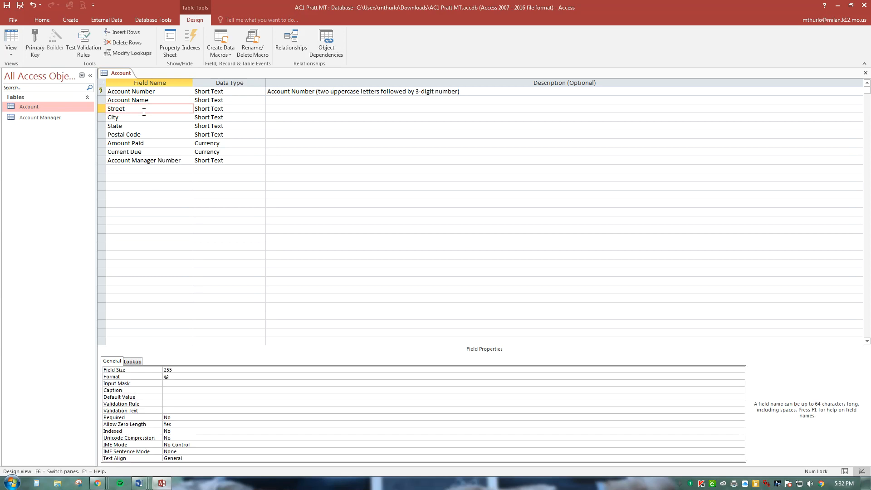
double_click(187, 369)
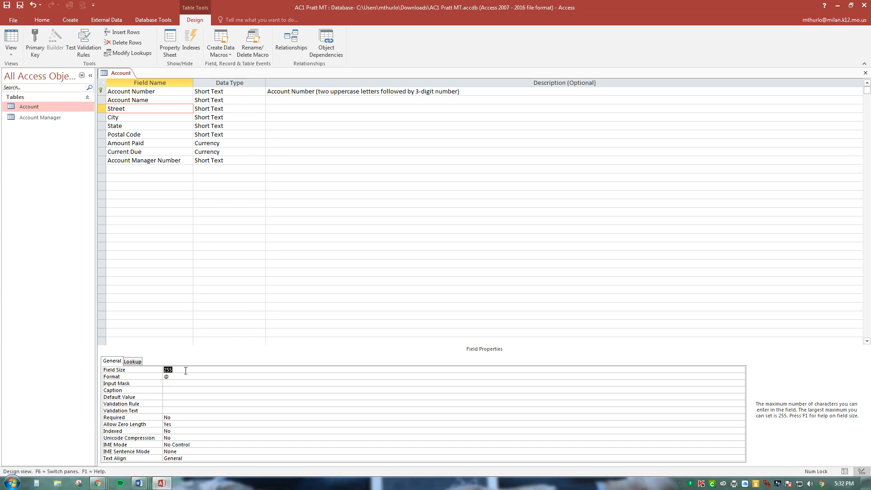
text(20)
- Set the field size of City to 20 and of State to 2
click(136, 117)
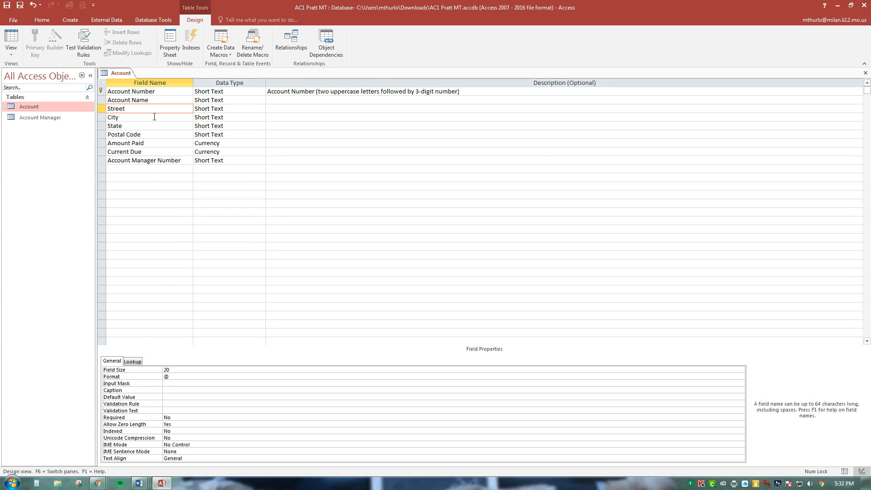
double_click(179, 371)
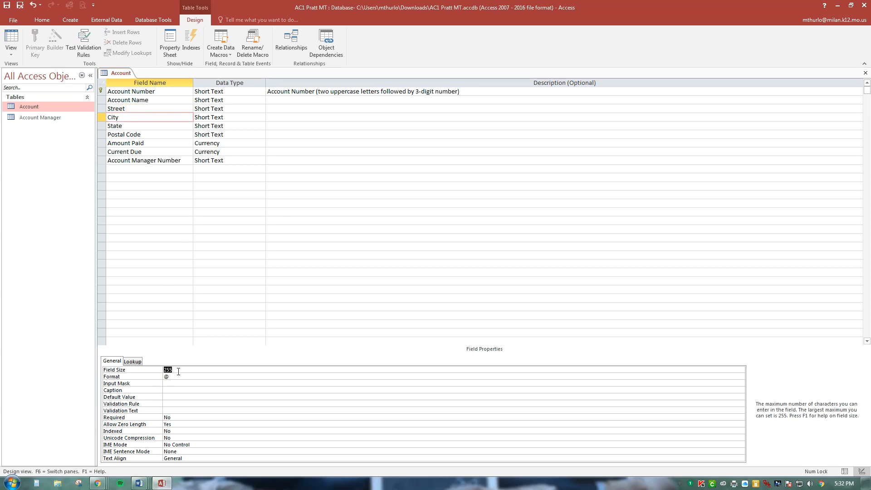
text(20)
click(169, 125)
double_click(178, 371)
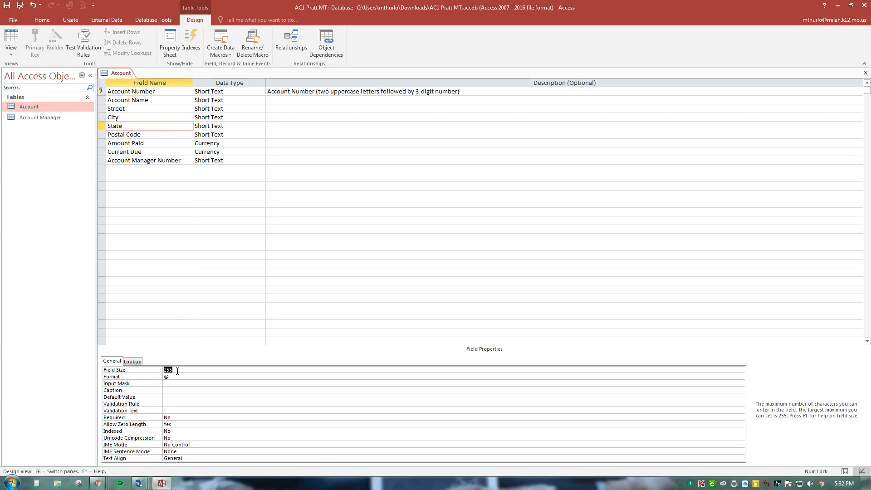
text(2)
- Set the field size of Postal Code to 5
click(138, 133)
click(178, 370)
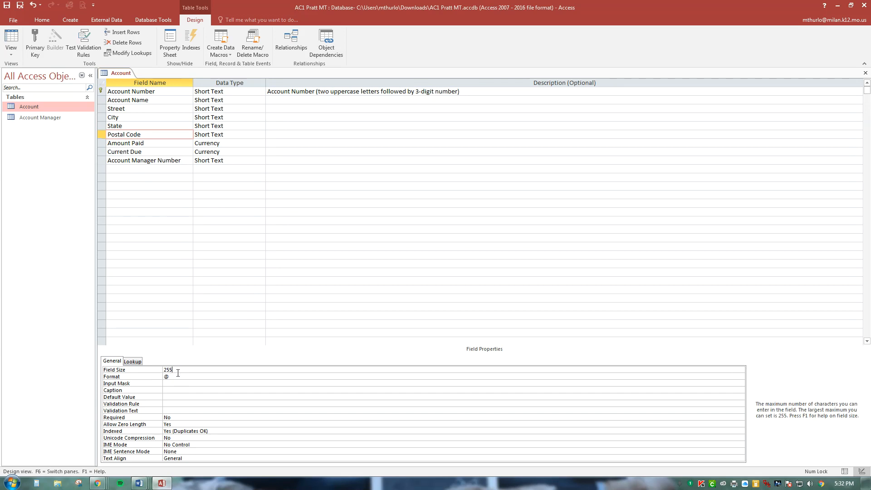
key(BackSpace)
key(BackSpace)
key(BackSpace)
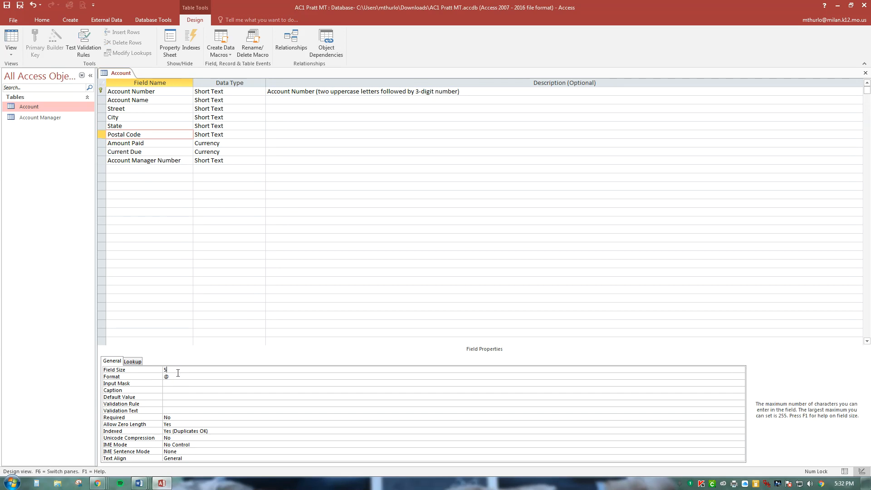
click(155, 143)
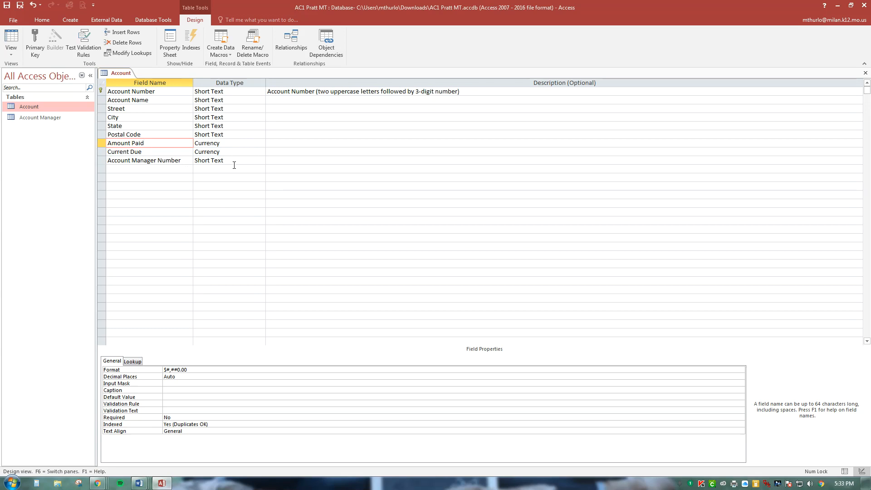
- Set Account Manager Number's field size to 2 and its description to "Account Manager Number (number of account manager for account)"
click(164, 161)
click(177, 370)
double_click(177, 370)
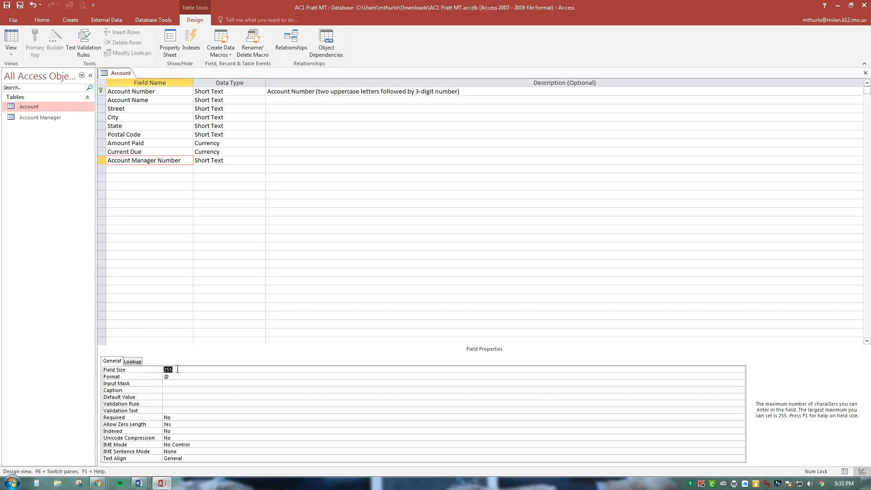
text(2)
click(285, 161)
text(A)
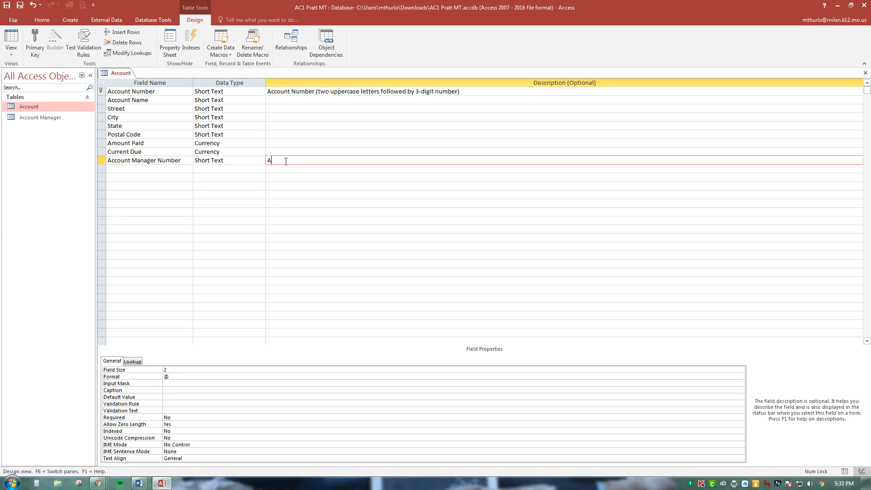
text(ccount Manager Number (number of account )
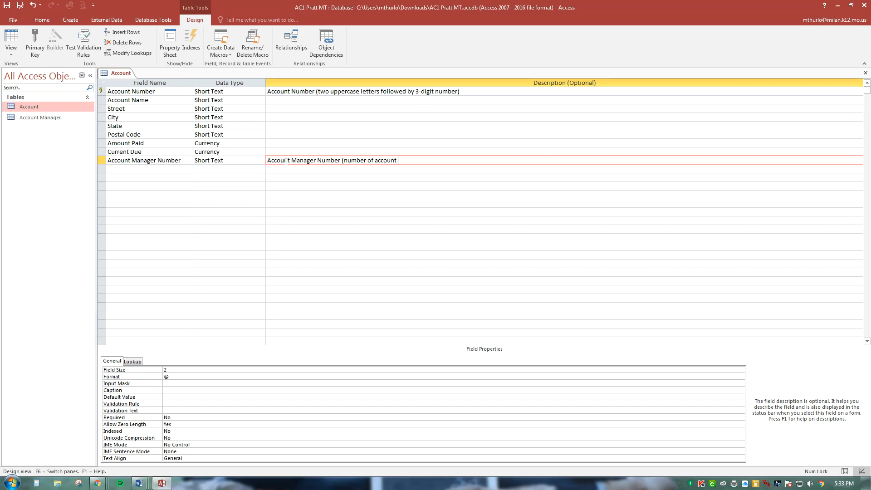
text(manager for account))
- Save the Account table design, accepting the shortened field sizes, and show the table in Datasheet View
click(6, 6)
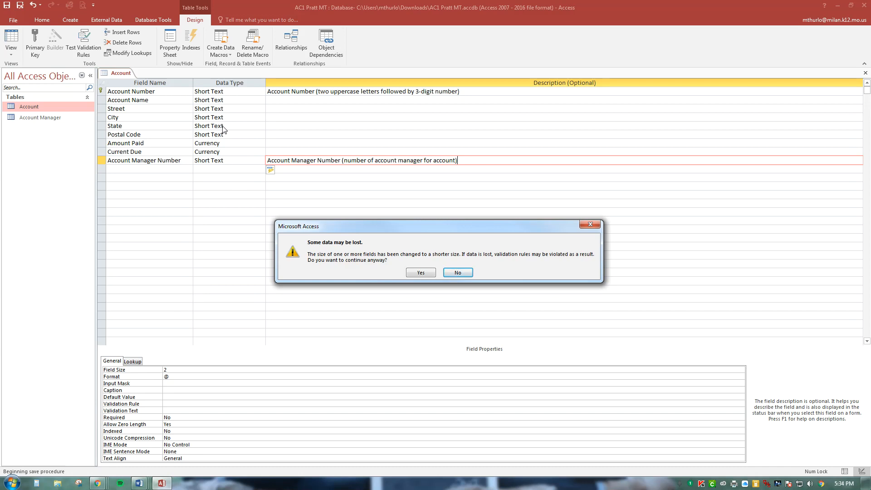
click(425, 273)
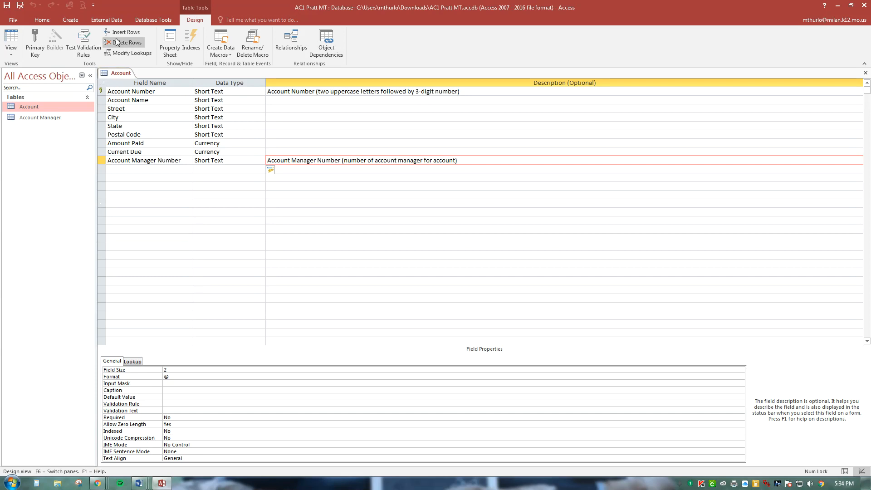
click(13, 51)
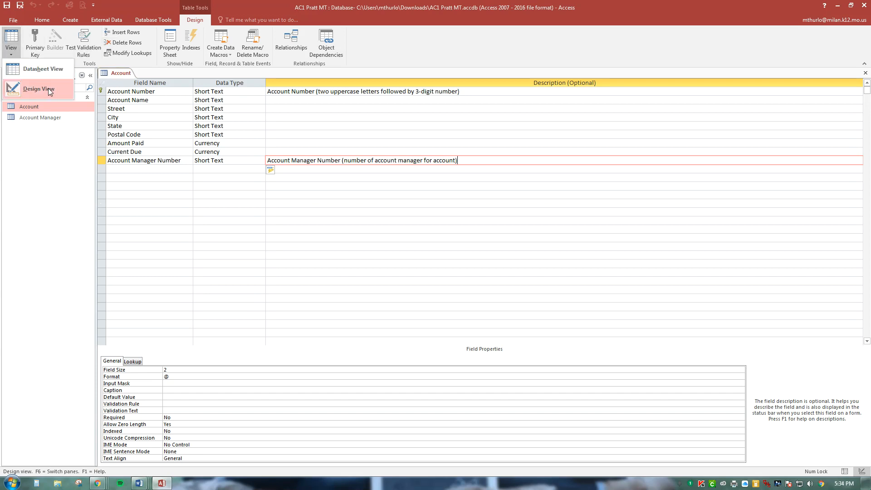
click(49, 69)
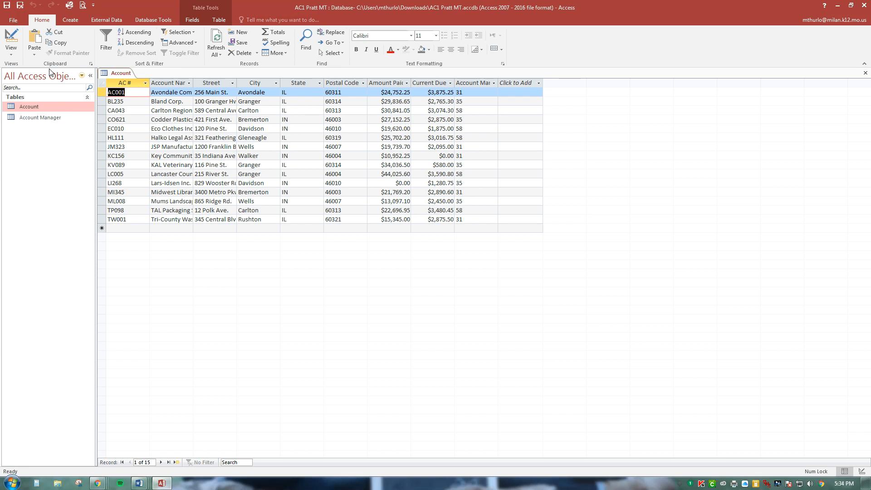
- Fit every column of the Account datasheet, from AC # to Account Manager Number, to its contents
double_click(149, 83)
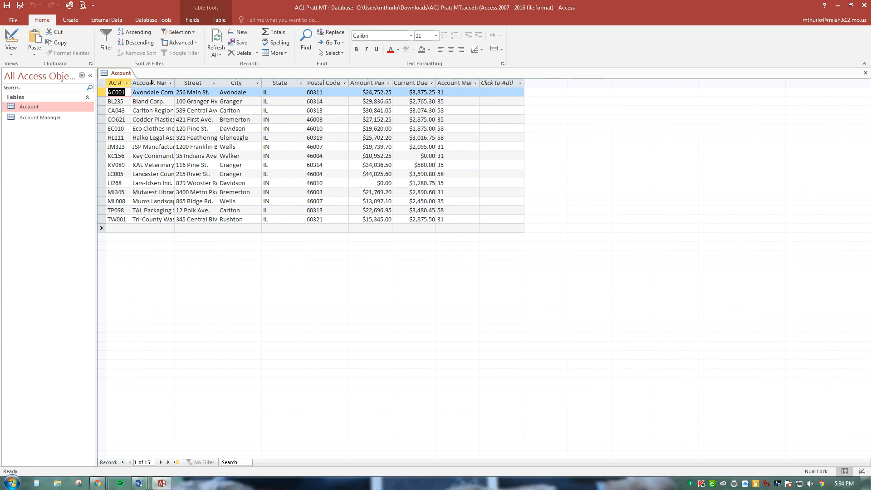
double_click(175, 83)
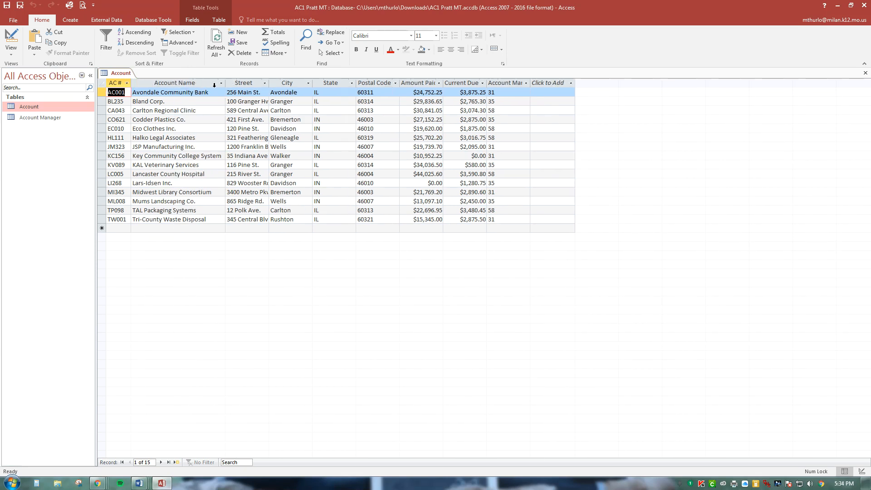
double_click(271, 82)
double_click(326, 83)
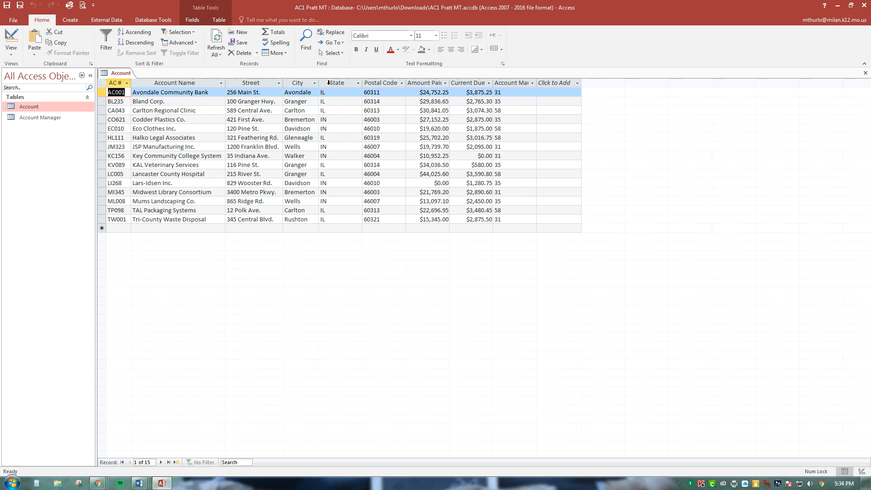
double_click(363, 83)
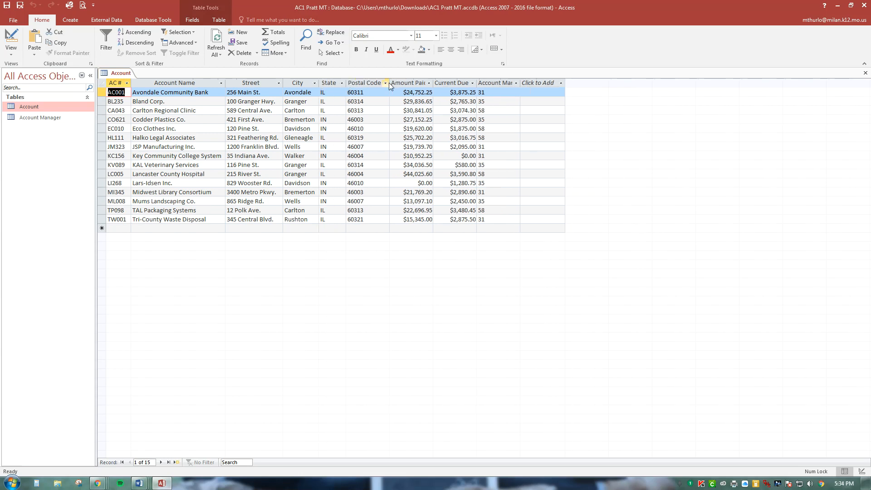
double_click(390, 83)
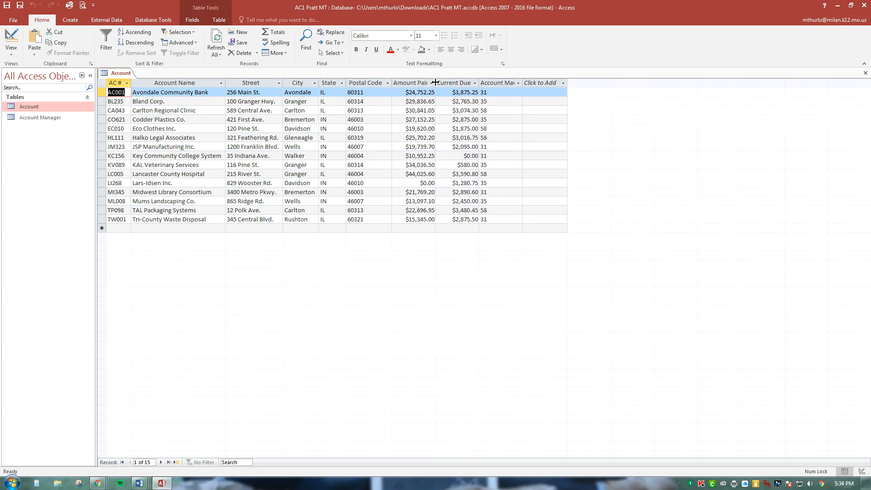
double_click(435, 83)
double_click(484, 83)
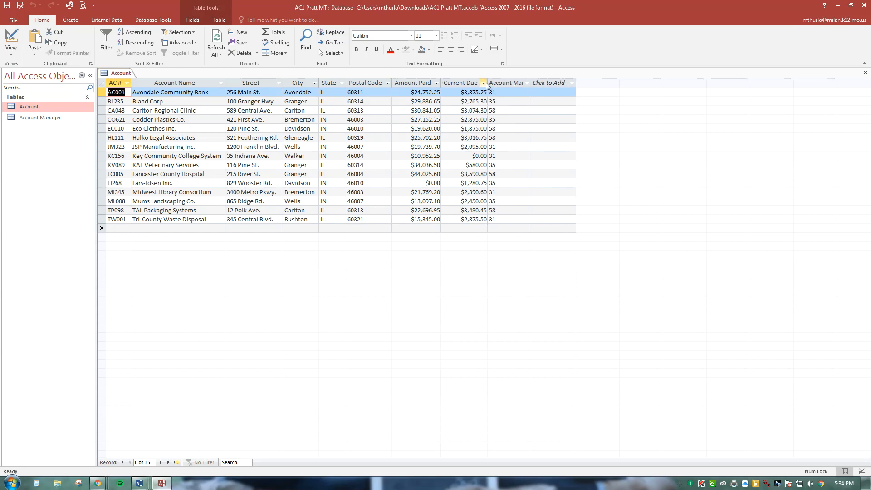
double_click(531, 83)
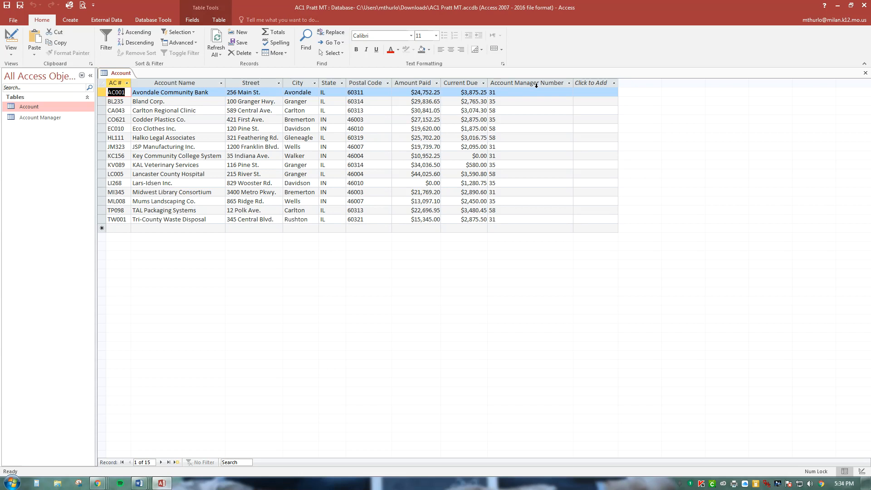
- Return to Design View, give Account Manager Number the caption "AM #", and save the table
click(14, 49)
click(42, 91)
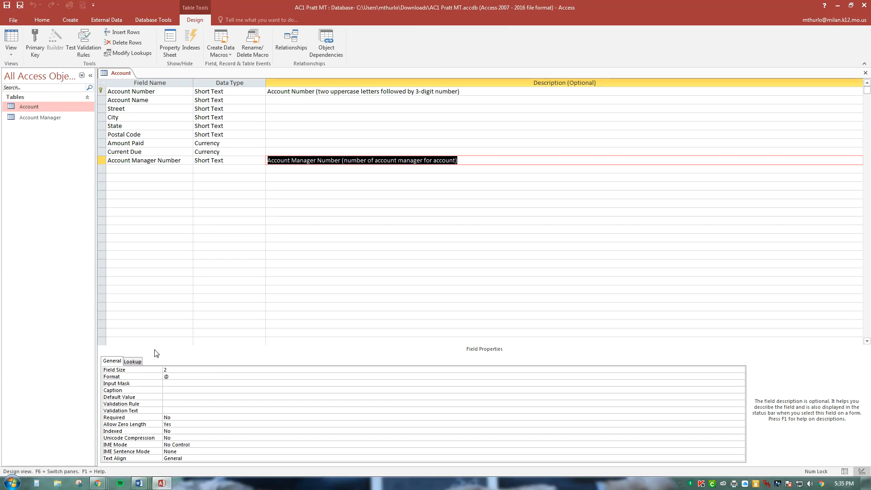
click(167, 391)
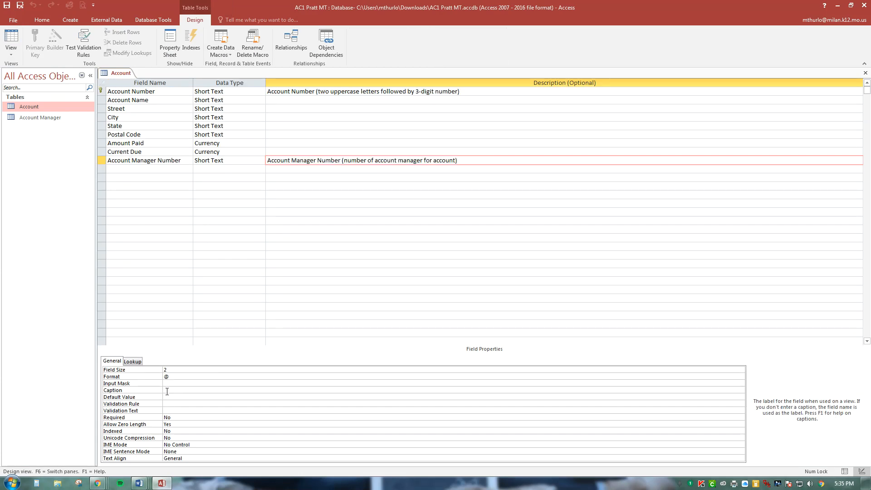
text(AM)
click(7, 5)
- Fit the AM # column to its contents in Datasheet View and close the Account table, saving its layout
click(14, 47)
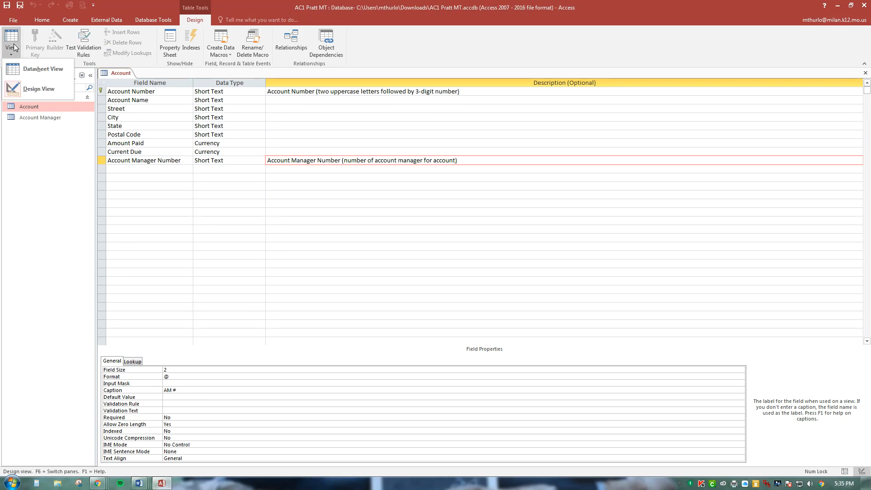
click(27, 68)
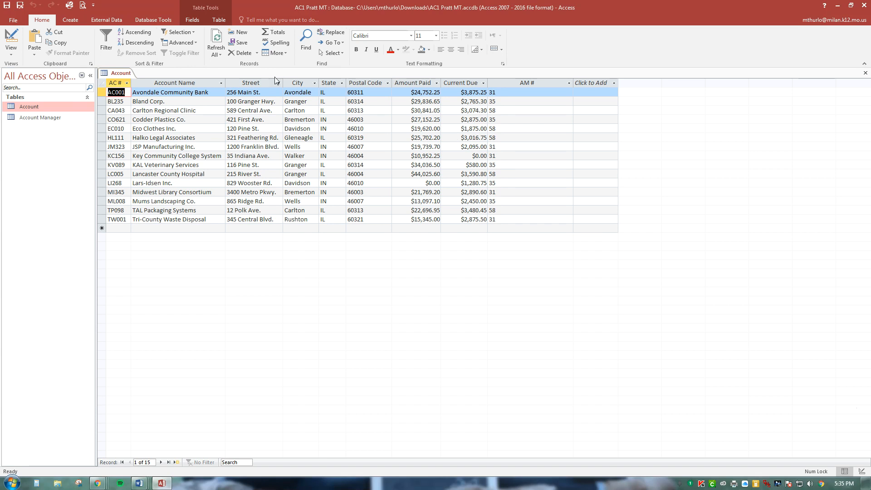
double_click(573, 83)
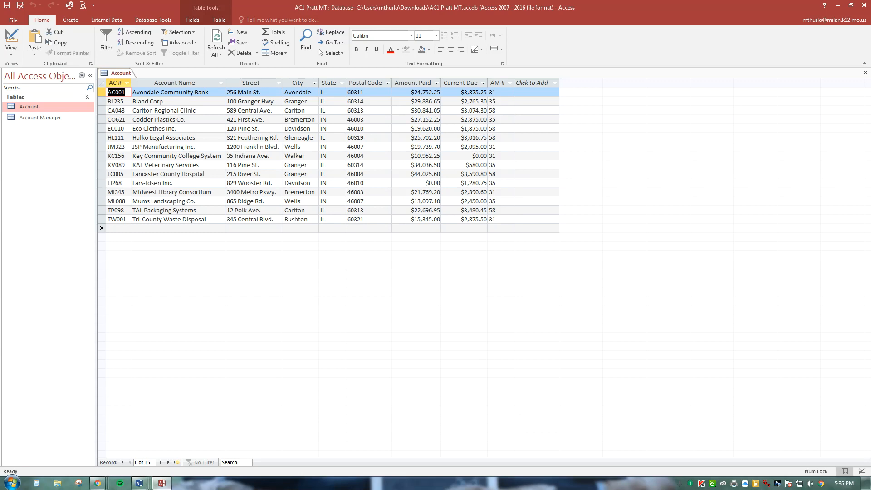
click(865, 72)
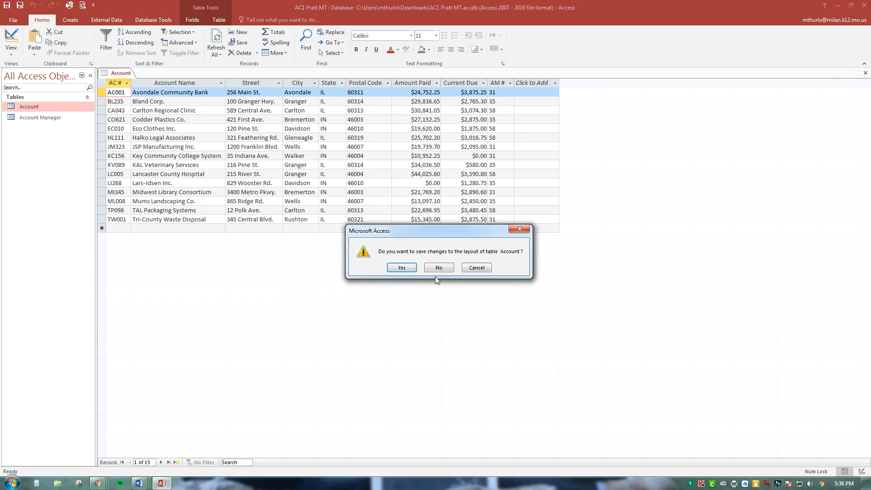
click(400, 269)
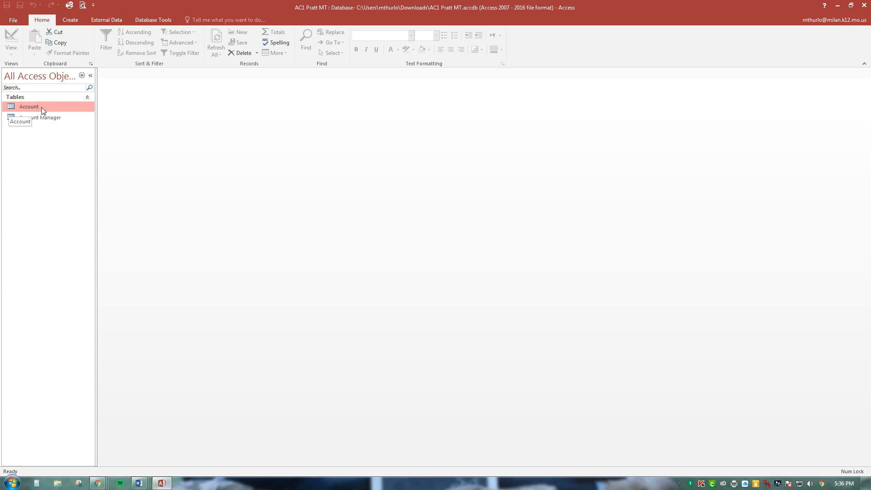
- Start a Simple Query Wizard query on the Account table with Account Number, Account Name, Amount Paid, Current Due and Account Manager Number
click(72, 21)
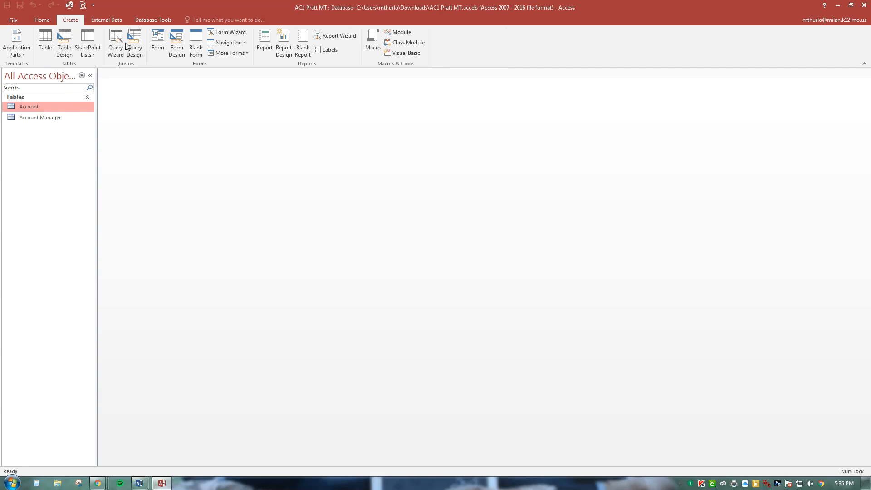
click(120, 53)
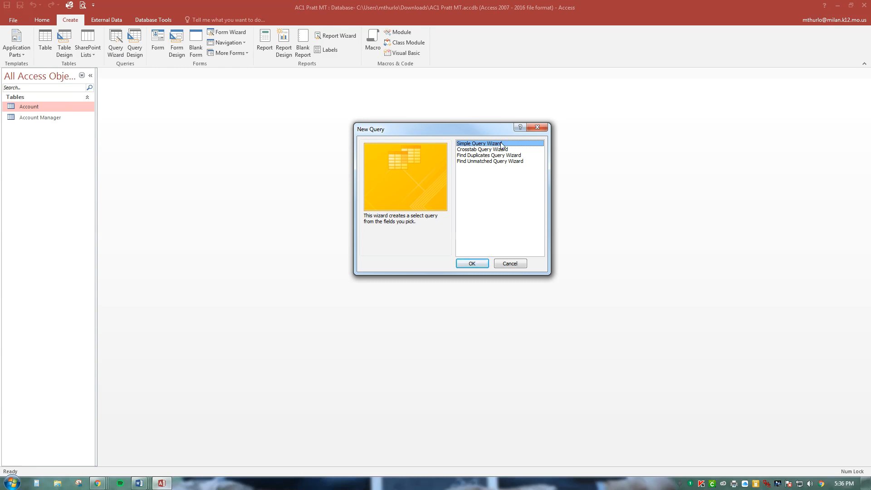
click(471, 263)
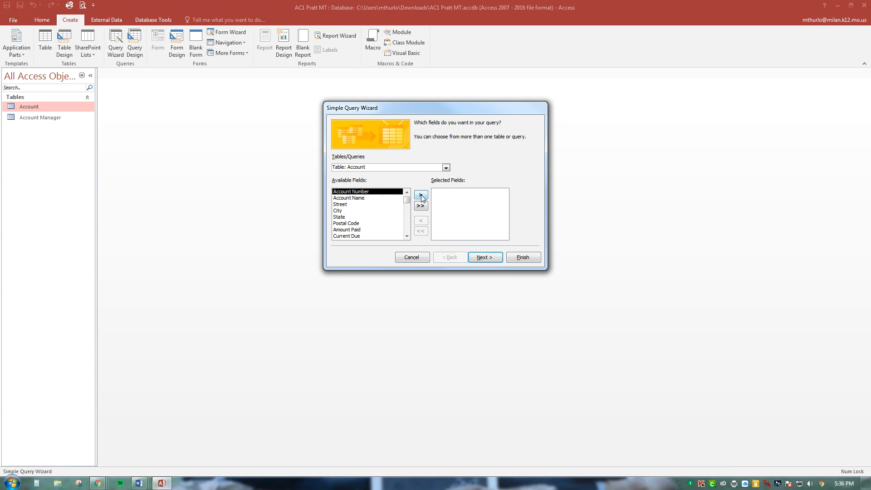
double_click(379, 195)
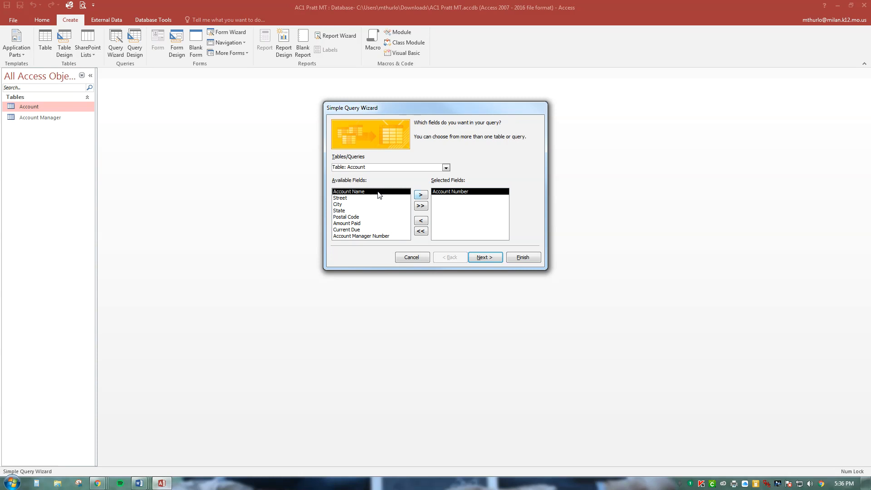
double_click(374, 196)
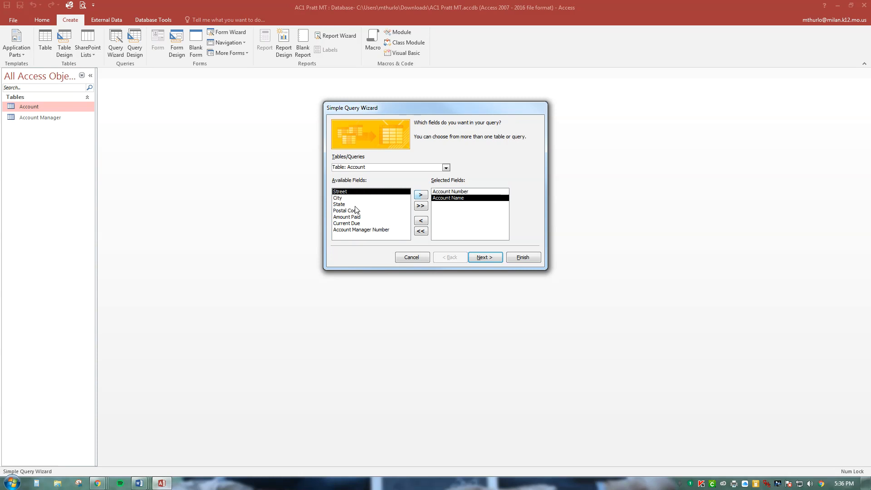
click(365, 217)
double_click(366, 217)
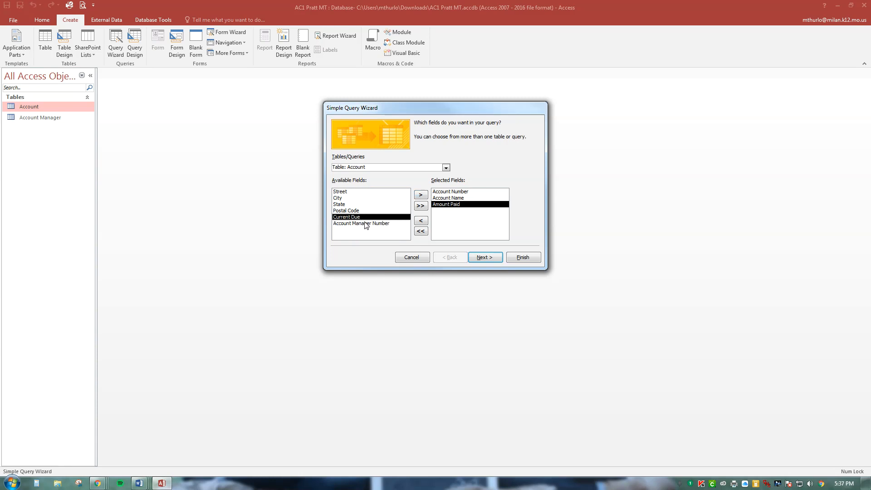
double_click(366, 217)
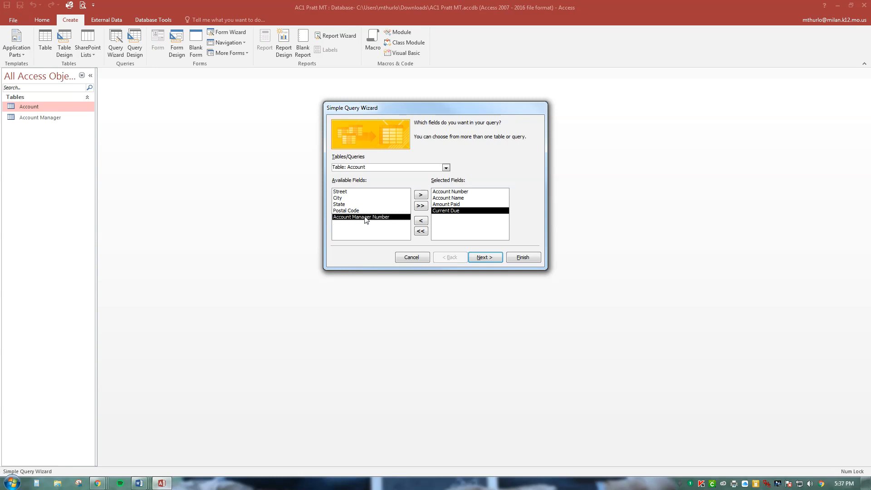
double_click(380, 219)
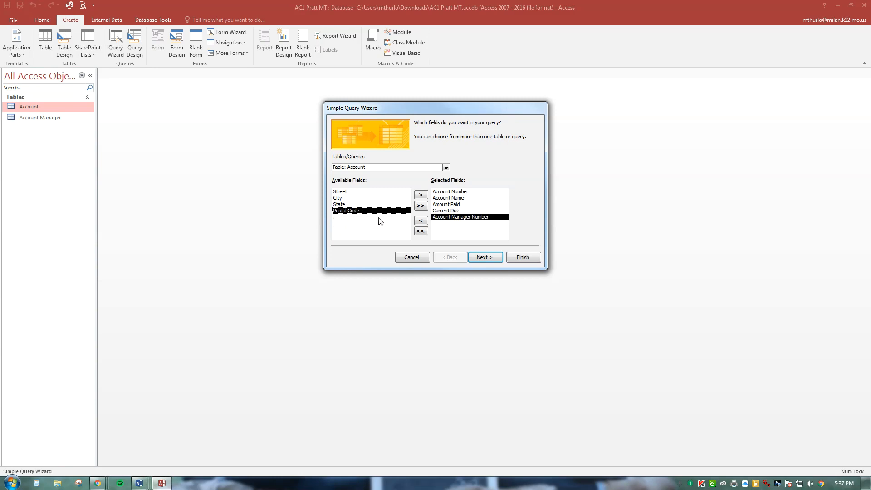
- Finish the wizard as a detail query titled Account Query, opened to view its information, and close the query
click(478, 259)
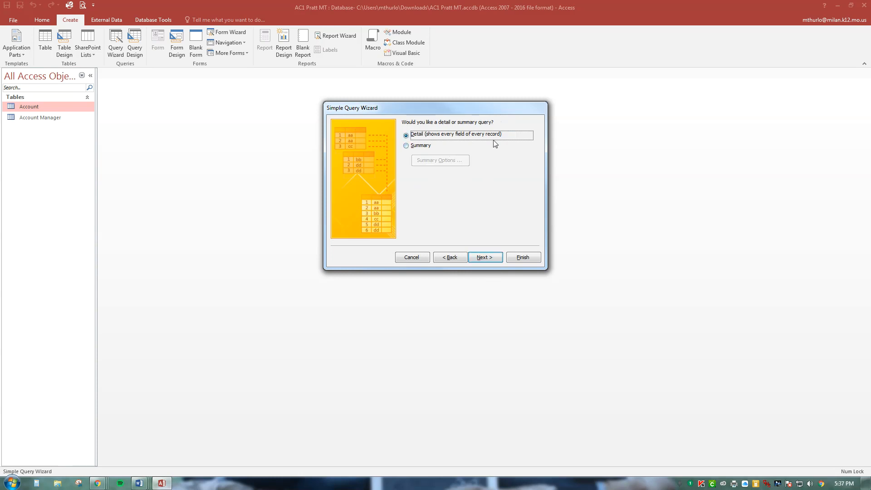
click(491, 260)
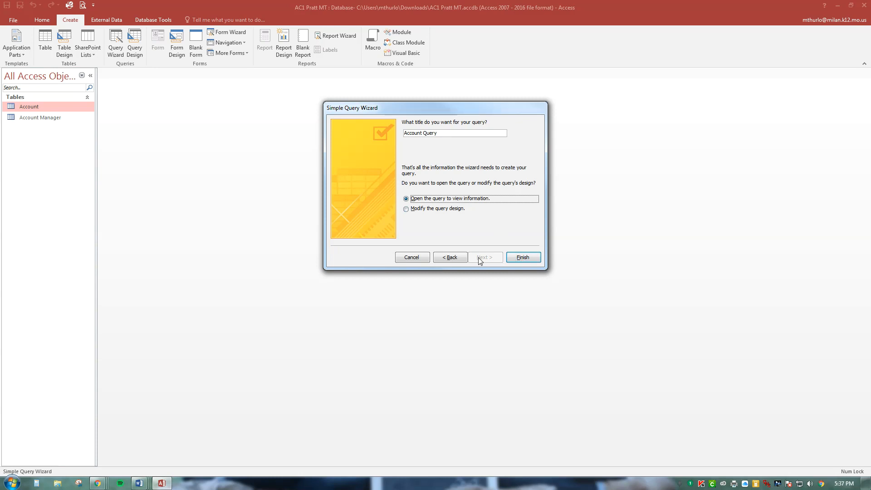
click(530, 259)
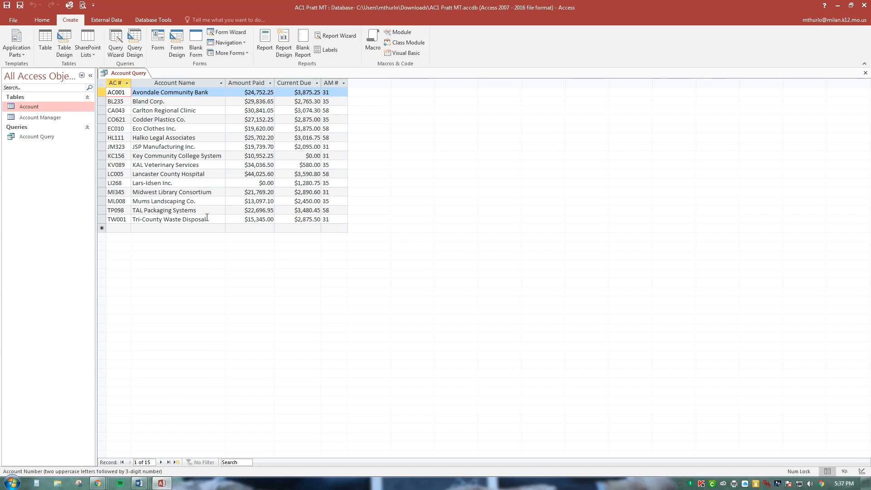
click(866, 75)
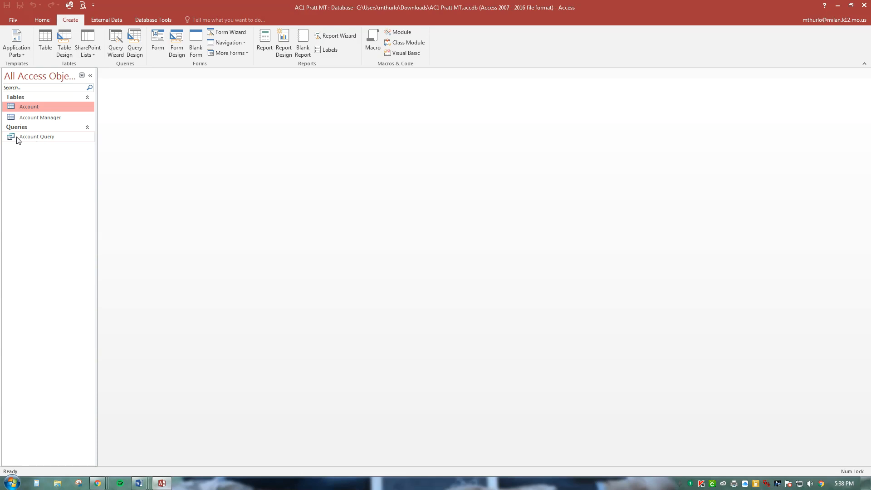
- Open Account Query in Design View and enlarge the Account field list until all its fields fit
right_click(20, 138)
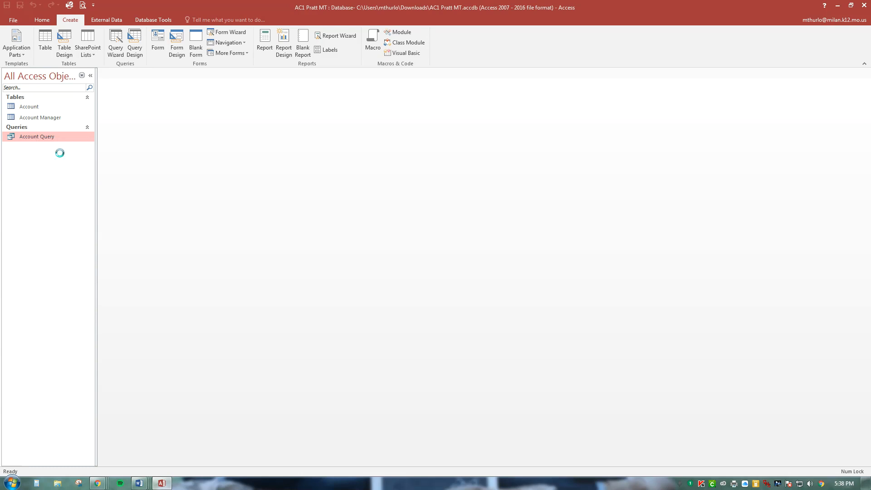
click(60, 153)
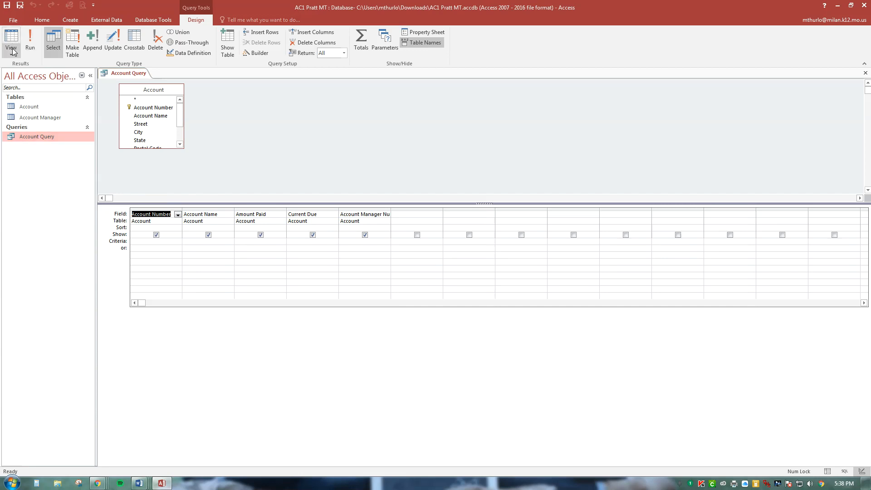
click(12, 50)
click(59, 137)
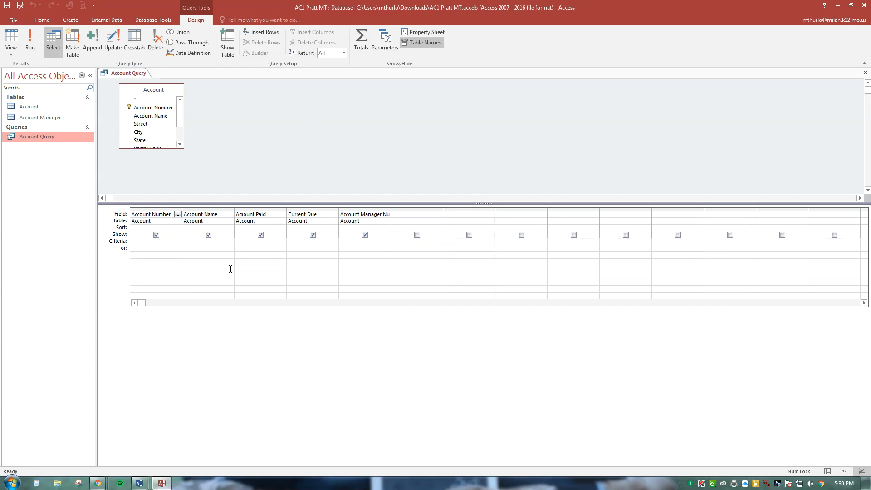
drag(184, 150, 234, 189)
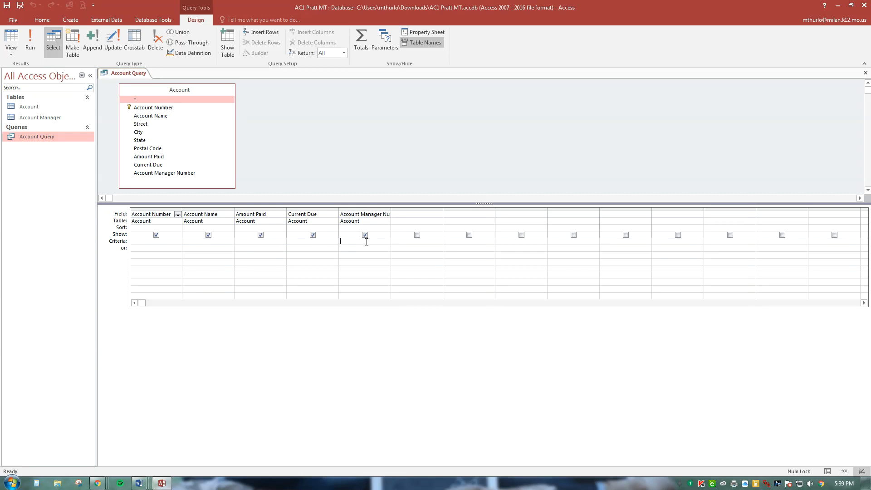
- Run Account Query with the criterion 35 for Account Manager Number, and close it without saving the design change
text(35)
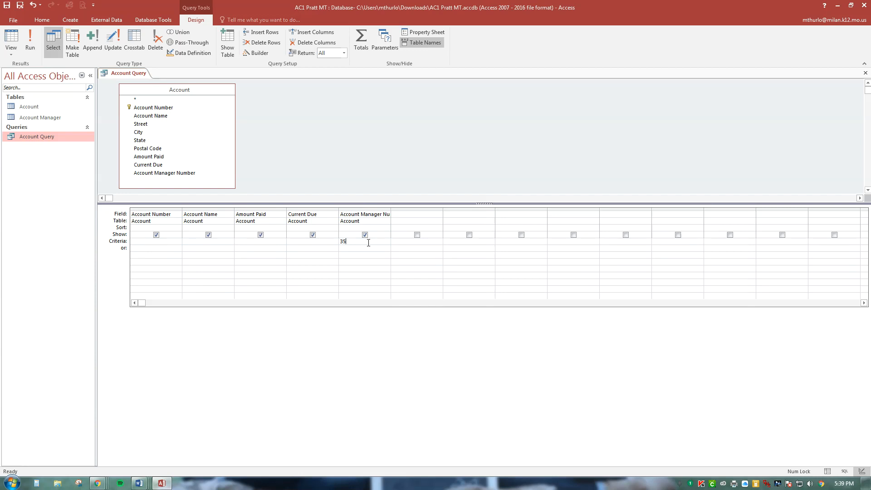
click(29, 44)
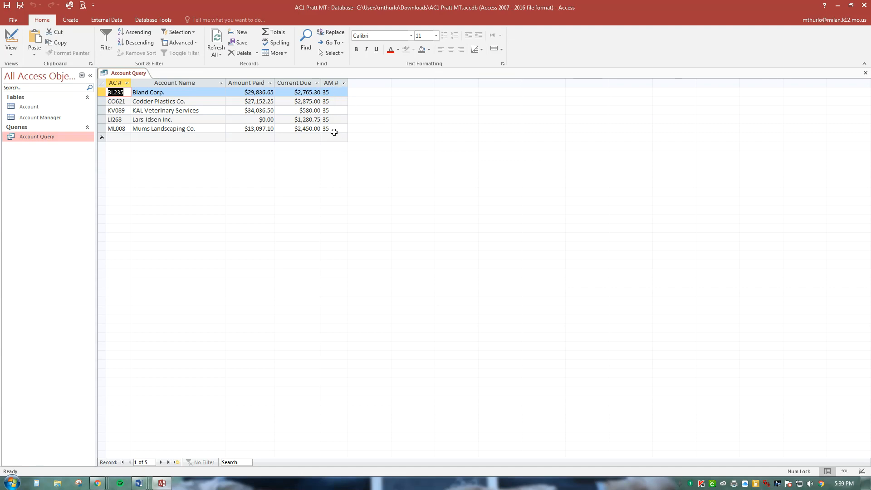
click(866, 73)
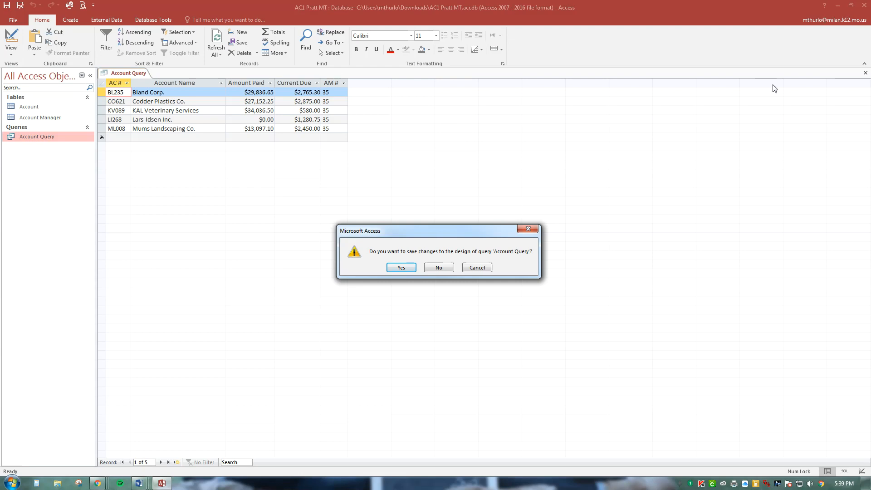
click(446, 271)
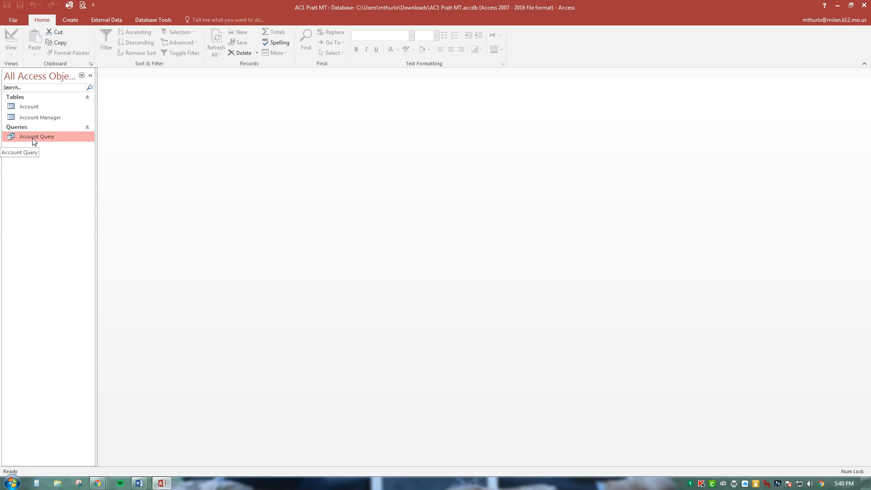
- Check Account Query in Print Preview and close the preview
click(14, 21)
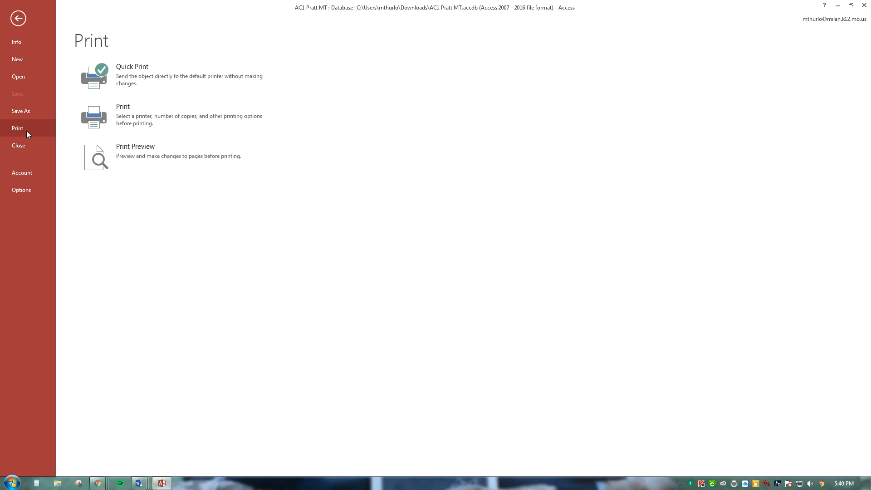
click(196, 169)
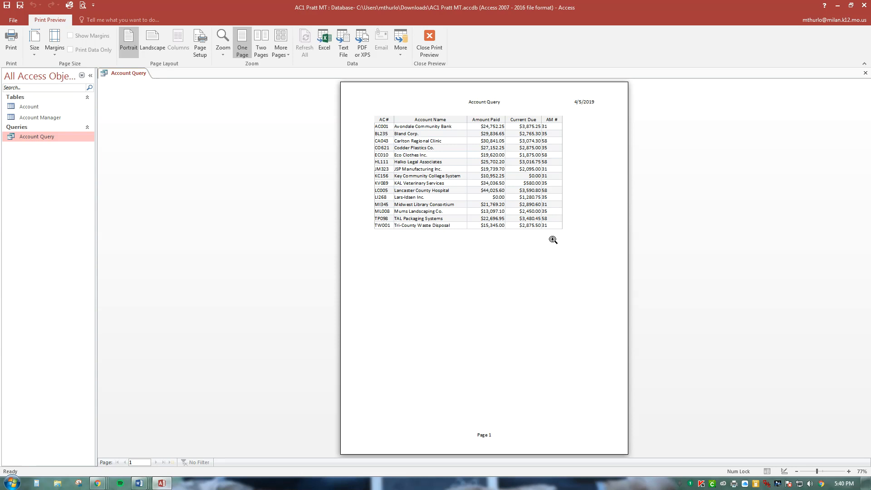
click(433, 47)
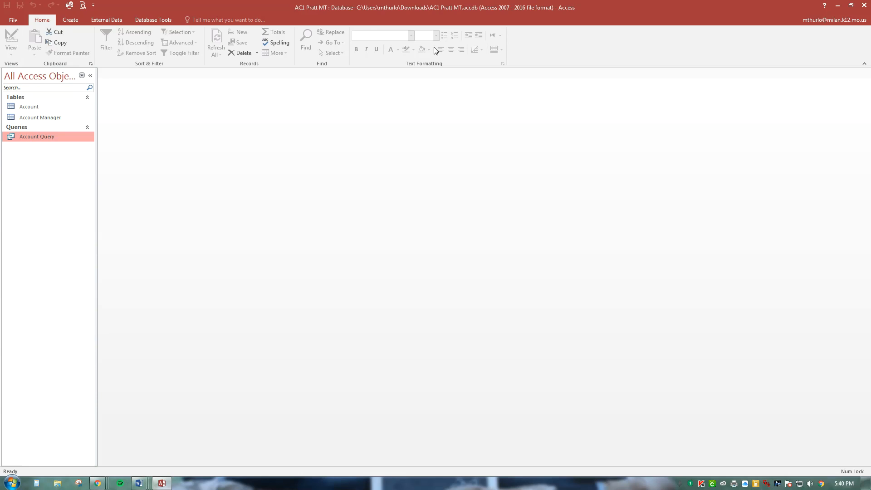
- Create a form based on the Account table and page forward to its third record
click(36, 107)
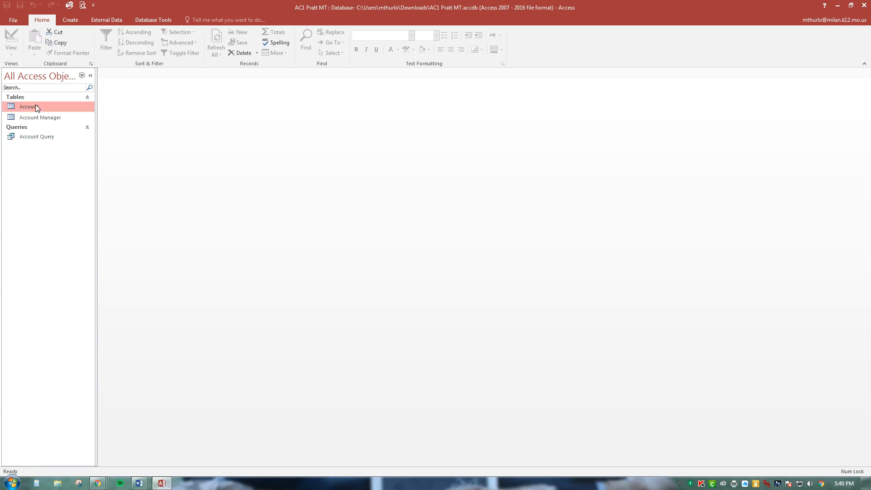
click(75, 22)
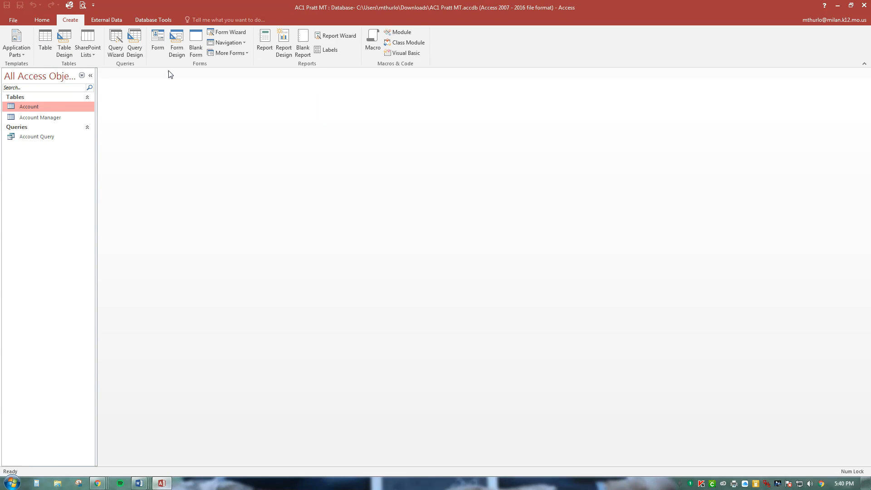
click(162, 52)
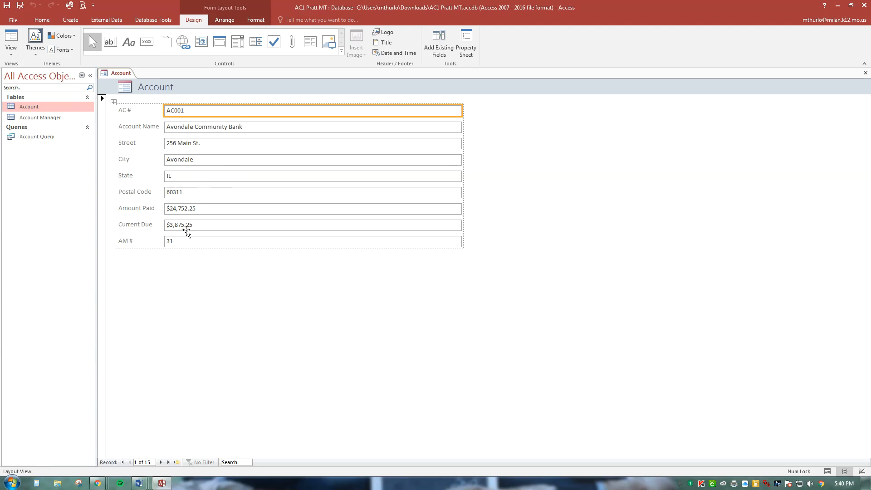
click(162, 463)
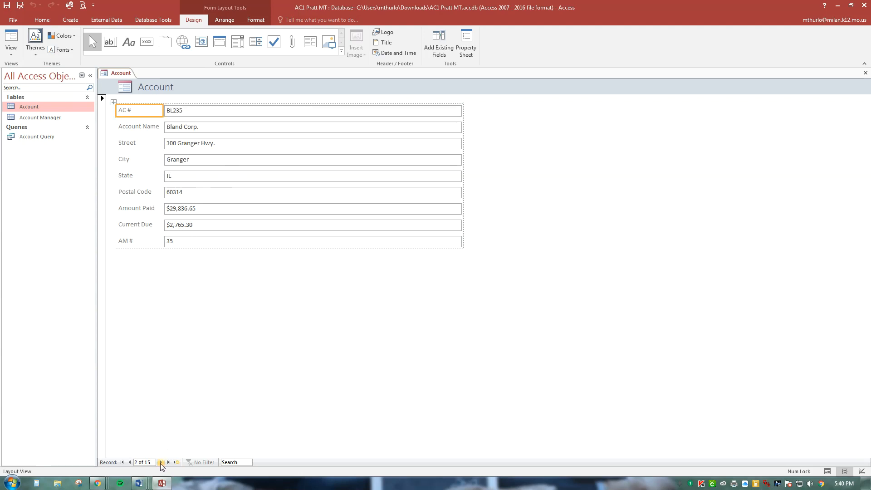
click(161, 463)
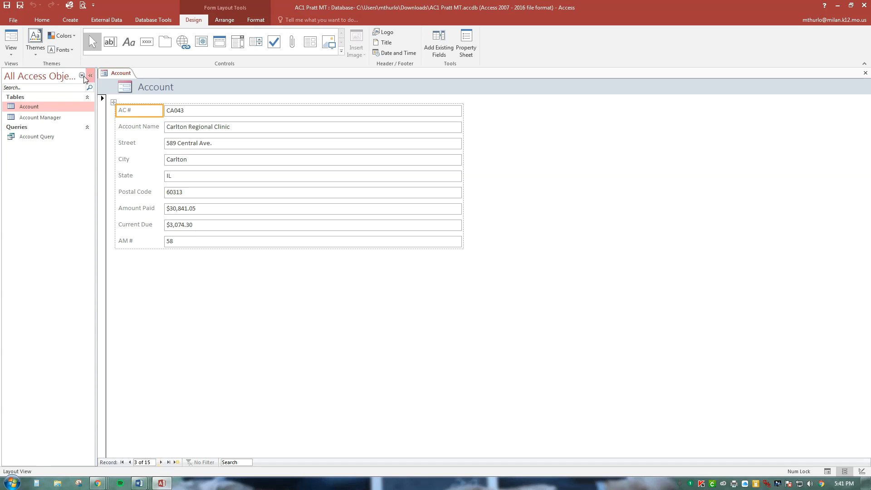
- Save the new form as Account Form and close it
click(7, 6)
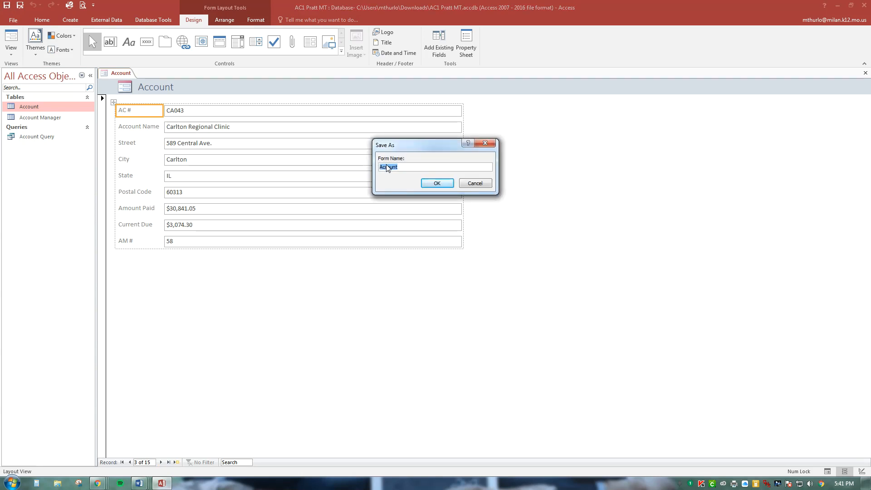
key(End)
text(Form)
click(440, 184)
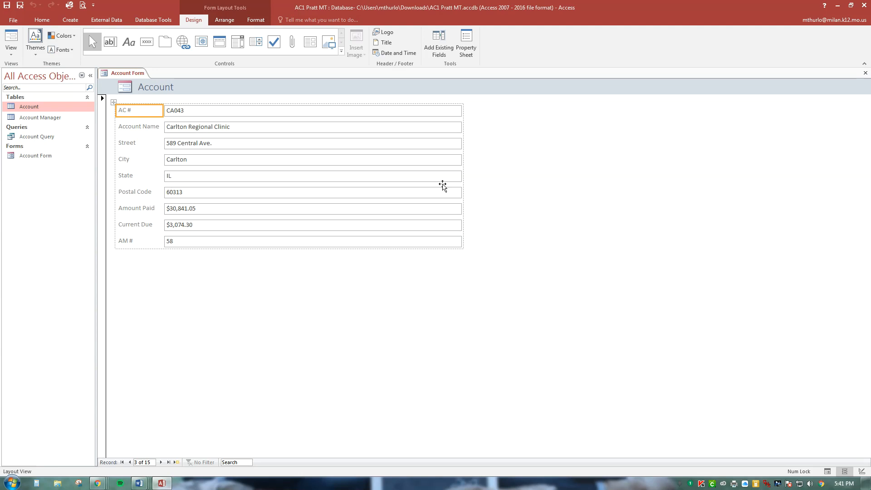
click(866, 73)
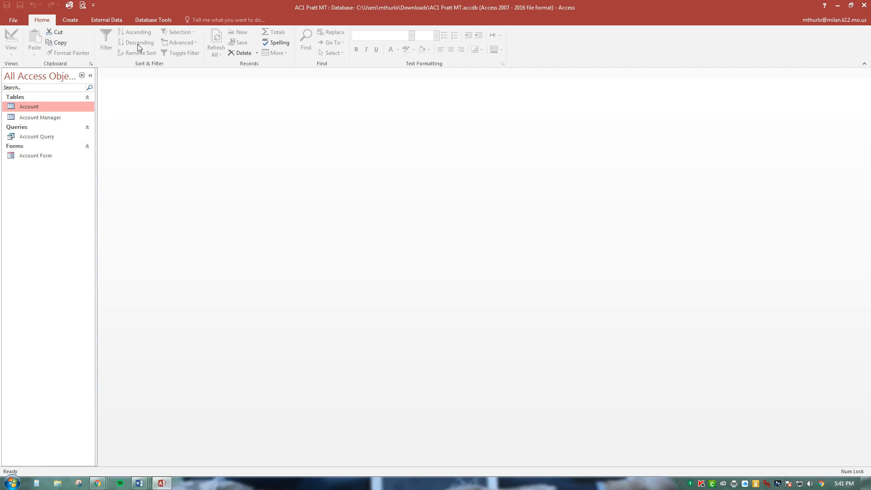
- Create a report based on the Account table and save it as Account Financial Report
click(69, 20)
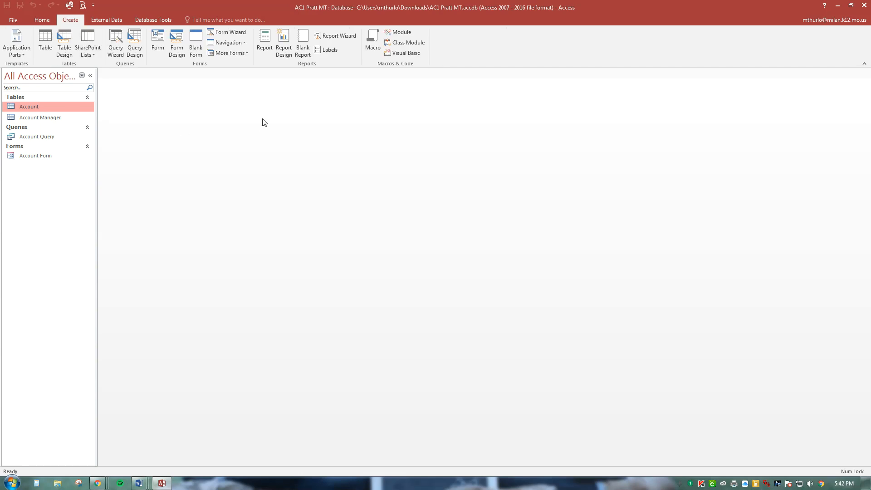
click(265, 44)
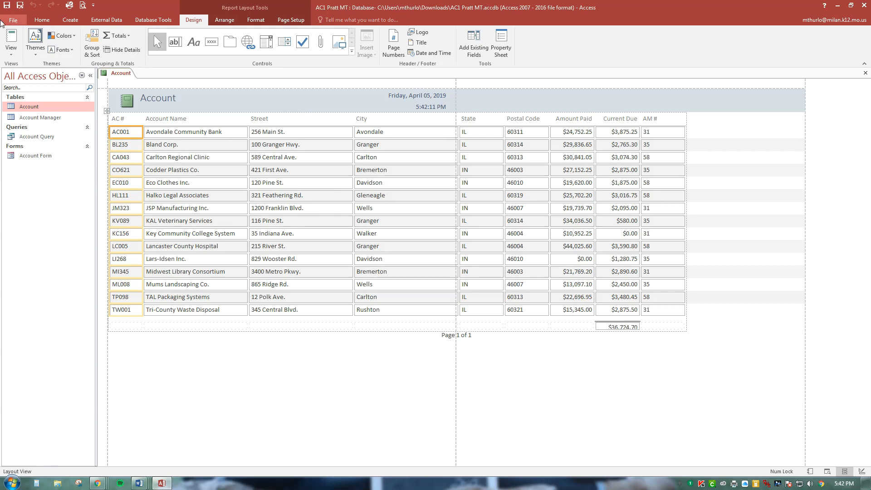
click(7, 5)
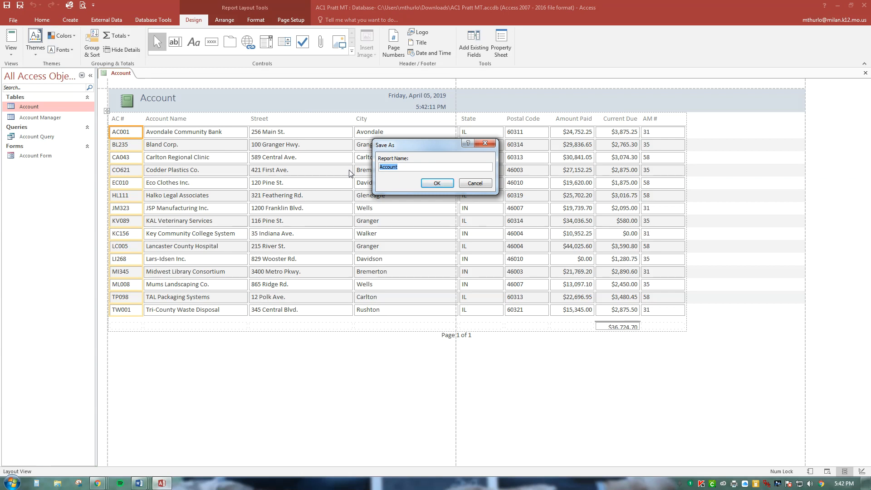
click(411, 166)
text(m)
text( Financial Repo)
text(rt)
click(444, 184)
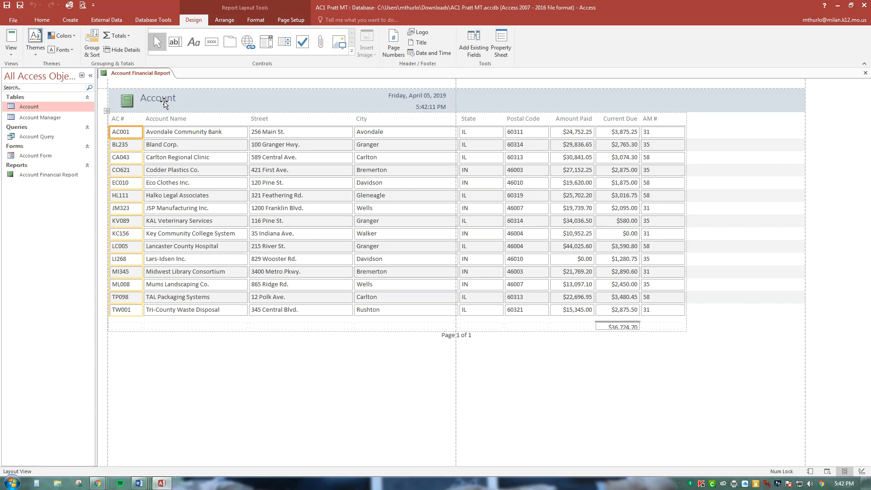
- Change the report's title to Account Financial Report
click(165, 102)
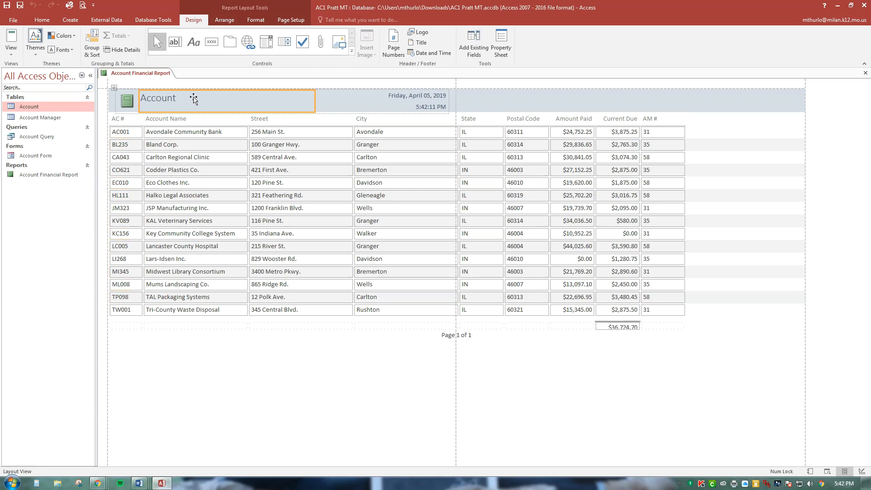
right_click(194, 99)
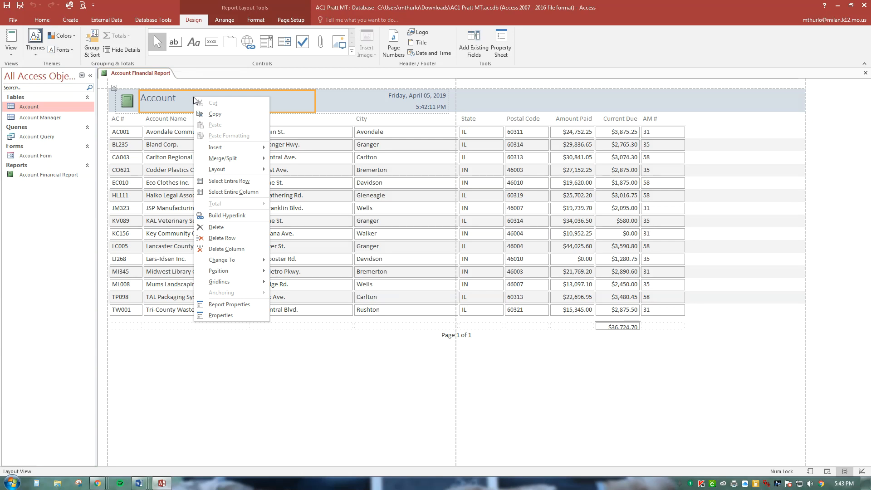
click(186, 100)
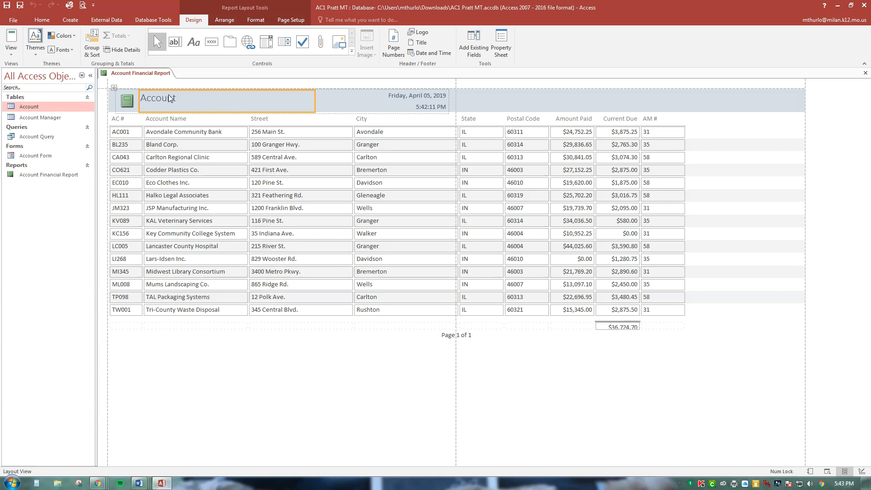
double_click(185, 99)
click(186, 100)
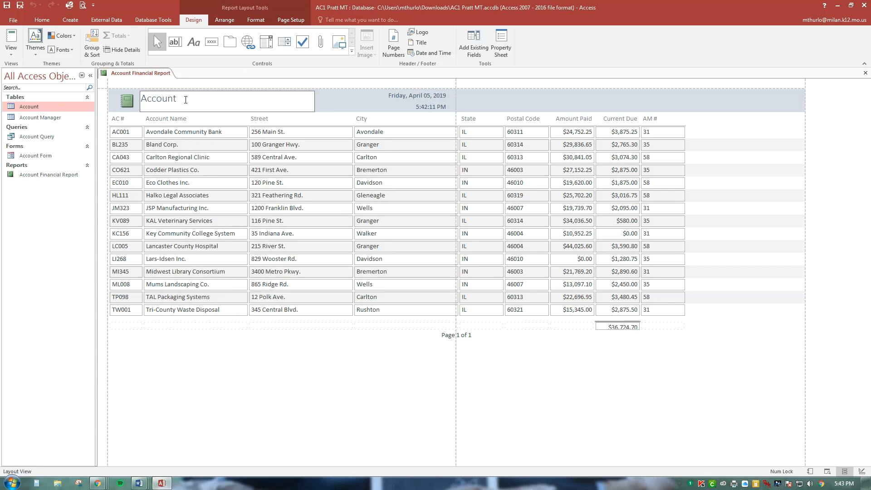
text(Financial Report)
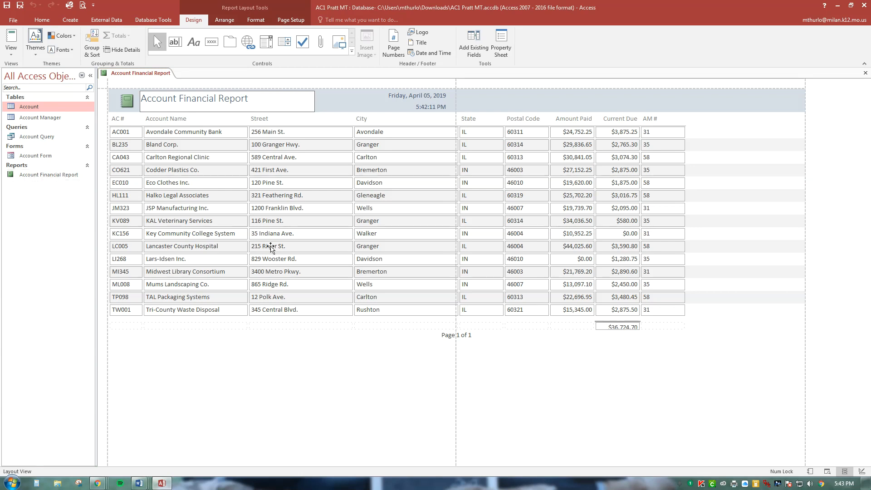
- Delete the entire Street, City, State and Postal Code columns from the report
click(281, 120)
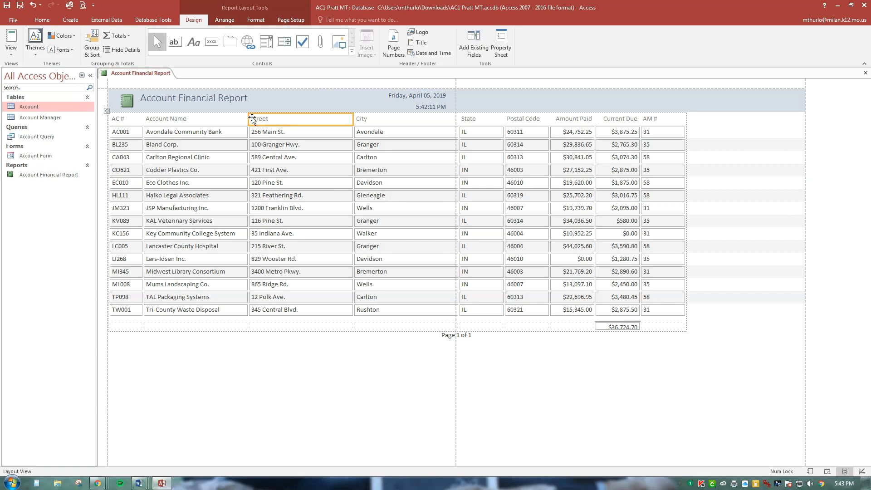
shift+click(383, 121)
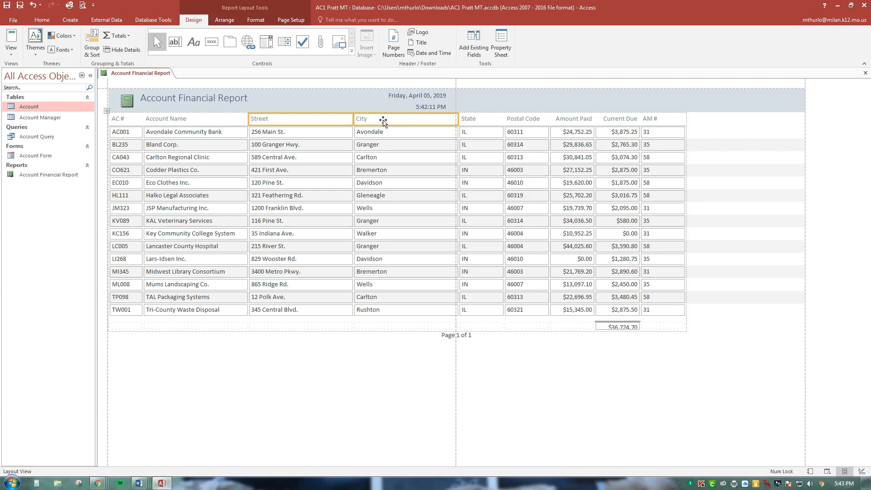
shift+click(482, 120)
shift+click(525, 120)
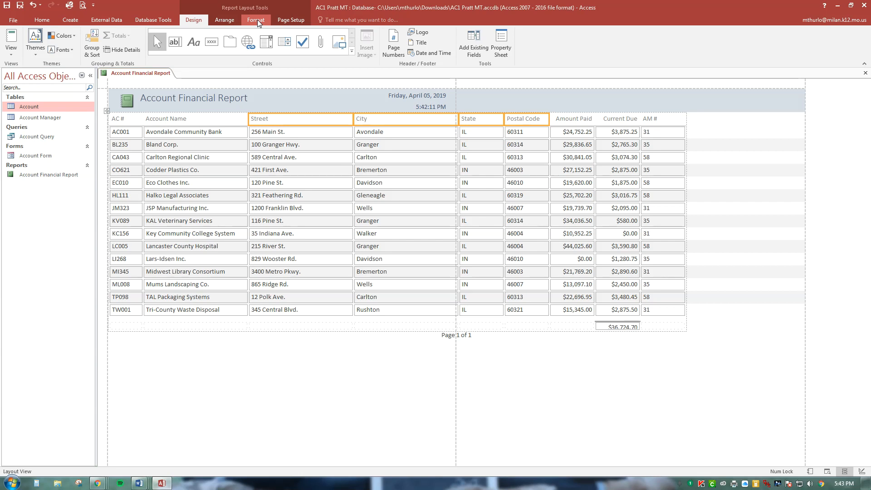
click(232, 22)
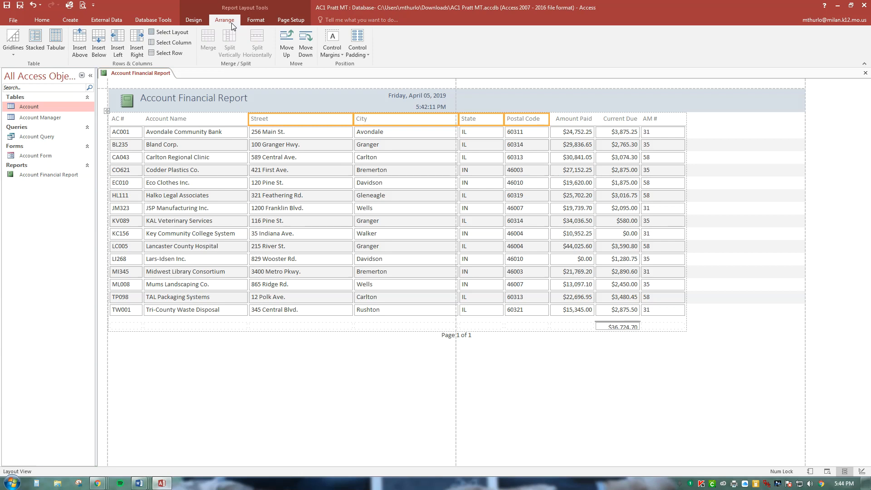
click(165, 41)
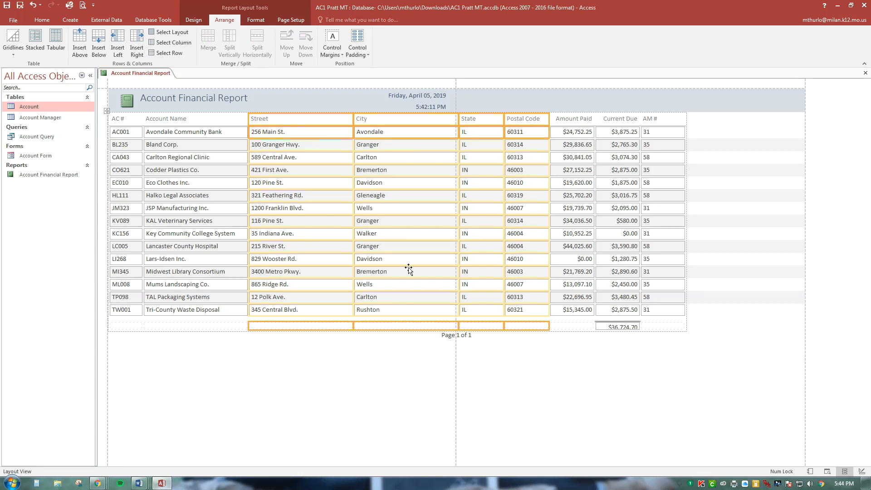
key(Delete)
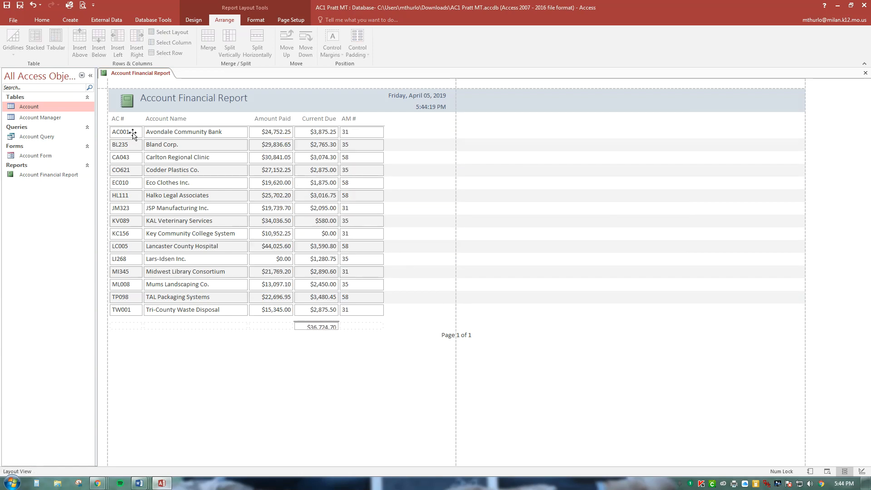
- Change the AC # column heading to Account Manager Number, then make the heading taller and its column narrower so the text wraps
click(121, 121)
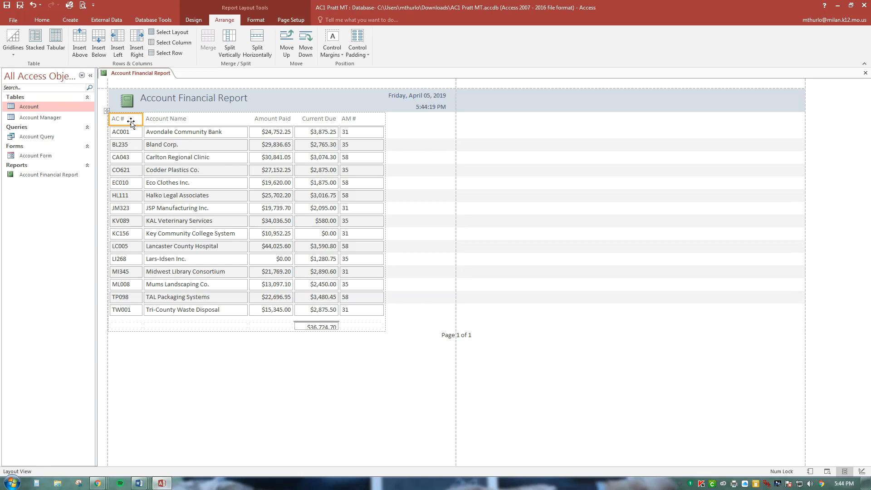
click(131, 121)
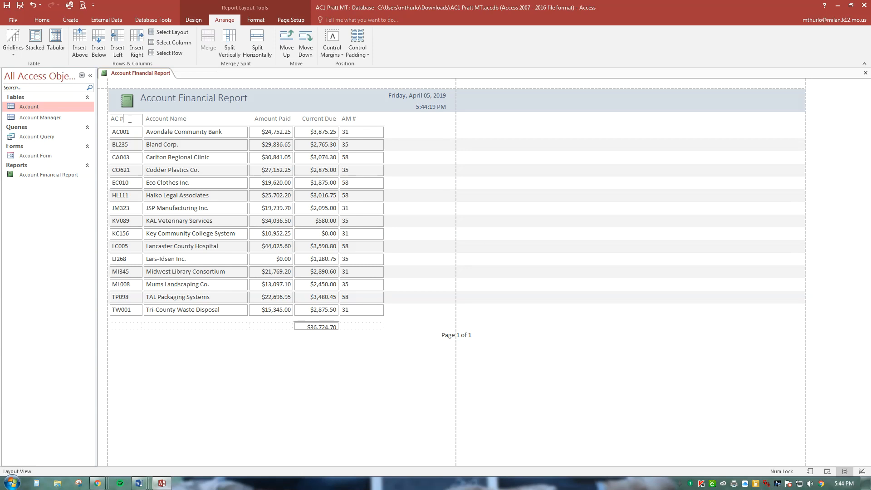
key(BackSpace)
key(BackSpace)
key(BackSpace)
text(ccount Manager Num)
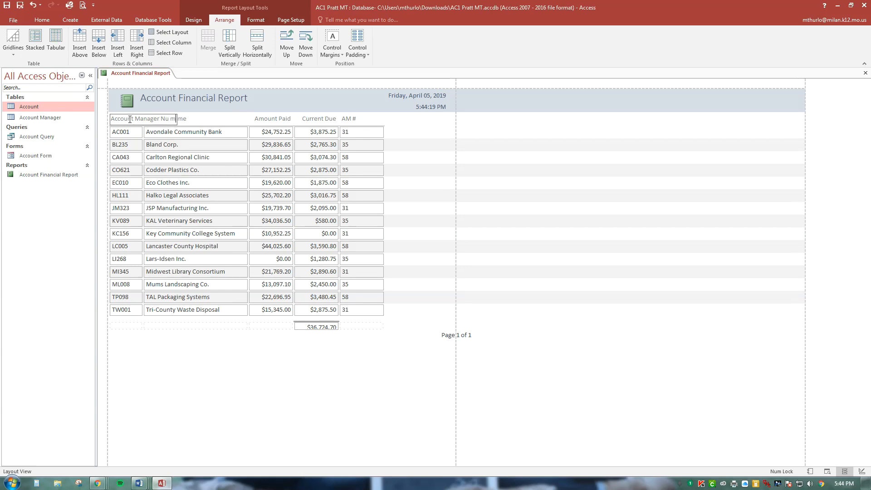
key(BackSpace)
text(mber)
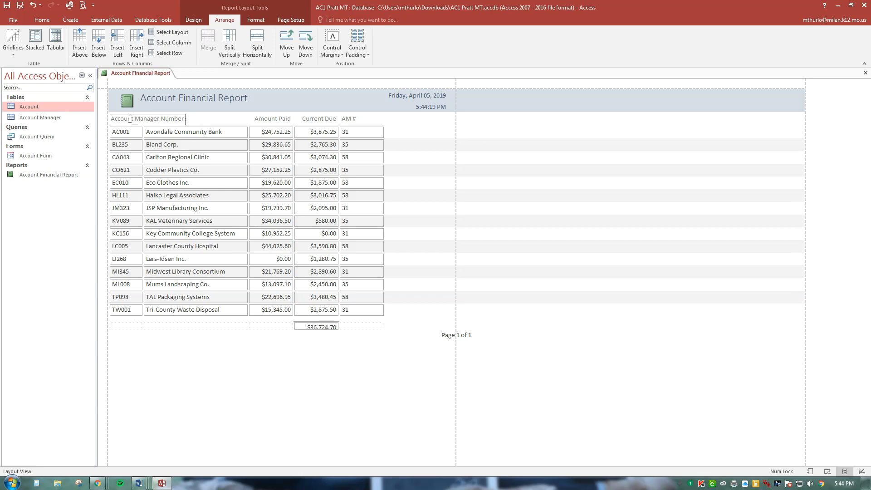
key(Return)
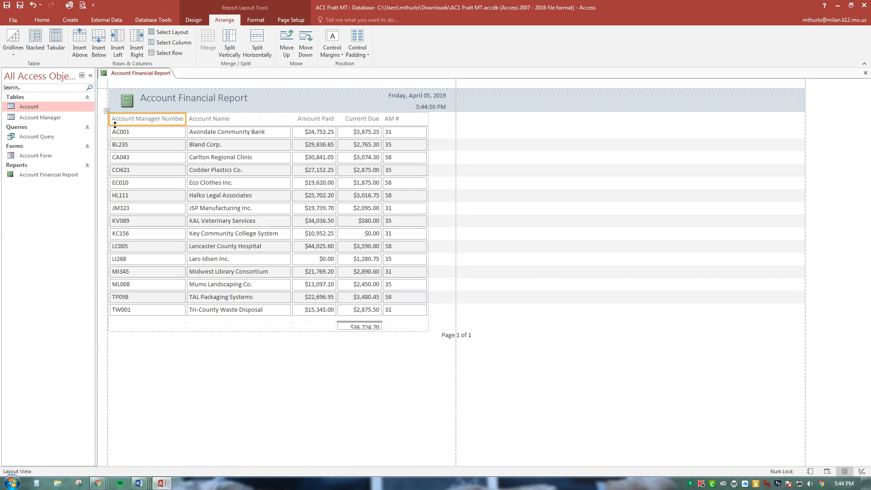
drag(115, 125, 115, 139)
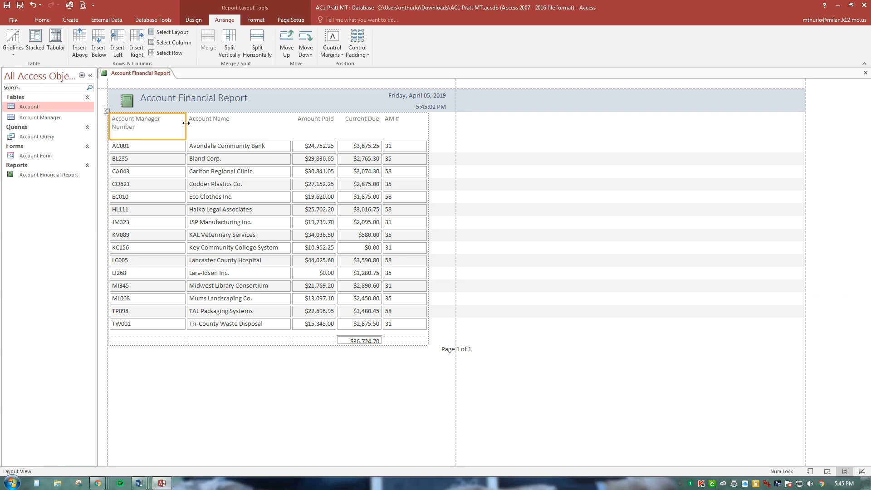
drag(187, 123, 158, 123)
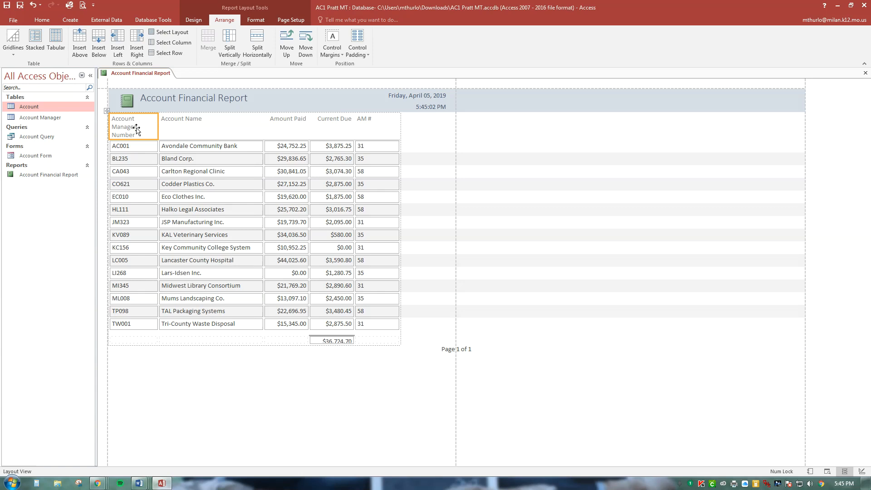
- Correct the first column's heading to Account Number and reduce the heading row's height to fit two lines
click(137, 129)
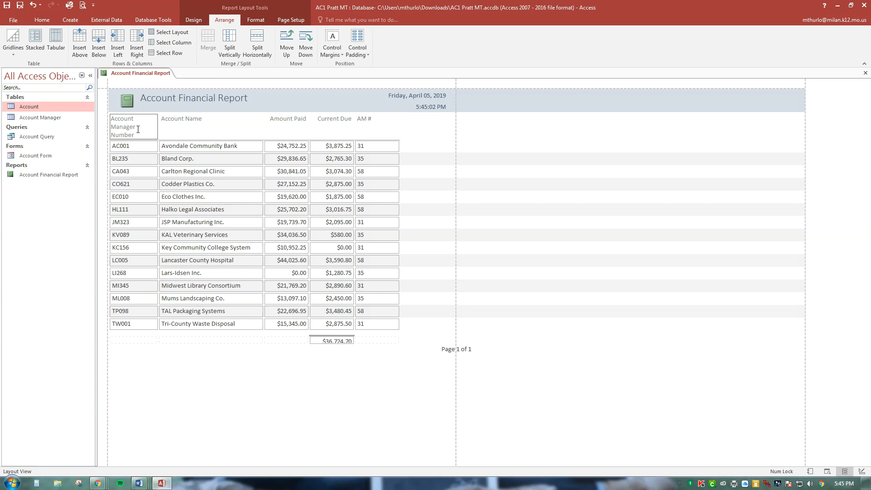
key(BackSpace)
key(BackSpace)
key(BackSpace)
key(BackSpace)
key(BackSpace)
key(BackSpace)
key(BackSpace)
key(BackSpace)
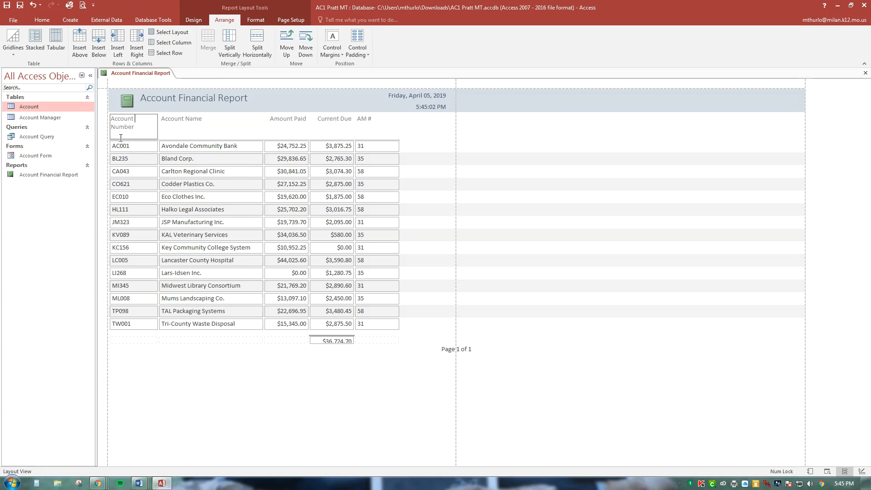
click(128, 137)
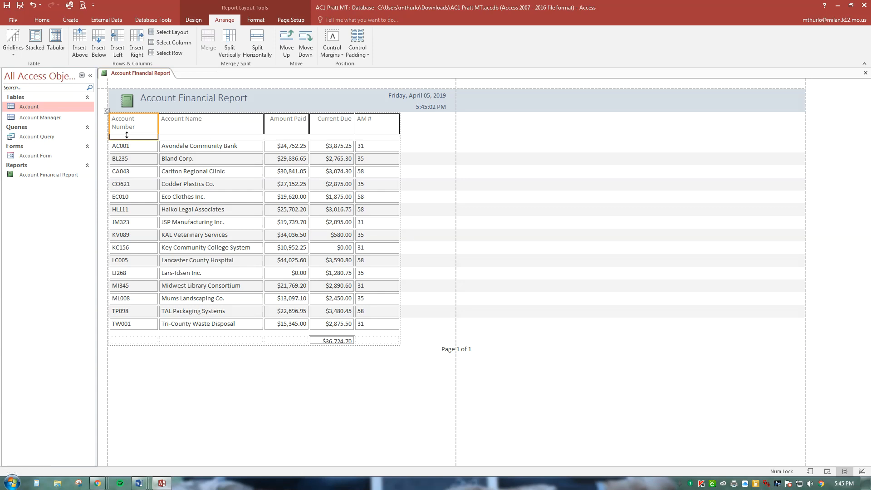
- Change the AM # column heading to Account Manager Number
click(369, 121)
drag(370, 121, 357, 120)
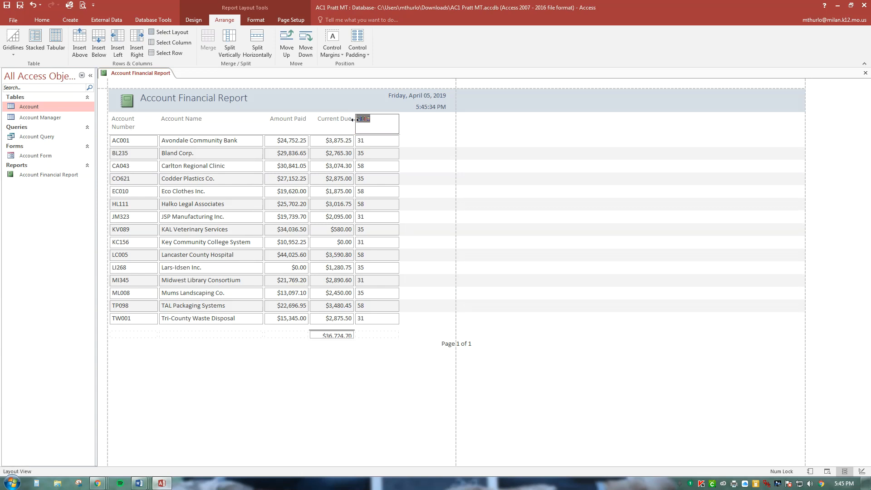
text(Account Manager Numb)
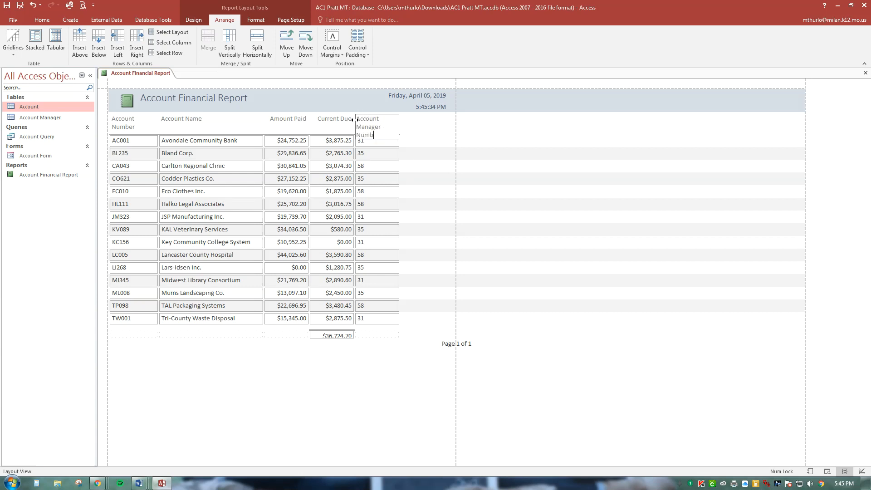
text(er)
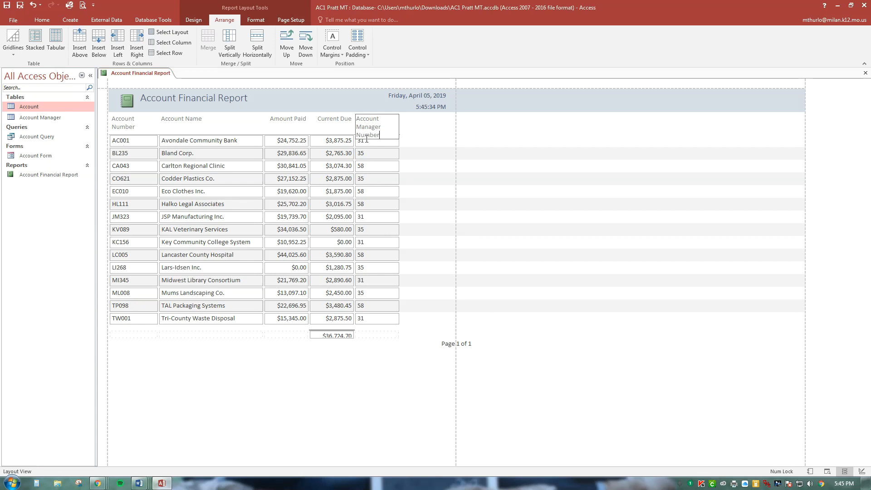
key(Return)
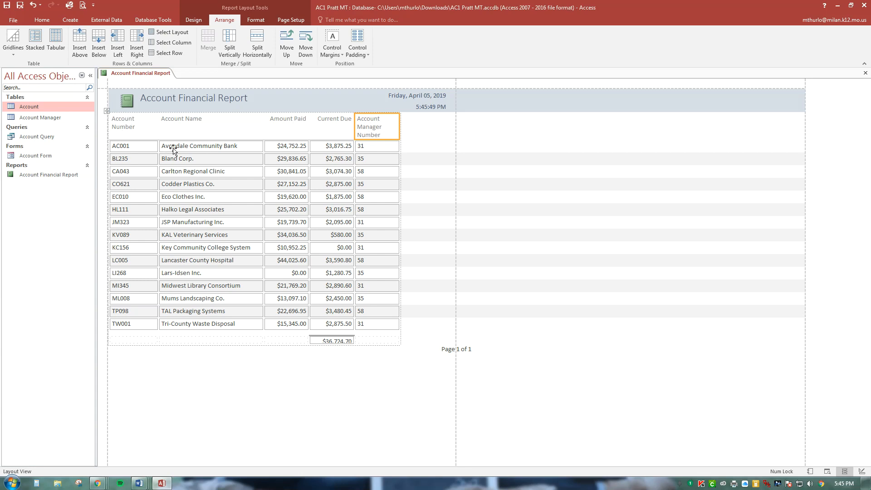
- Narrow the Account Number, Account Name and Account Manager Number columns to fit their contents
click(141, 129)
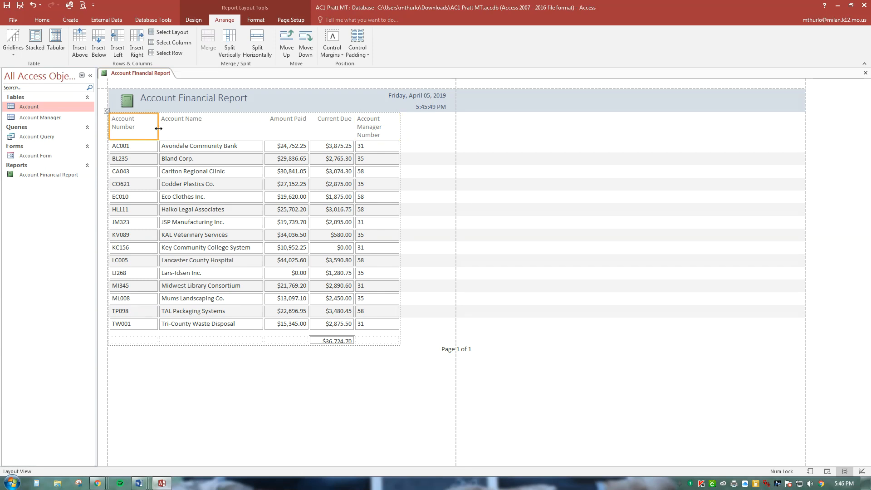
drag(158, 129, 139, 128)
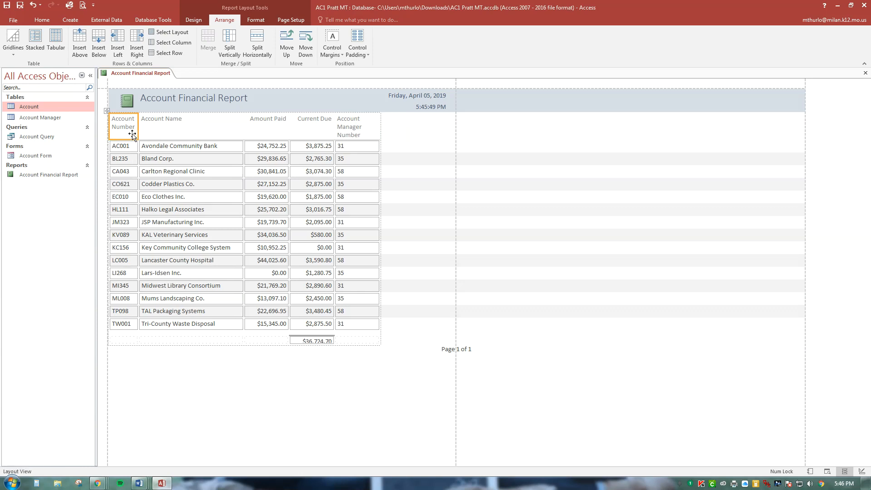
click(236, 129)
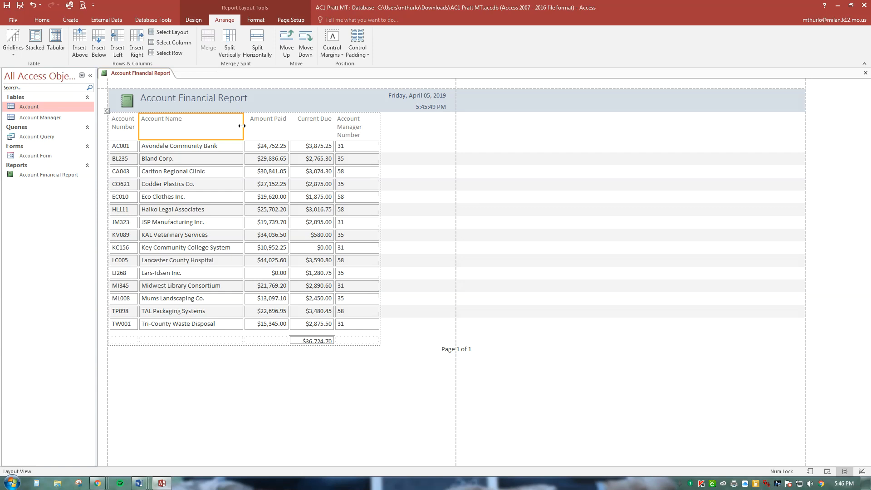
drag(242, 125, 185, 123)
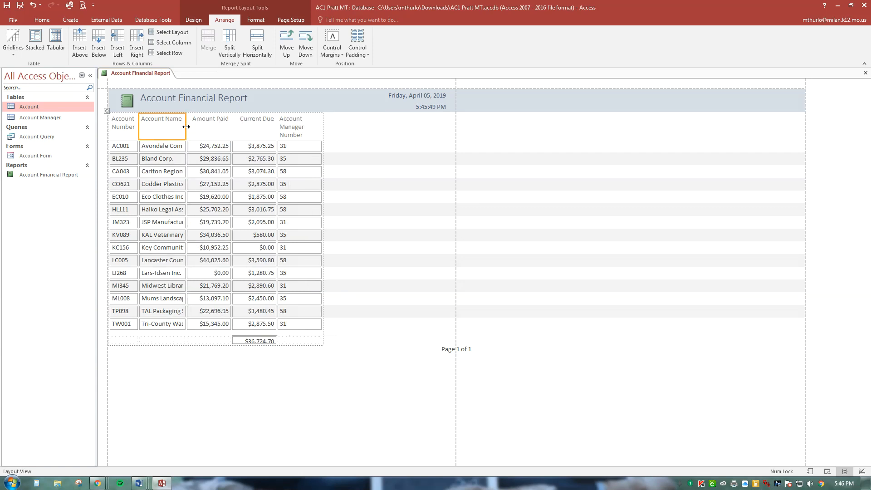
drag(185, 127, 236, 126)
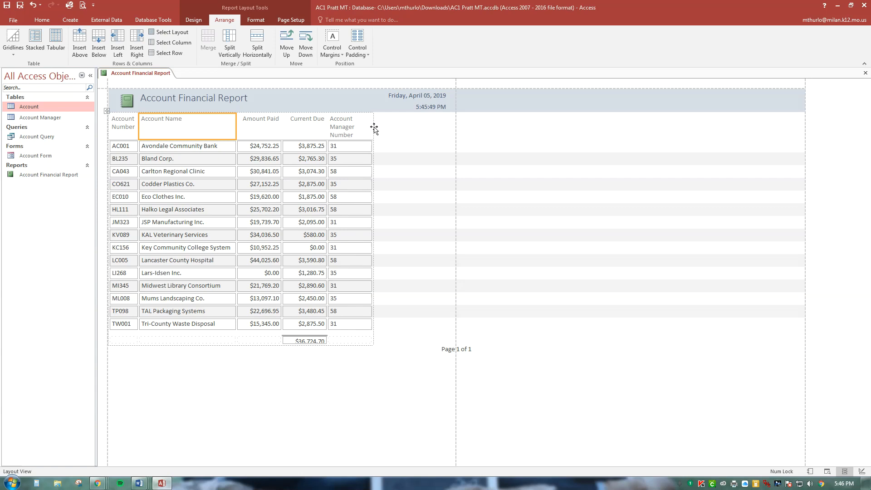
click(358, 127)
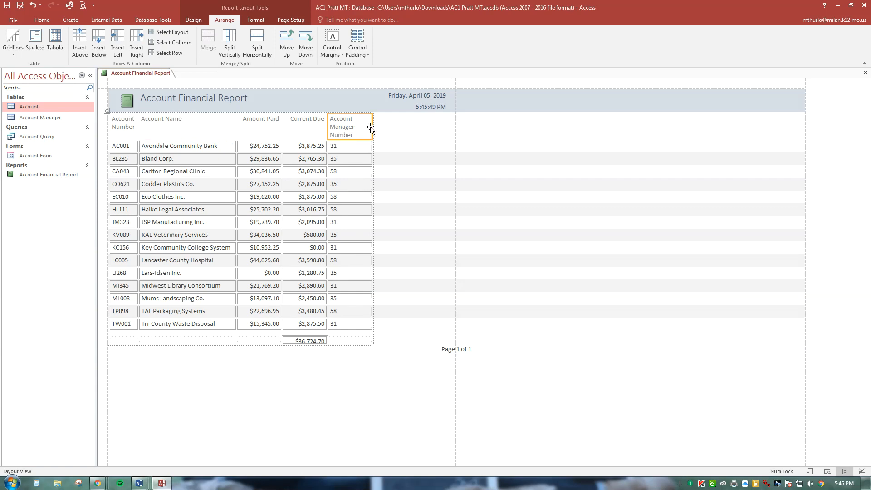
drag(370, 127, 357, 127)
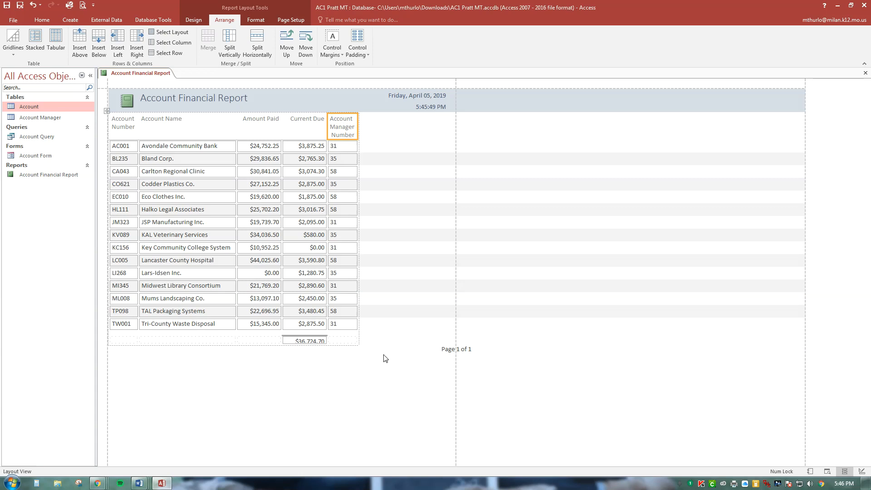
- Increase the height of the total control below the Current Due column so its full value fits
click(304, 341)
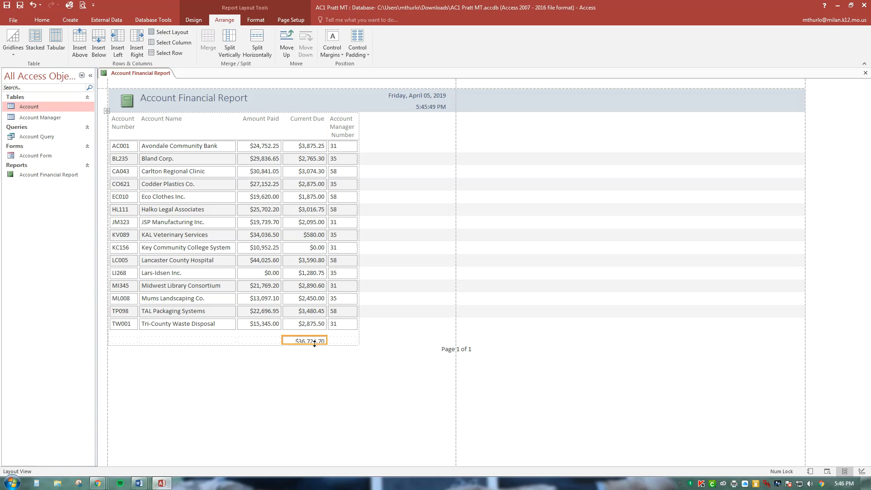
drag(305, 344, 305, 348)
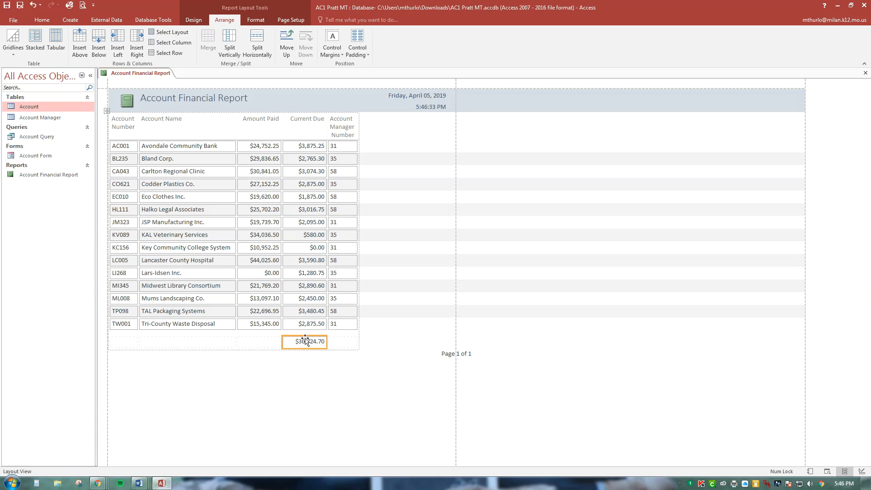
- Move the page number control below the report's records inward so it lies entirely within the first page's width
click(445, 355)
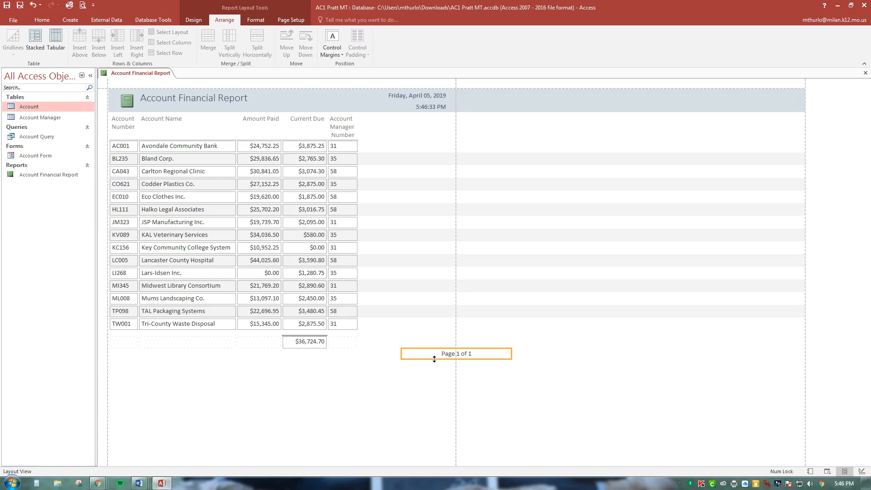
drag(432, 354, 372, 357)
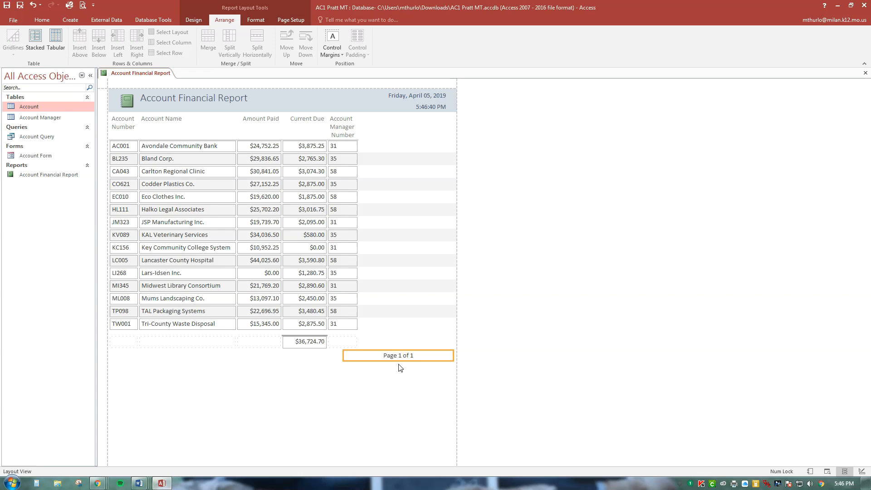
- Add a Sum total for the Amount Paid column of the Account Financial Report
click(269, 122)
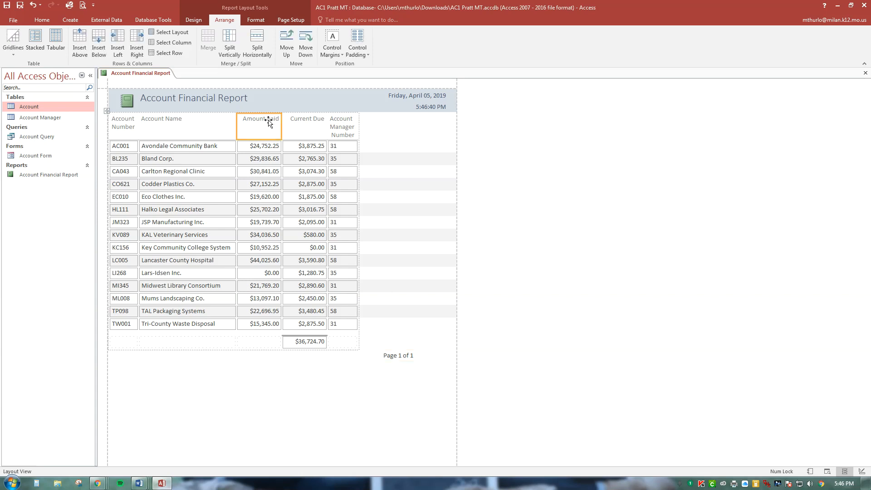
click(196, 19)
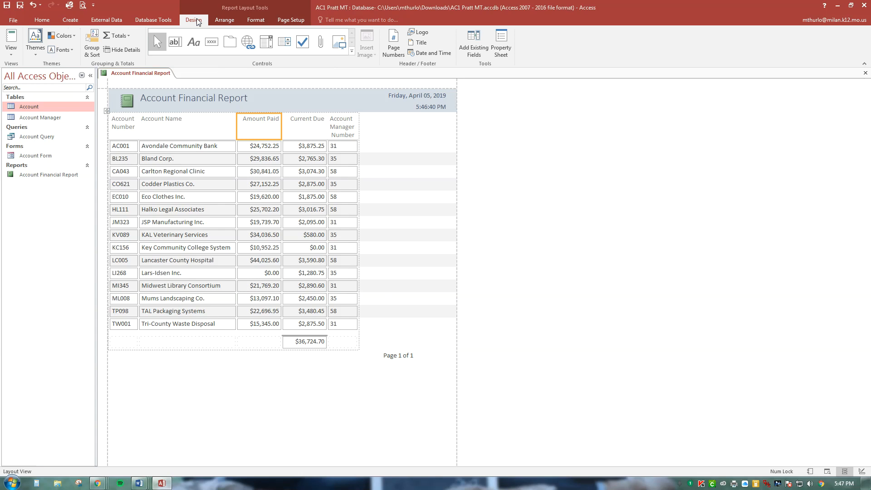
click(118, 36)
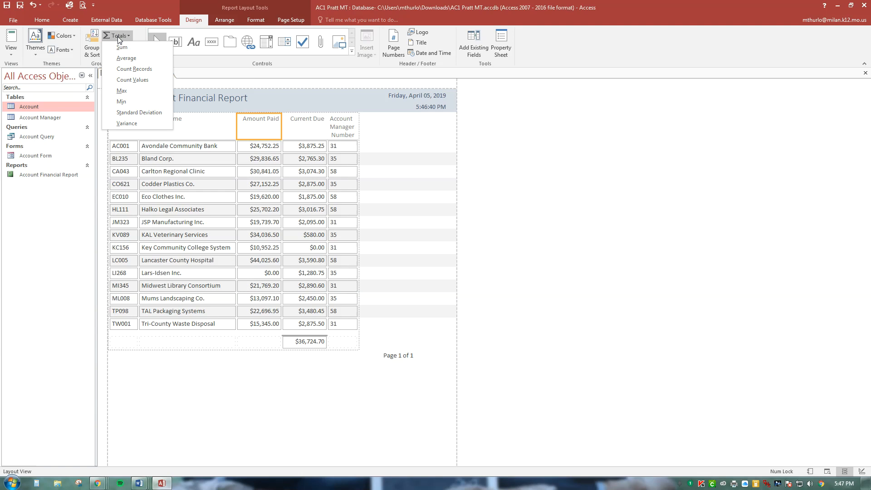
click(128, 49)
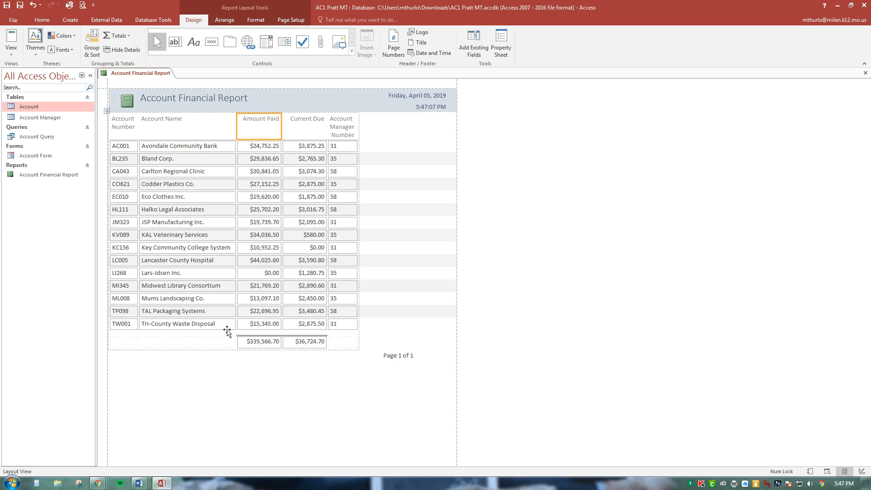
- Check the Account Financial Report in Print Preview and close the report
click(13, 21)
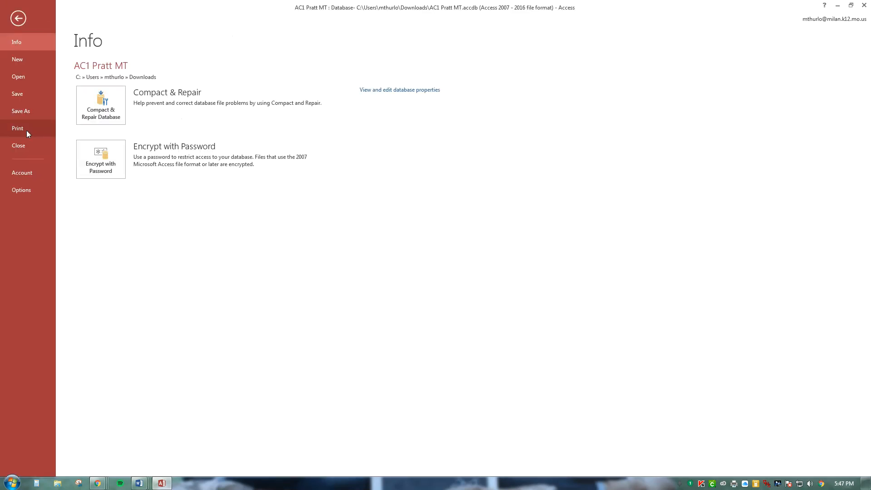
click(26, 129)
click(159, 157)
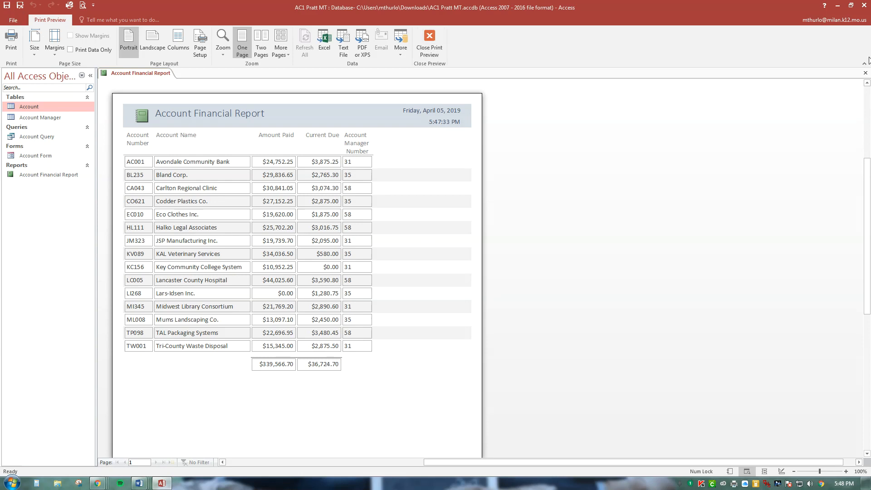
click(863, 73)
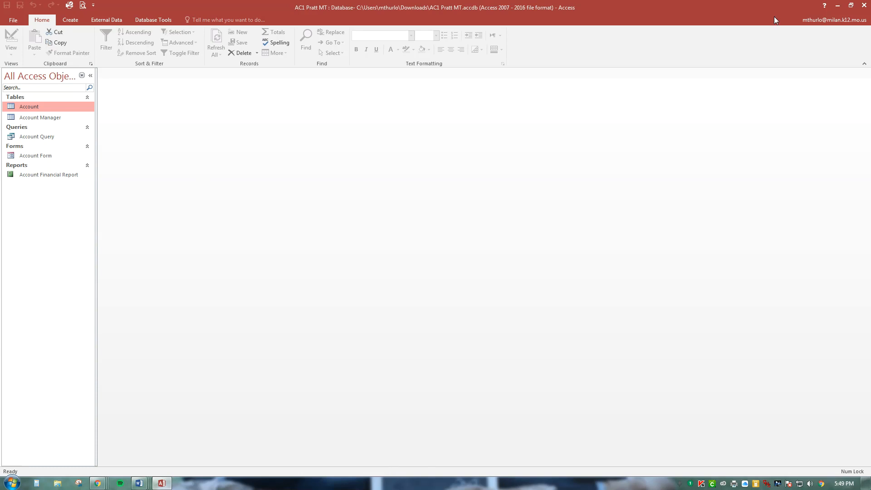
click(837, 7)
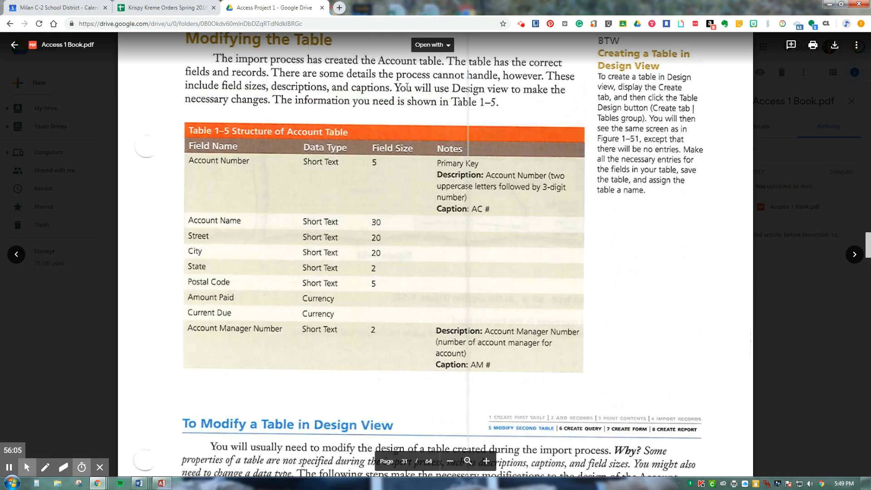
click(522, 24)
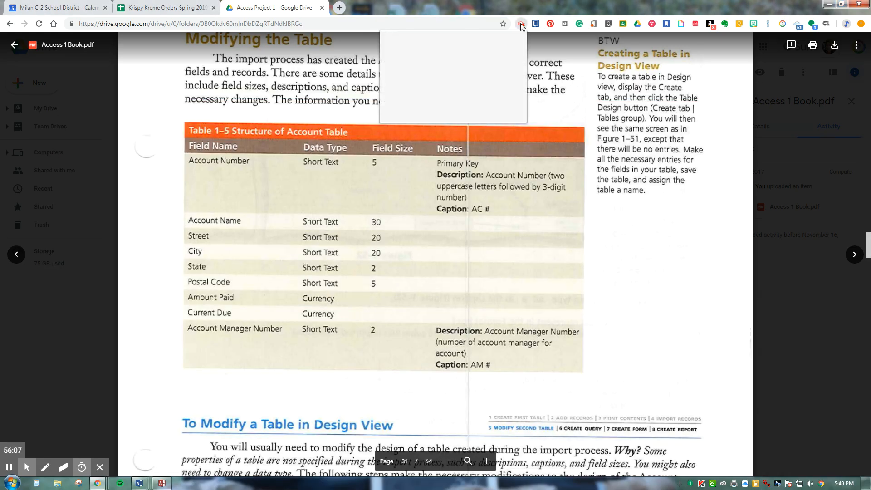